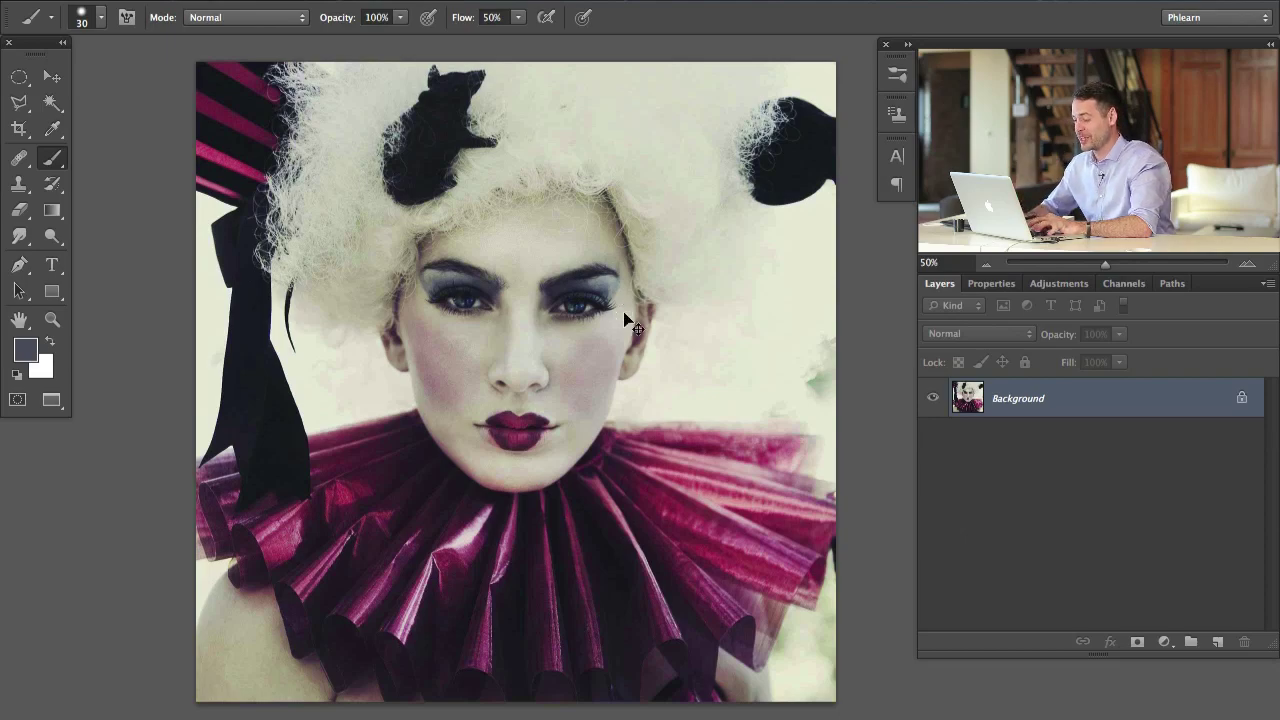
# Centre the face, add an empty layer and set a soft brush with 0% hardness and 10% flow.
pyautogui.scroll(2, 627, 320)
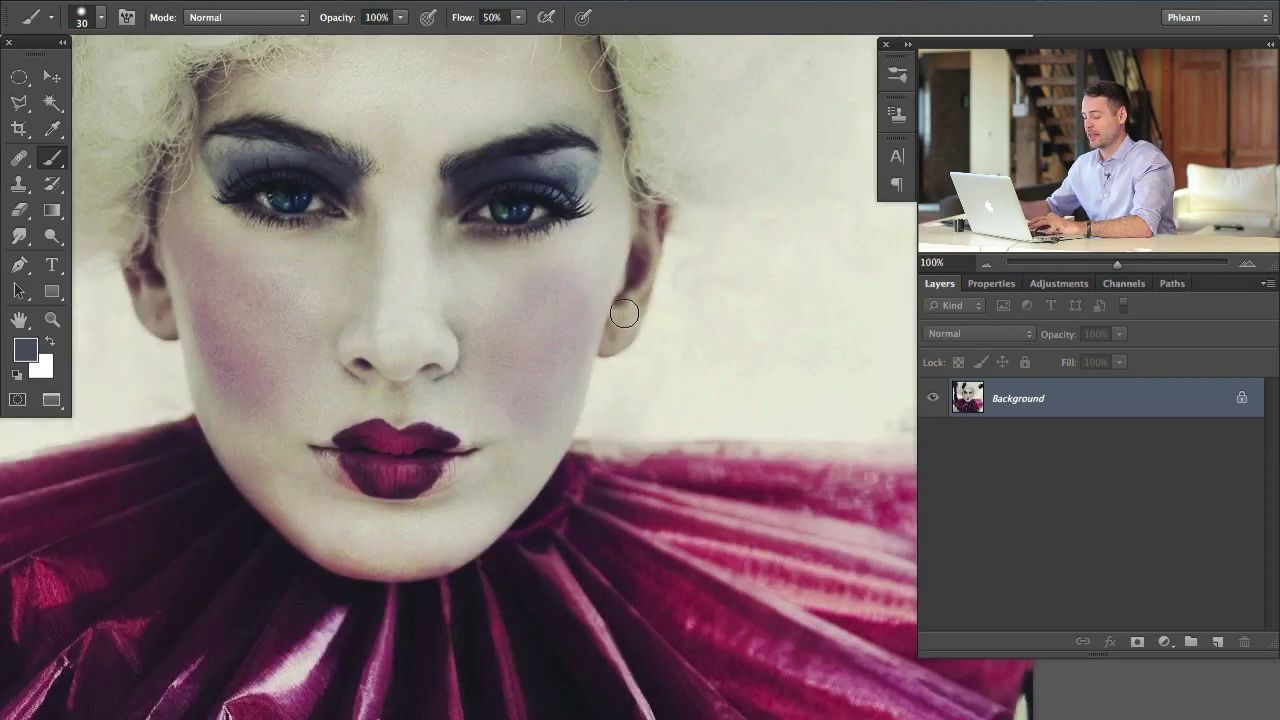
pyautogui.moveTo(422, 255); pyautogui.dragTo(508, 318)
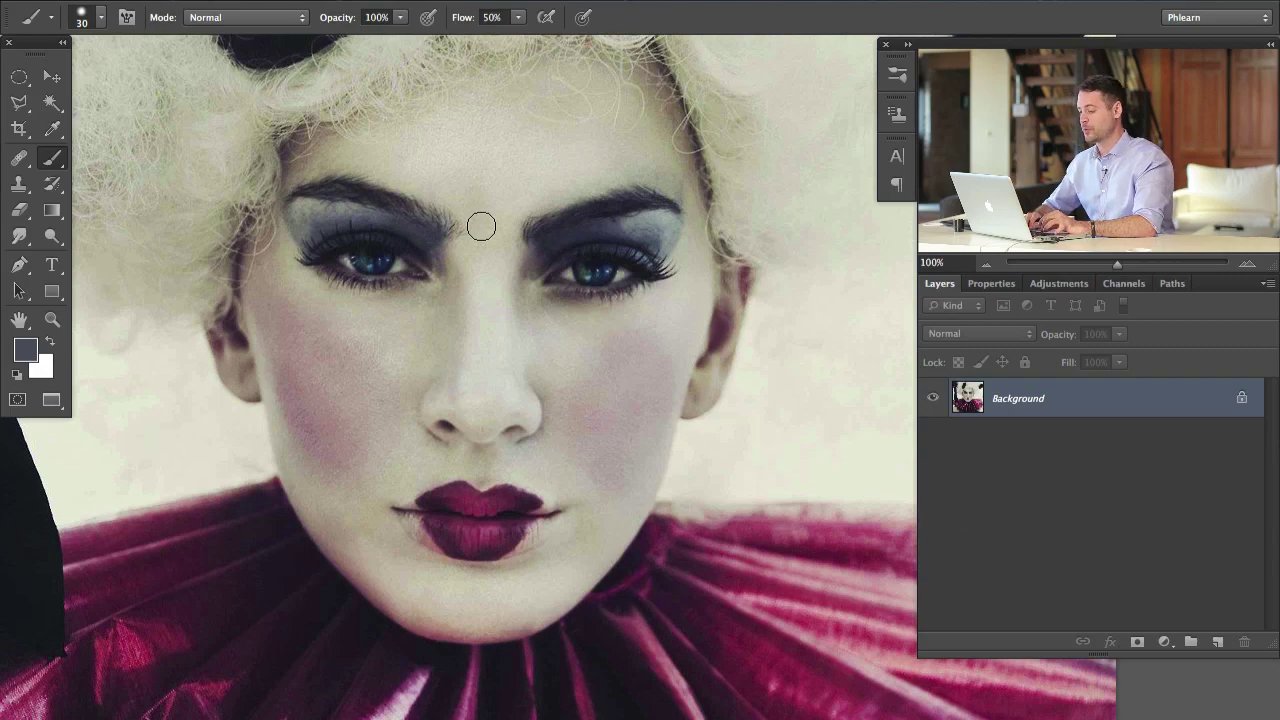
pyautogui.hotkey('ctrl', 'shift', 'alt', 'n')
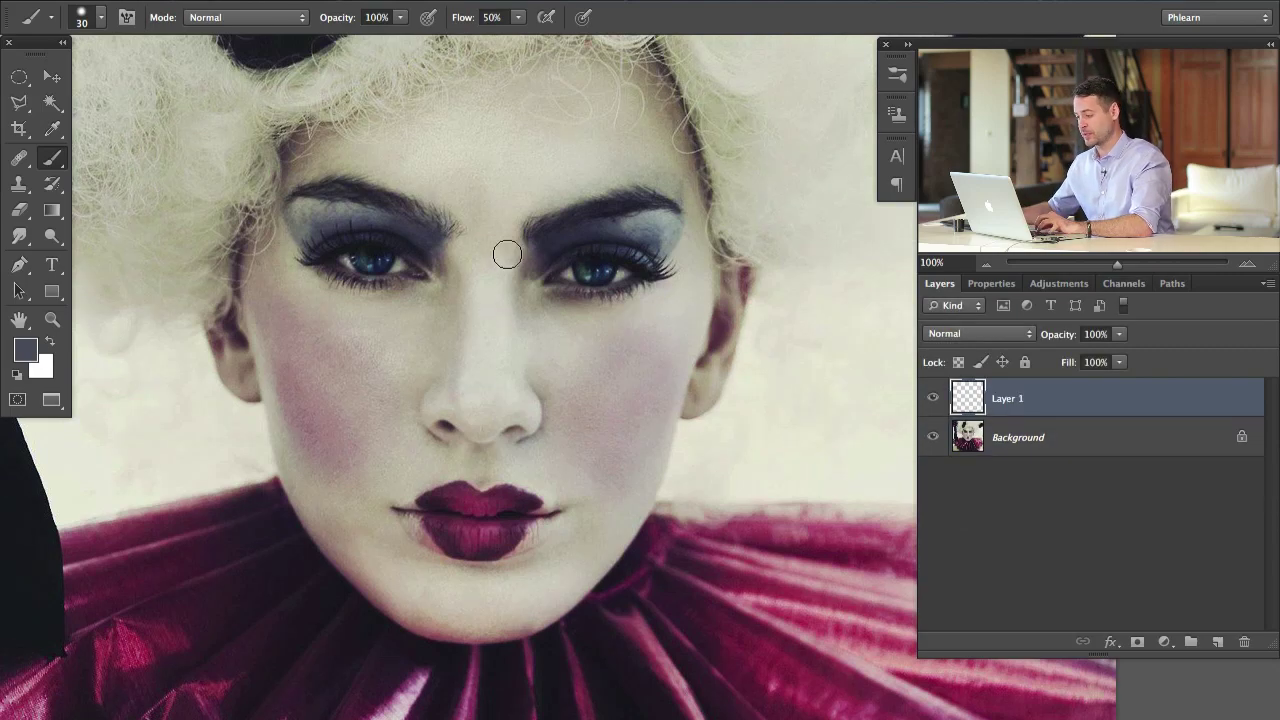
pyautogui.rightClick(507, 254)
pyautogui.moveTo(523, 343); pyautogui.dragTo(509, 374)
pyautogui.press('Return')
pyautogui.moveTo(627, 338); pyautogui.dragTo(351, 313)
pyautogui.hotkey('shift', '1')
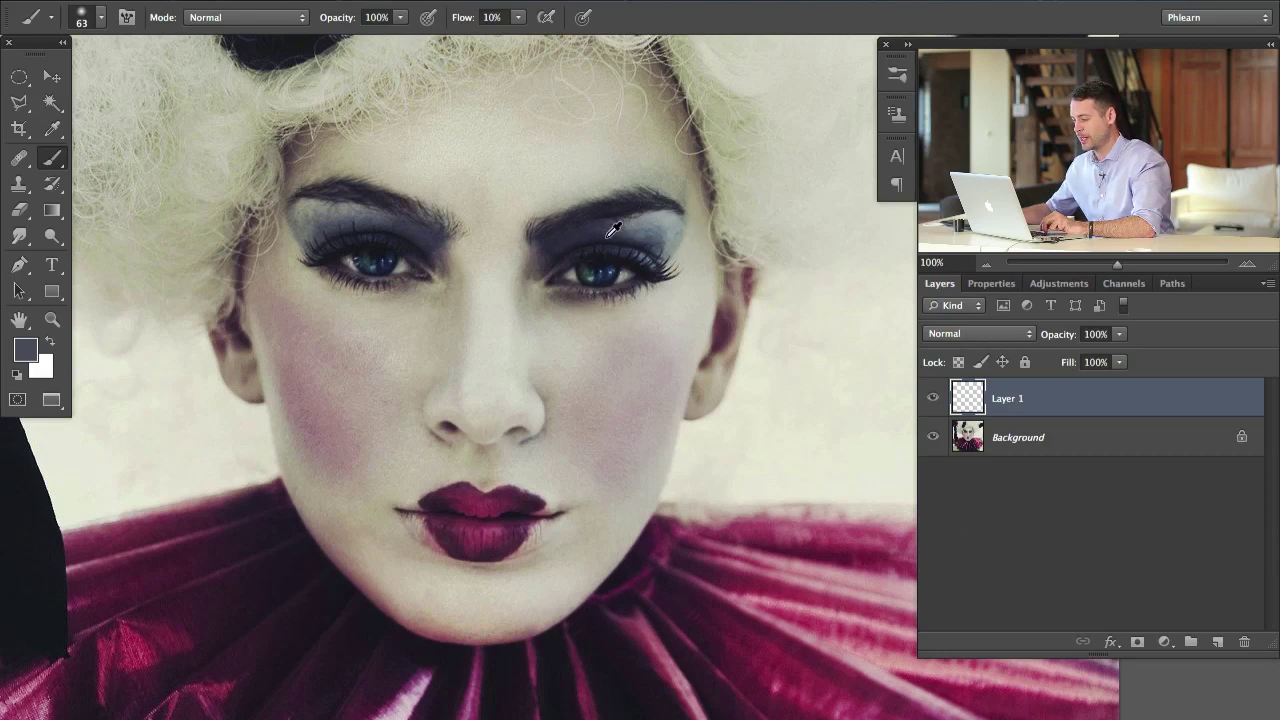
# Sample blue-grey eyeshadow tones from around the eye, shrinking the brush slightly.
pyautogui.keyDown('alt'); pyautogui.click(615, 231); pyautogui.keyUp('alt')
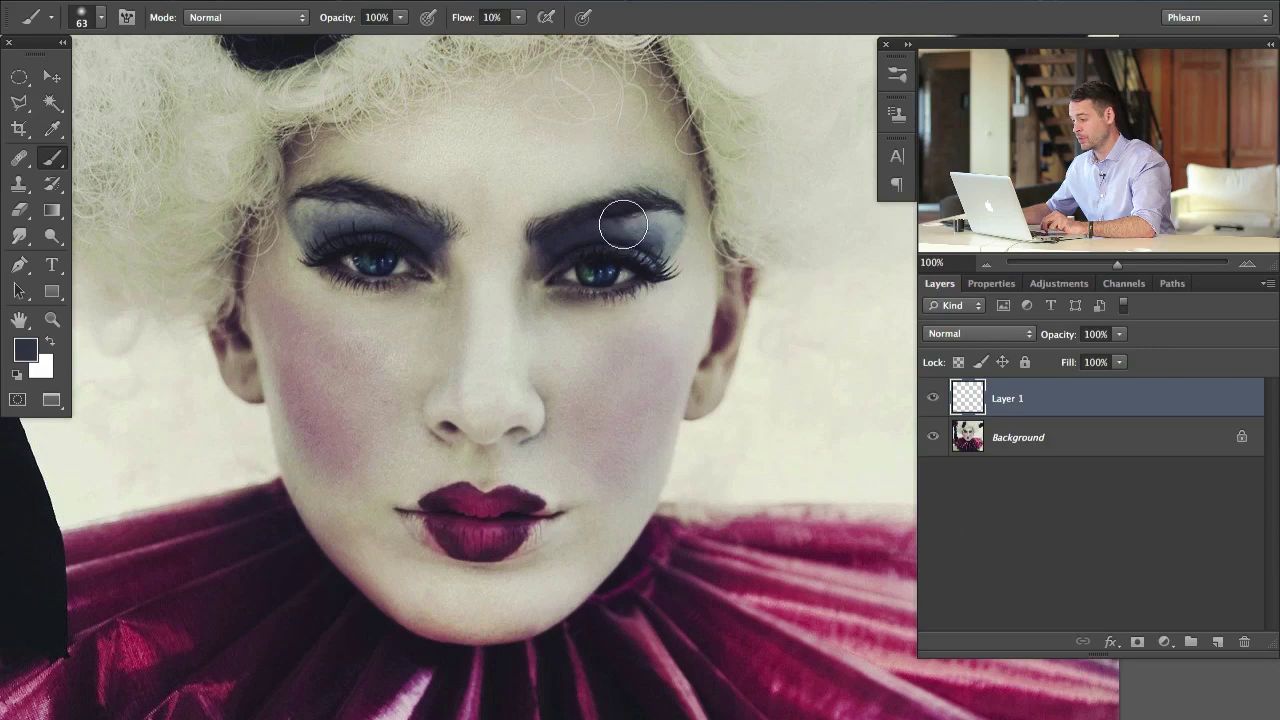
pyautogui.moveTo(625, 224); pyautogui.dragTo(629, 218)
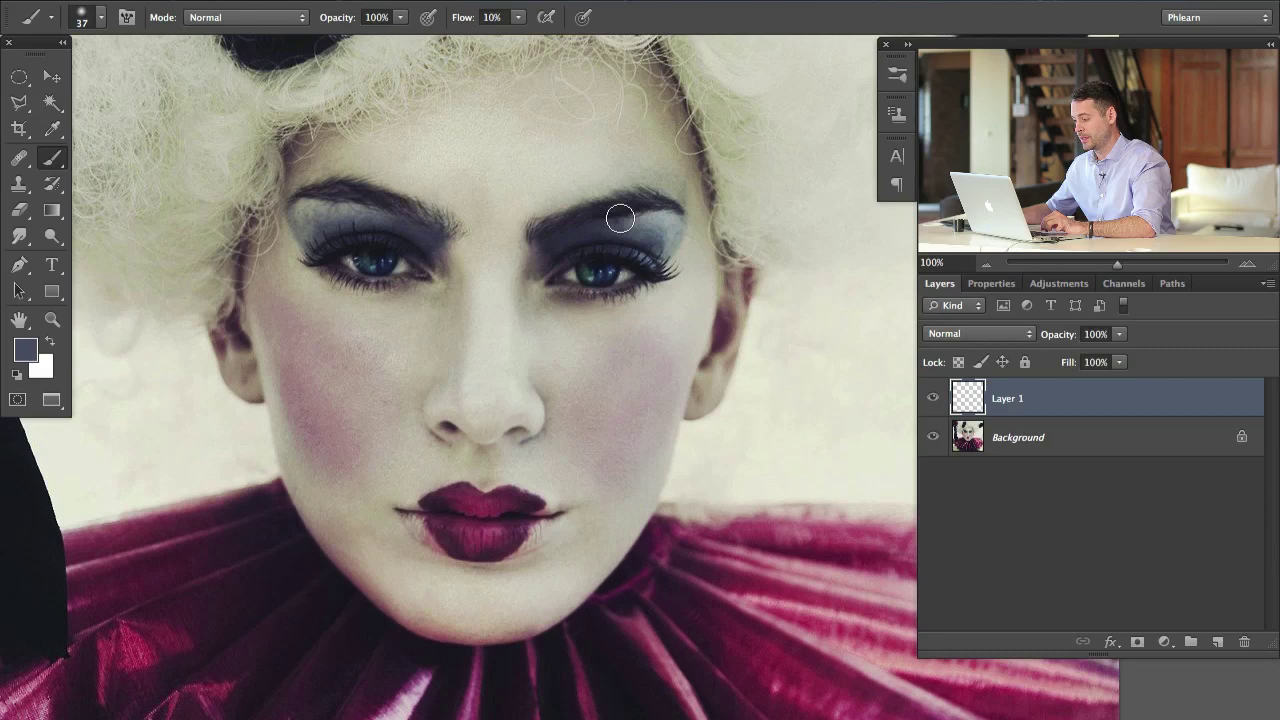
pyautogui.keyDown('alt'); pyautogui.click(638, 233); pyautogui.keyUp('alt')
pyautogui.keyDown('alt'); pyautogui.click(624, 235); pyautogui.keyUp('alt')
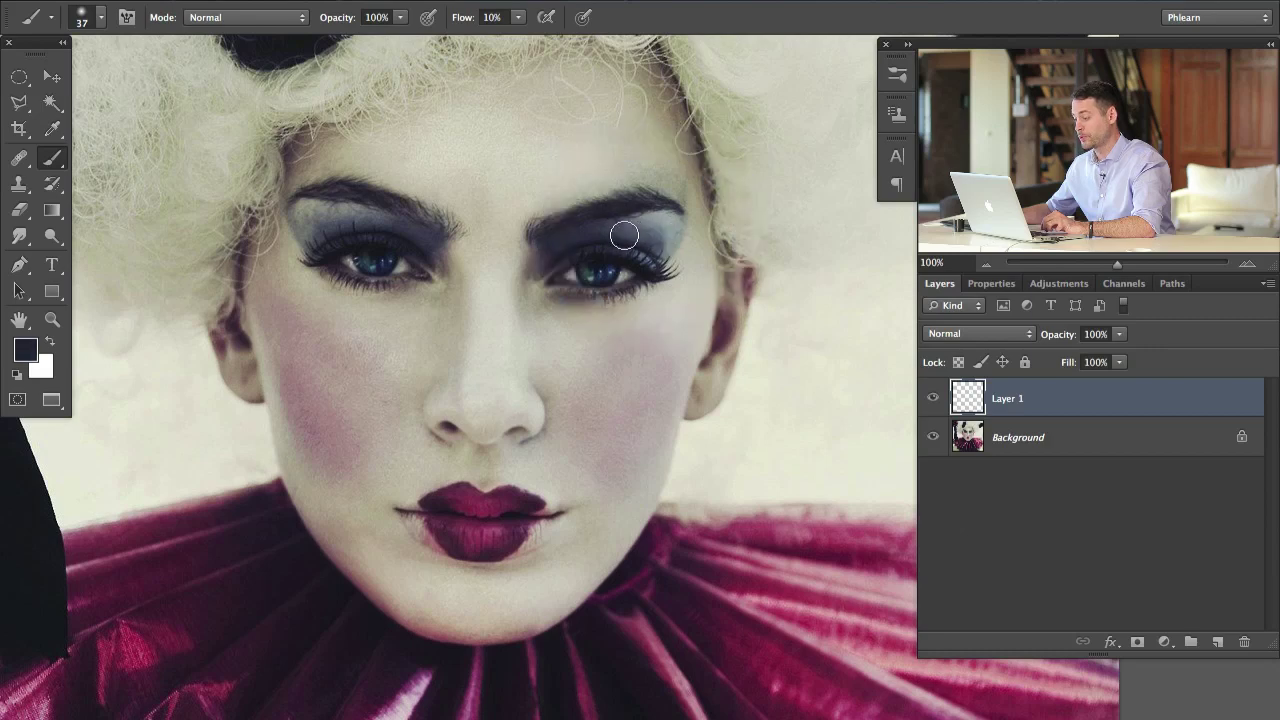
pyautogui.keyDown('alt'); pyautogui.click(616, 217); pyautogui.keyUp('alt')
pyautogui.keyDown('alt'); pyautogui.click(660, 249); pyautogui.keyUp('alt')
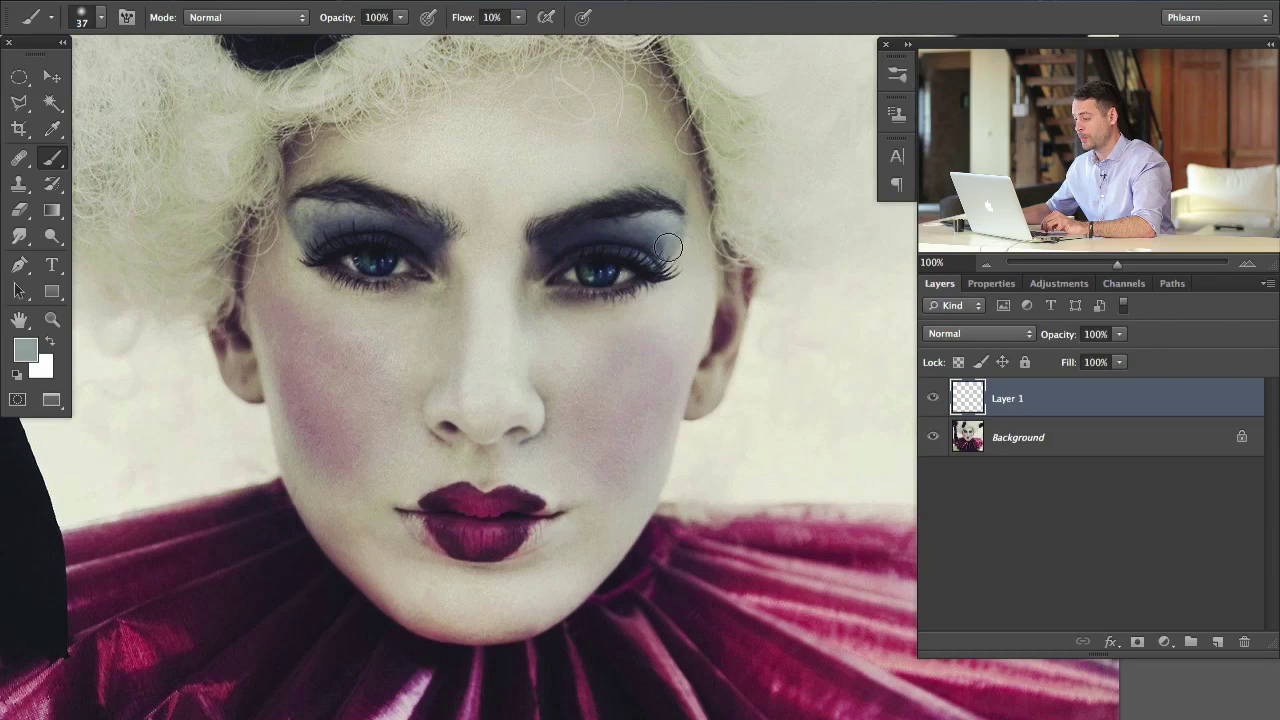
pyautogui.keyDown('alt'); pyautogui.click(650, 240); pyautogui.keyUp('alt')
pyautogui.keyDown('alt'); pyautogui.click(652, 233); pyautogui.keyUp('alt')
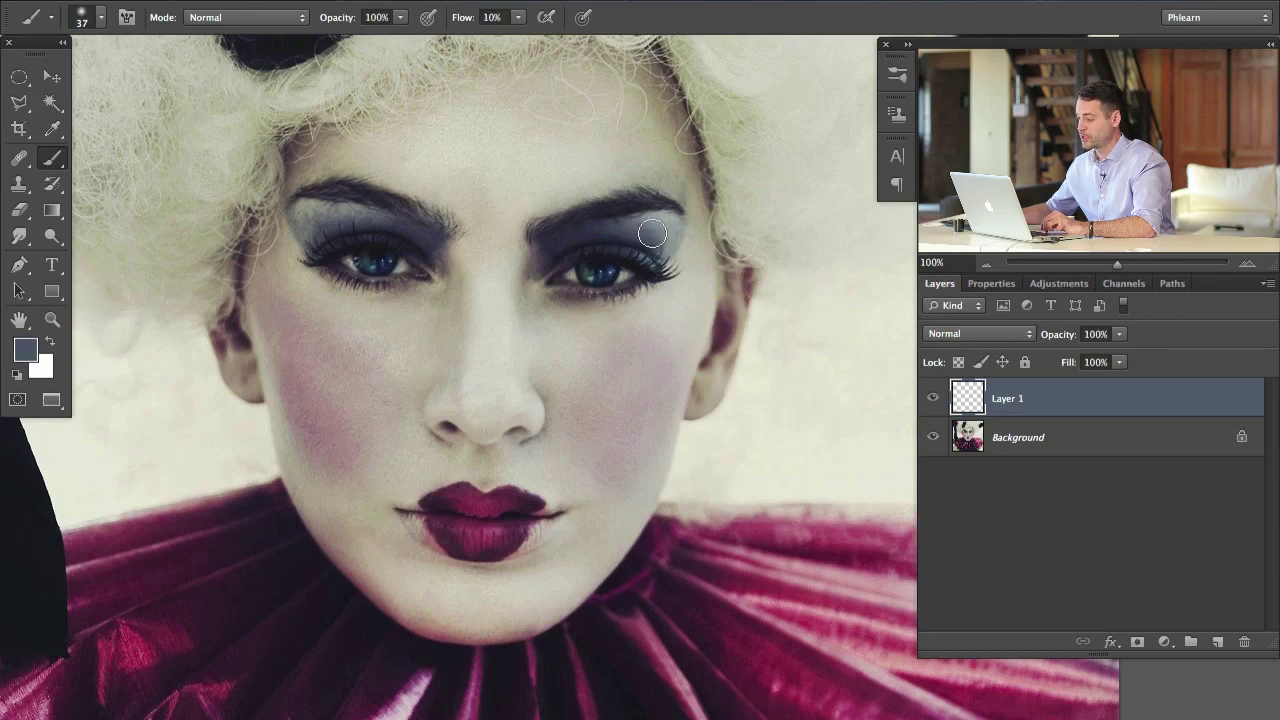
pyautogui.keyDown('alt'); pyautogui.click(667, 252); pyautogui.keyUp('alt')
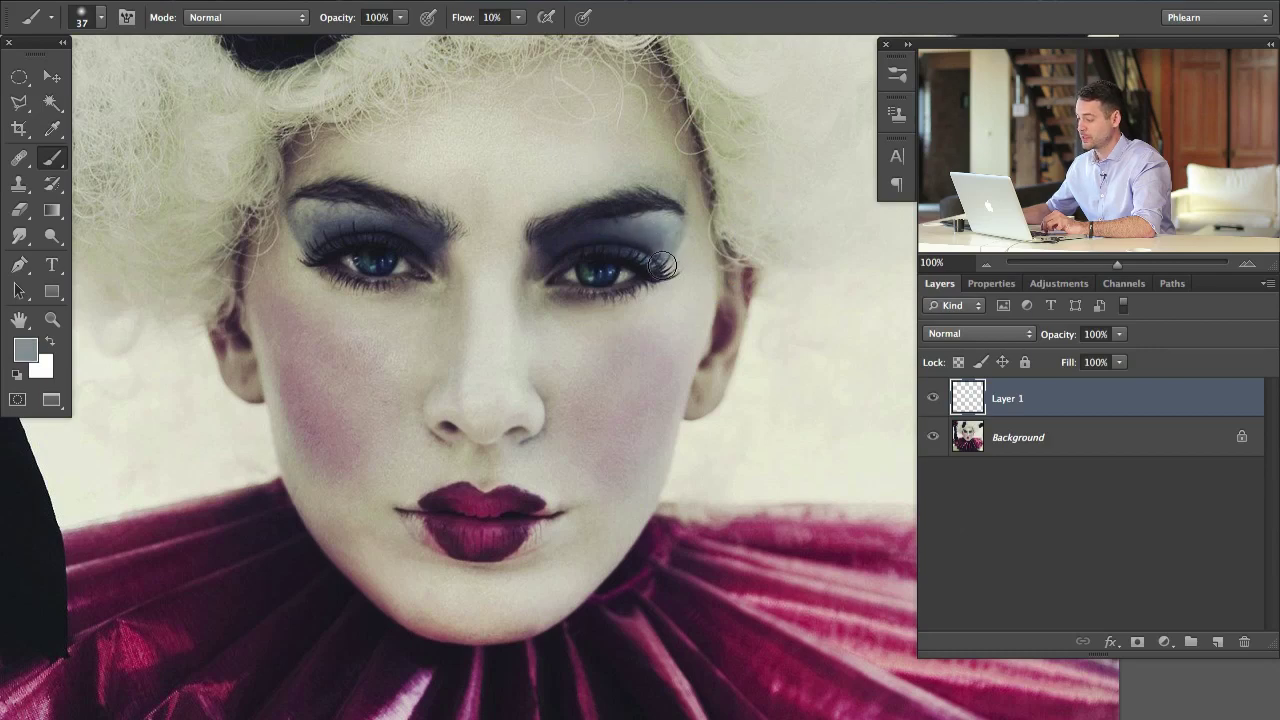
pyautogui.keyDown('alt'); pyautogui.click(661, 240); pyautogui.keyUp('alt')
pyautogui.keyDown('alt'); pyautogui.click(615, 235); pyautogui.keyUp('alt')
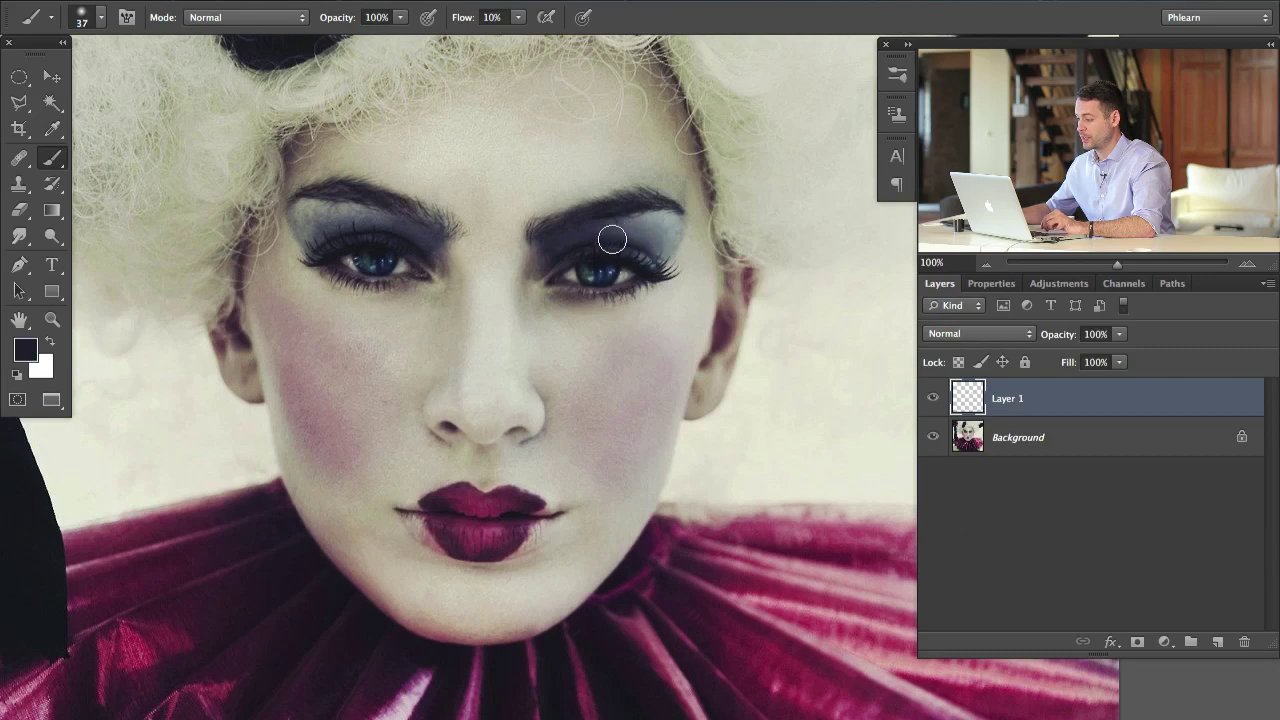
pyautogui.keyDown('alt'); pyautogui.click(640, 228); pyautogui.keyUp('alt')
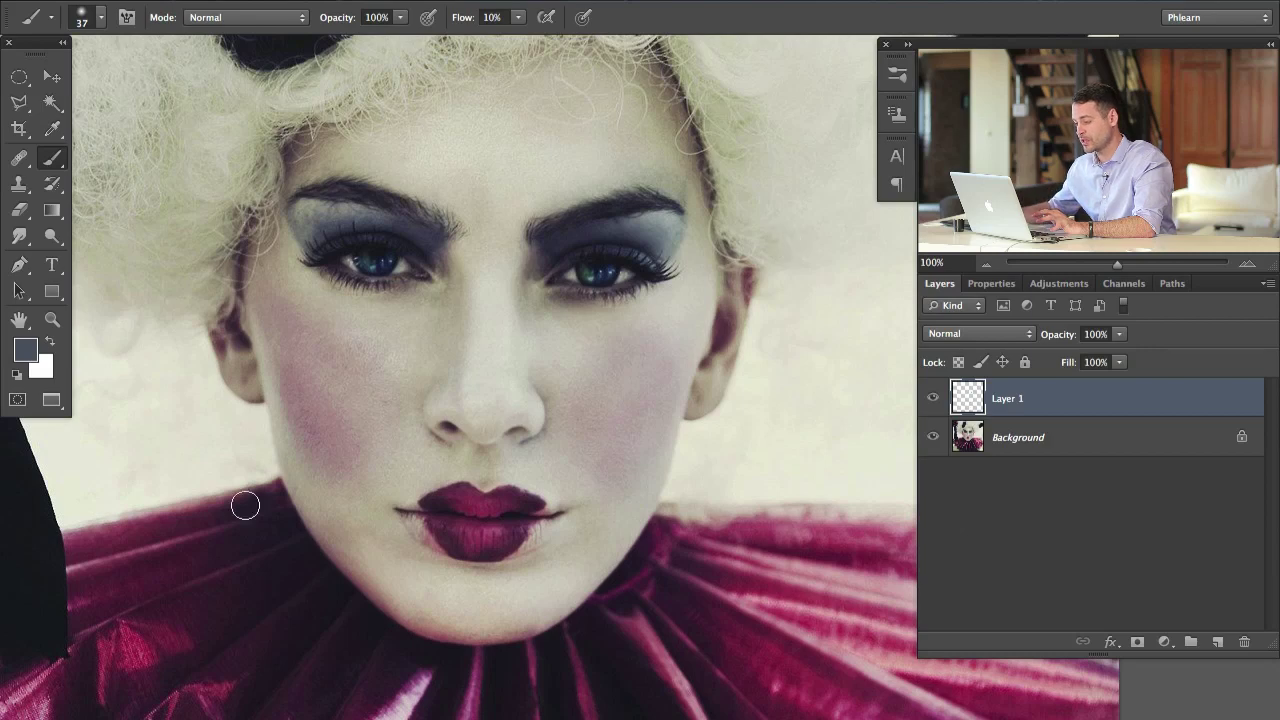
# Toggle the new layer's visibility to compare, leaving it visible.
pyautogui.click(932, 400)
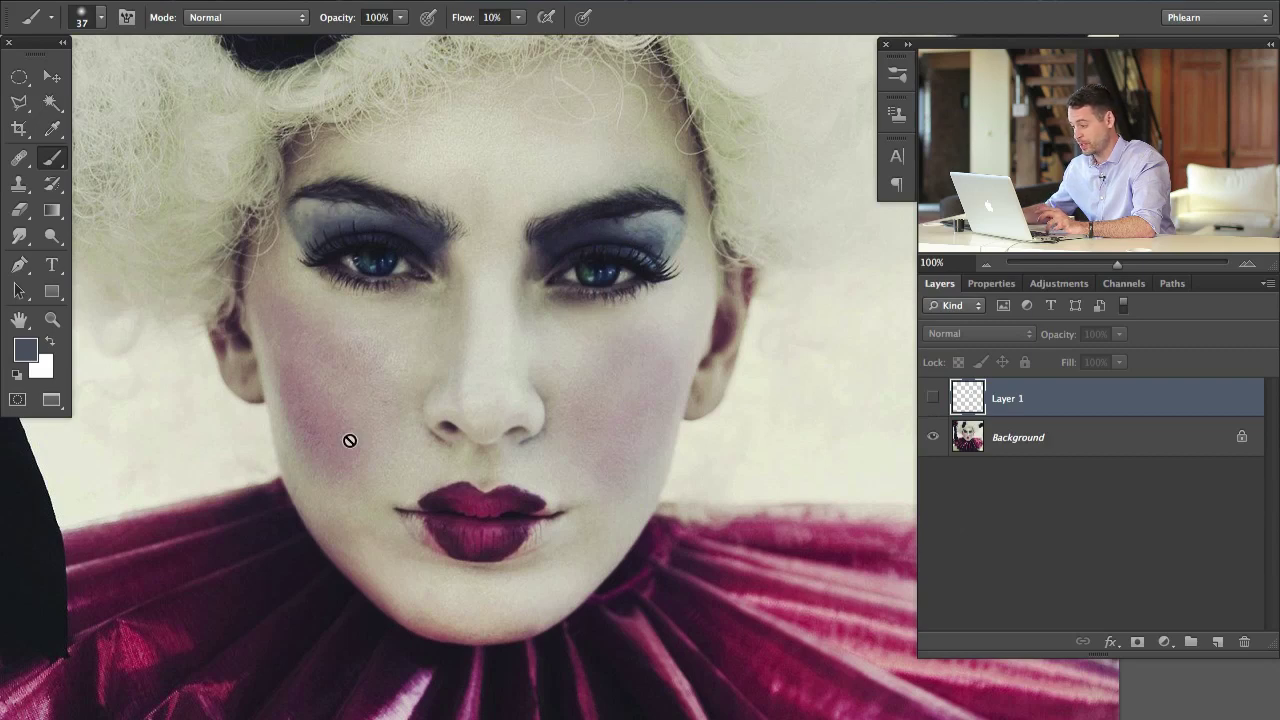
pyautogui.click(933, 398)
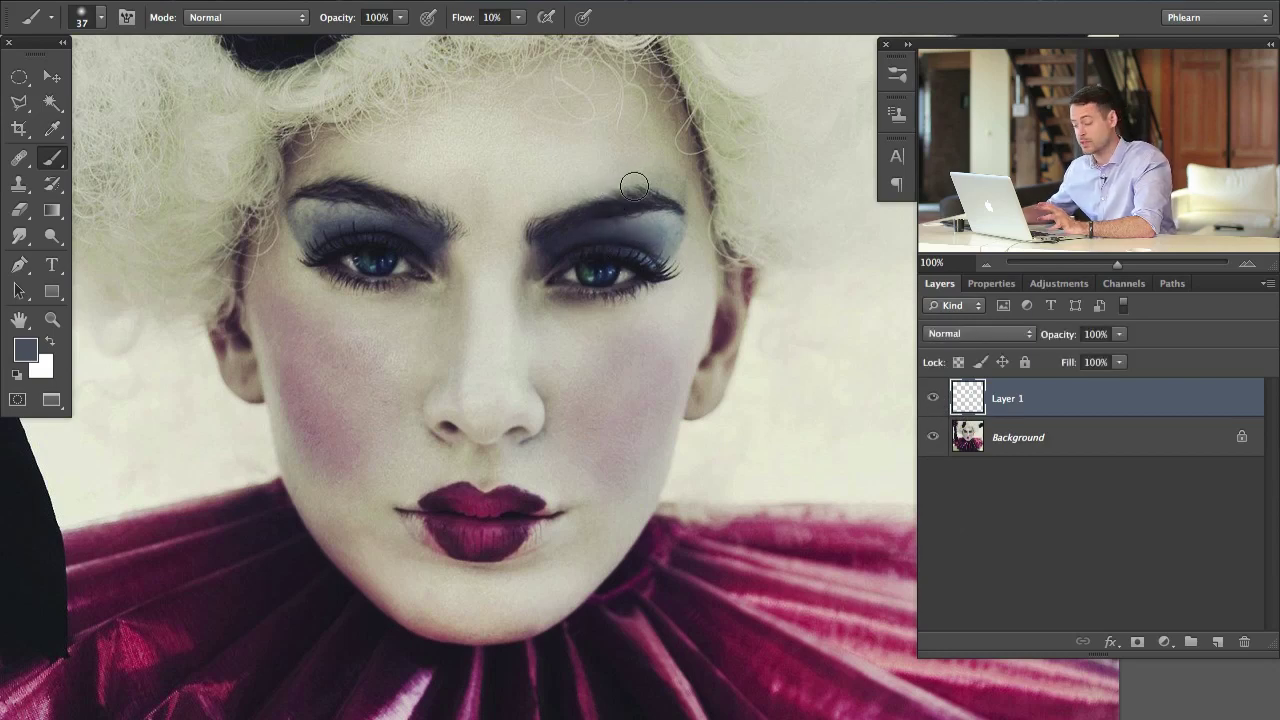
pyautogui.click(933, 398)
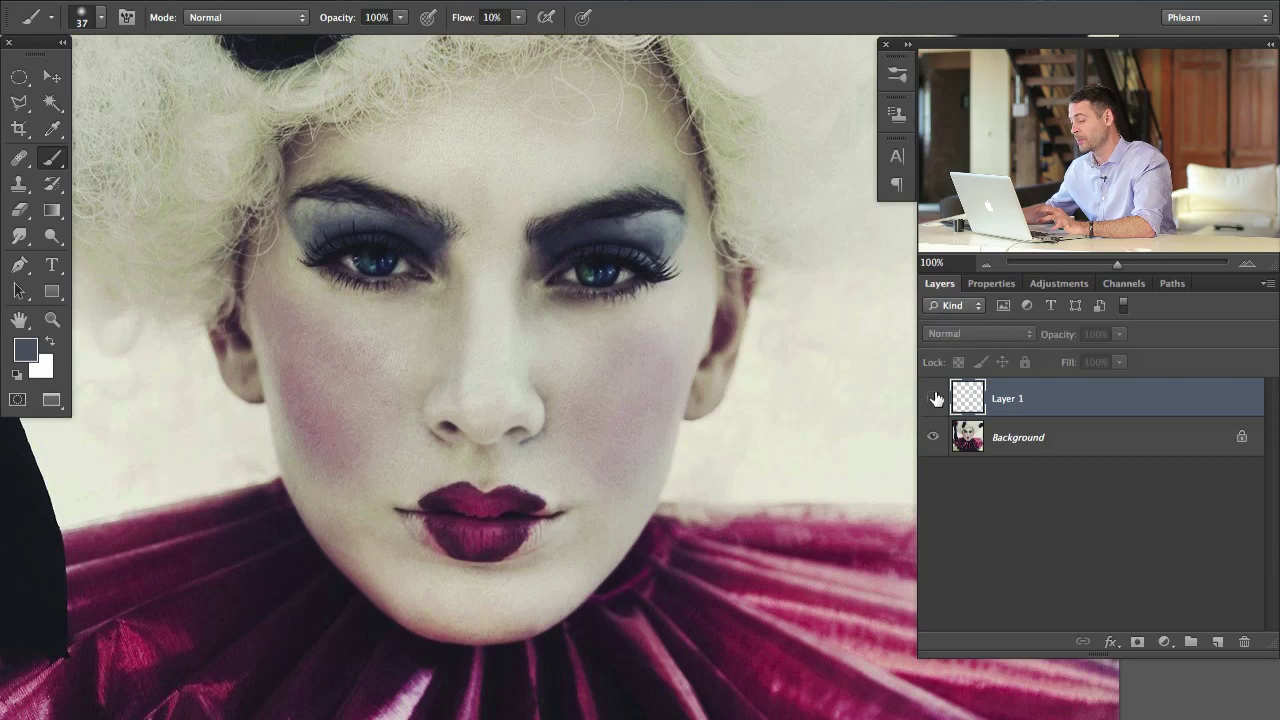
pyautogui.click(933, 398)
pyautogui.click(933, 398)
pyautogui.click(933, 398)
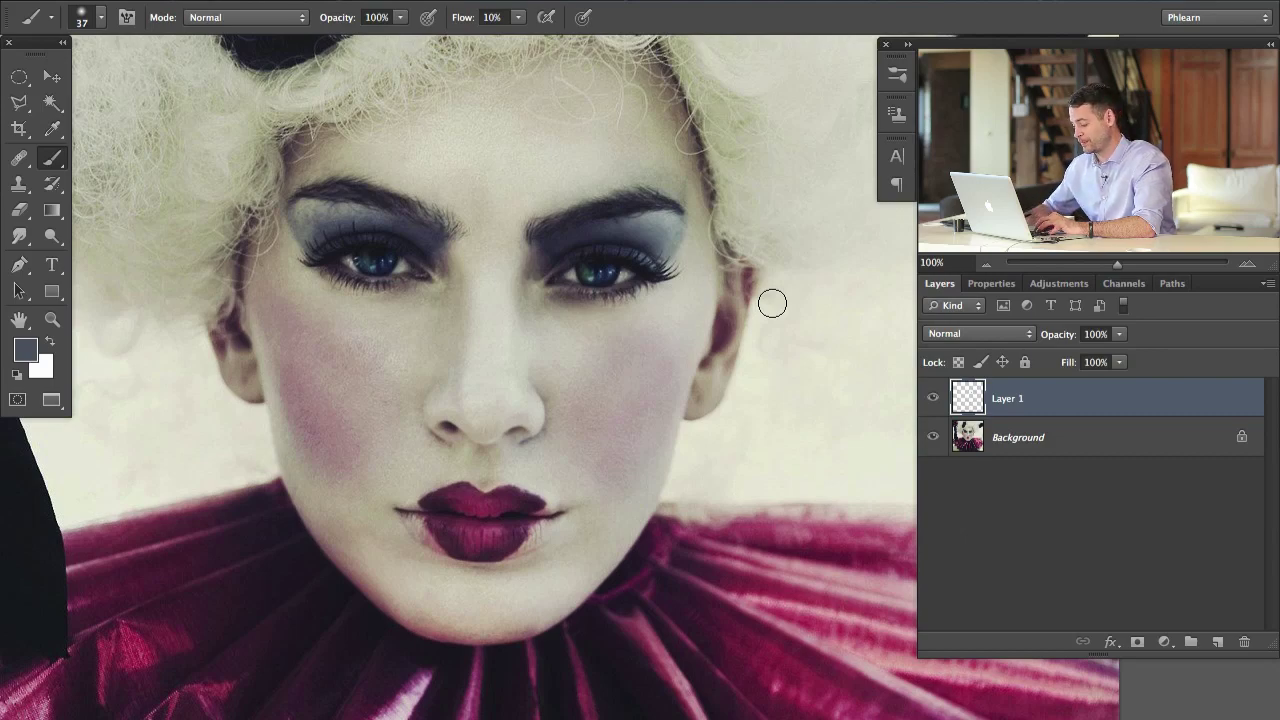
# Move the portrait window aside and bring the Untitled-2 dotted document forward, cancelling File > New.
pyautogui.press('f')
pyautogui.press('f')
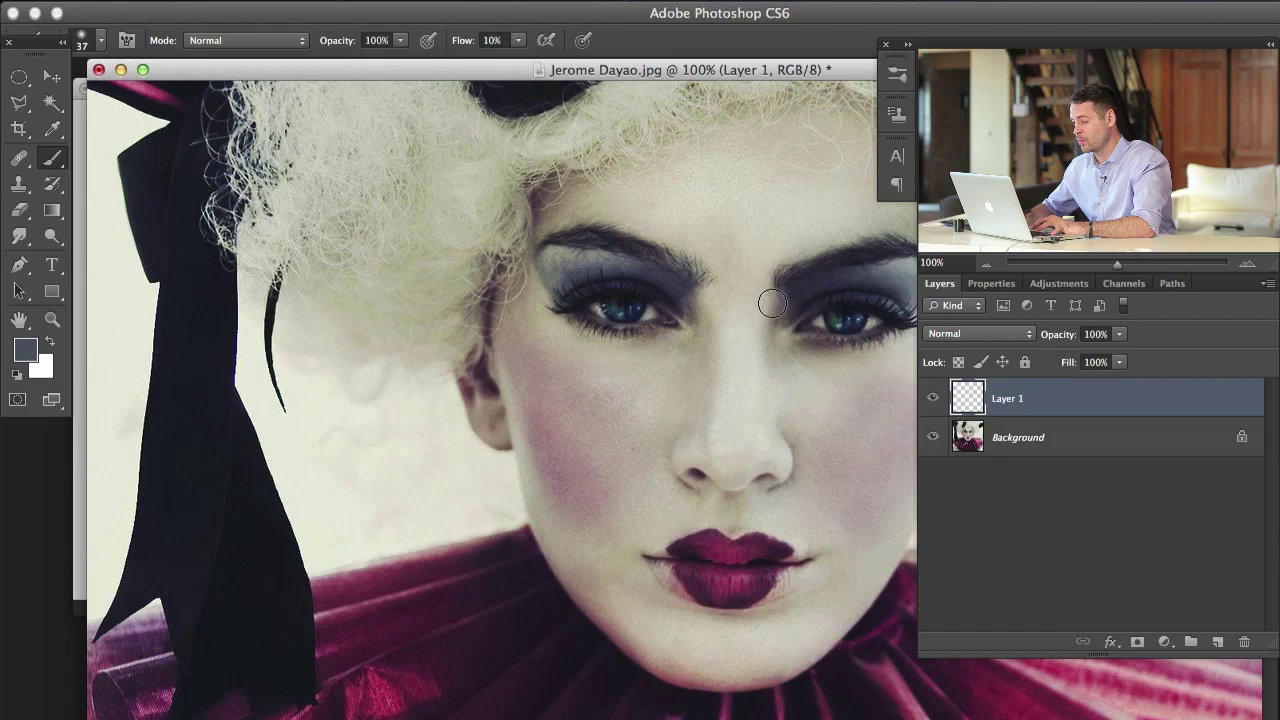
pyautogui.press('super+minus')
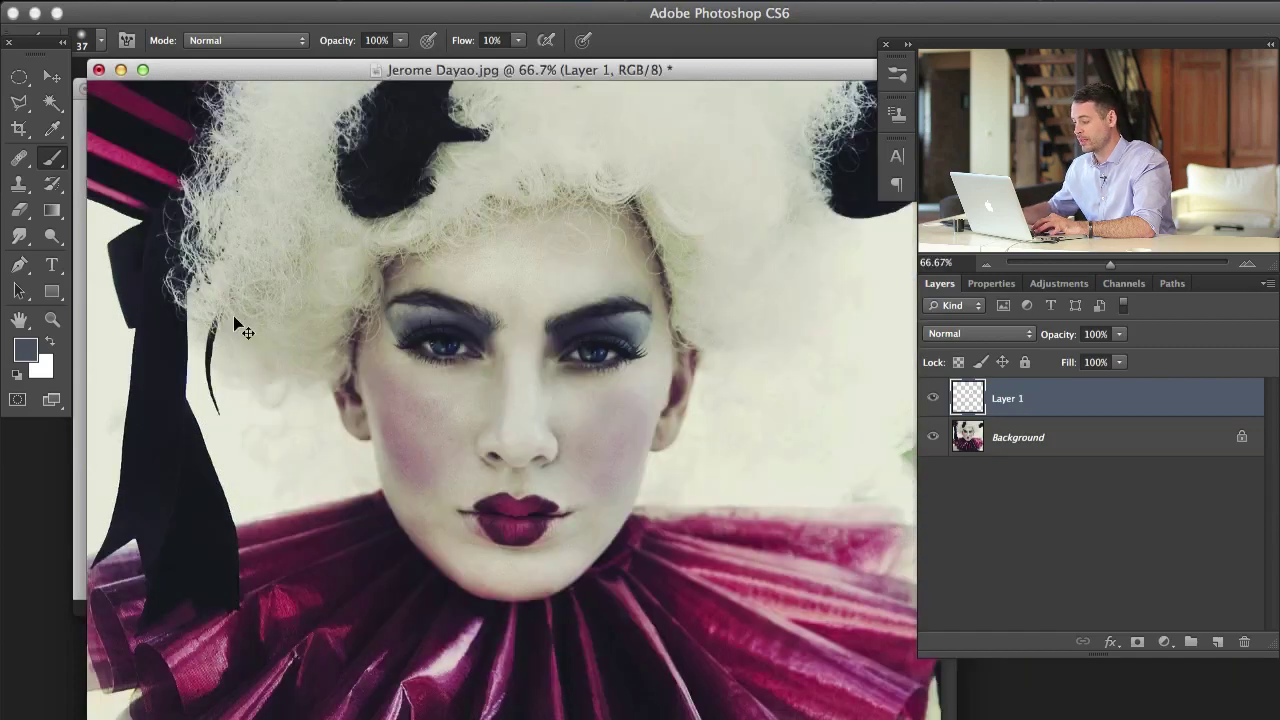
pyautogui.click(175, 3)
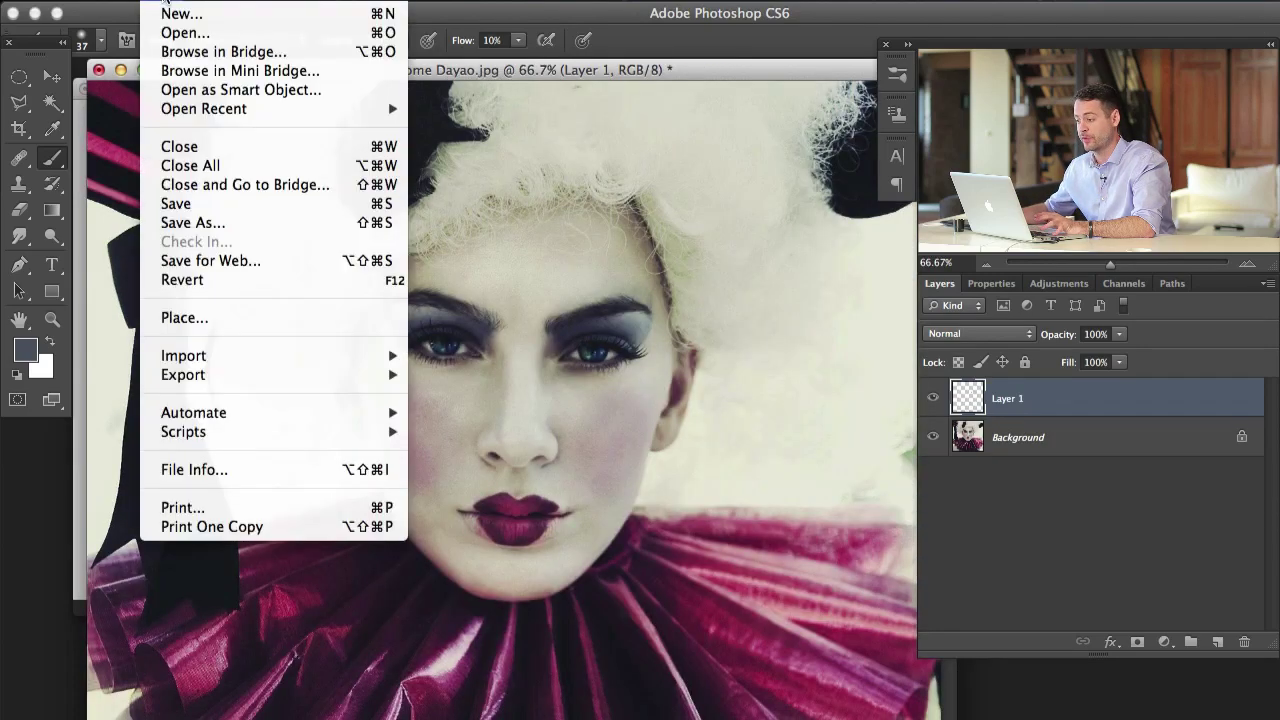
pyautogui.click(175, 15)
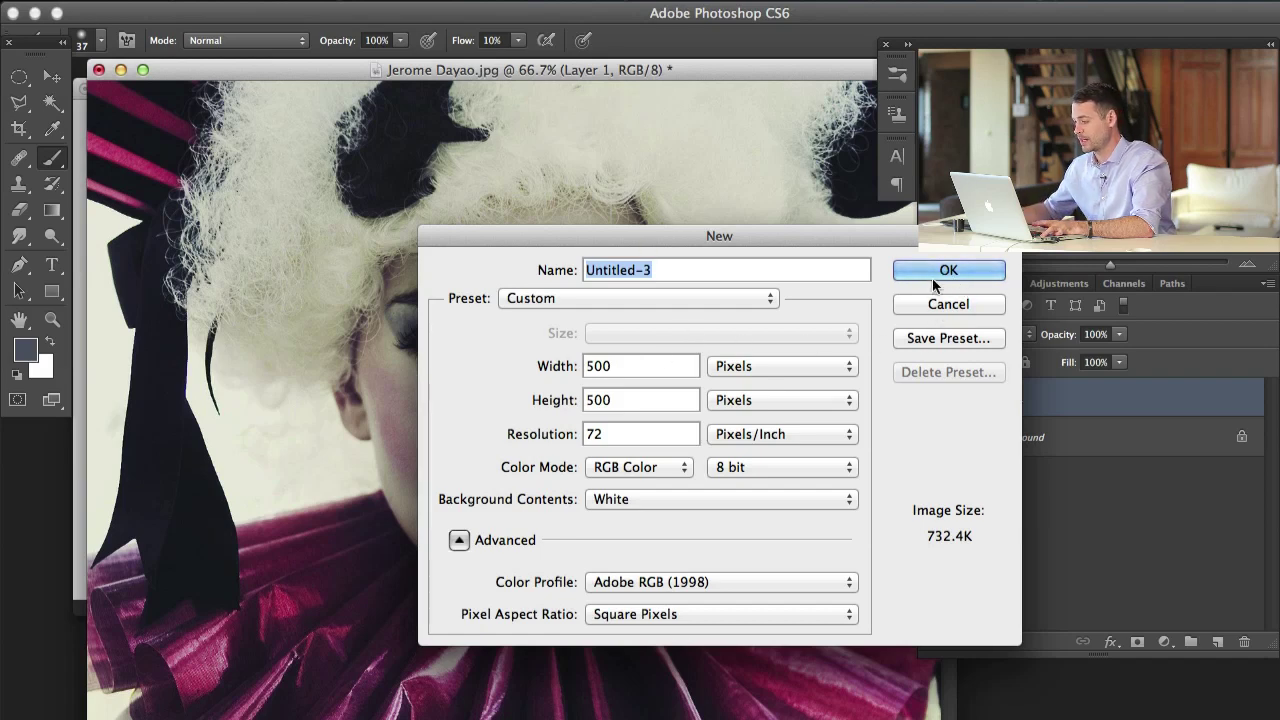
pyautogui.press('Escape')
pyautogui.moveTo(455, 75); pyautogui.dragTo(479, 94)
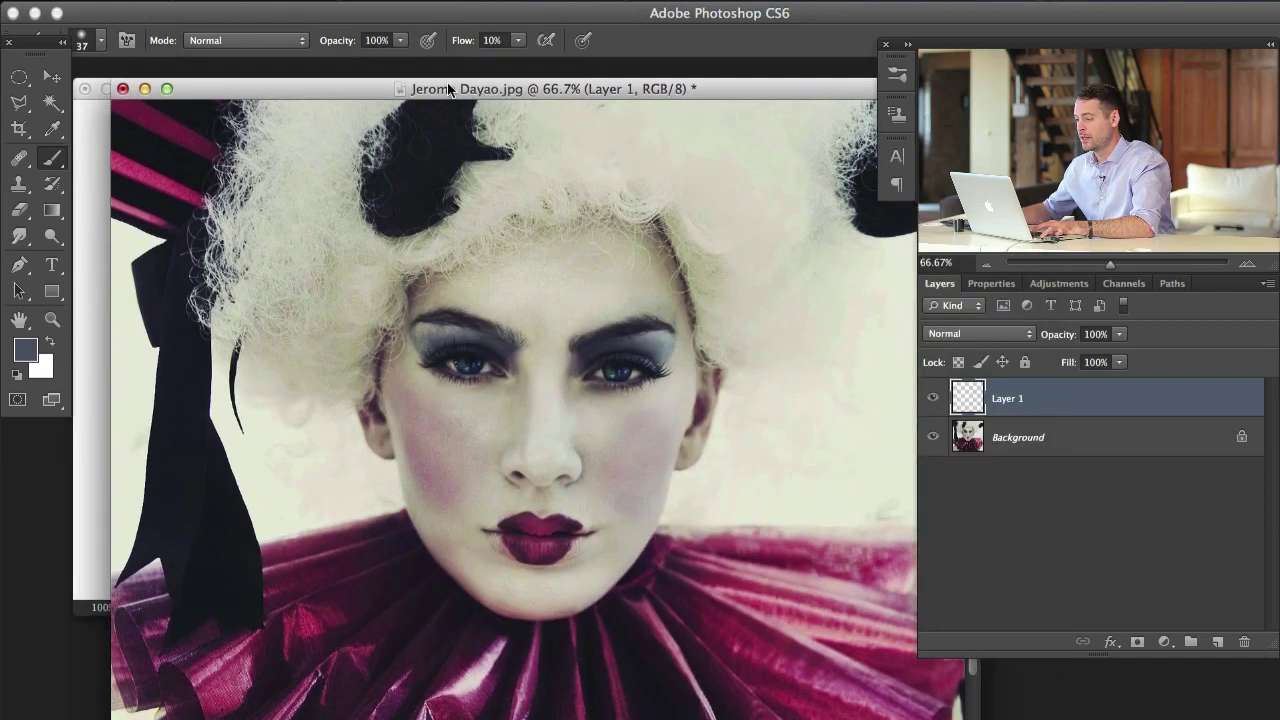
pyautogui.click(93, 168)
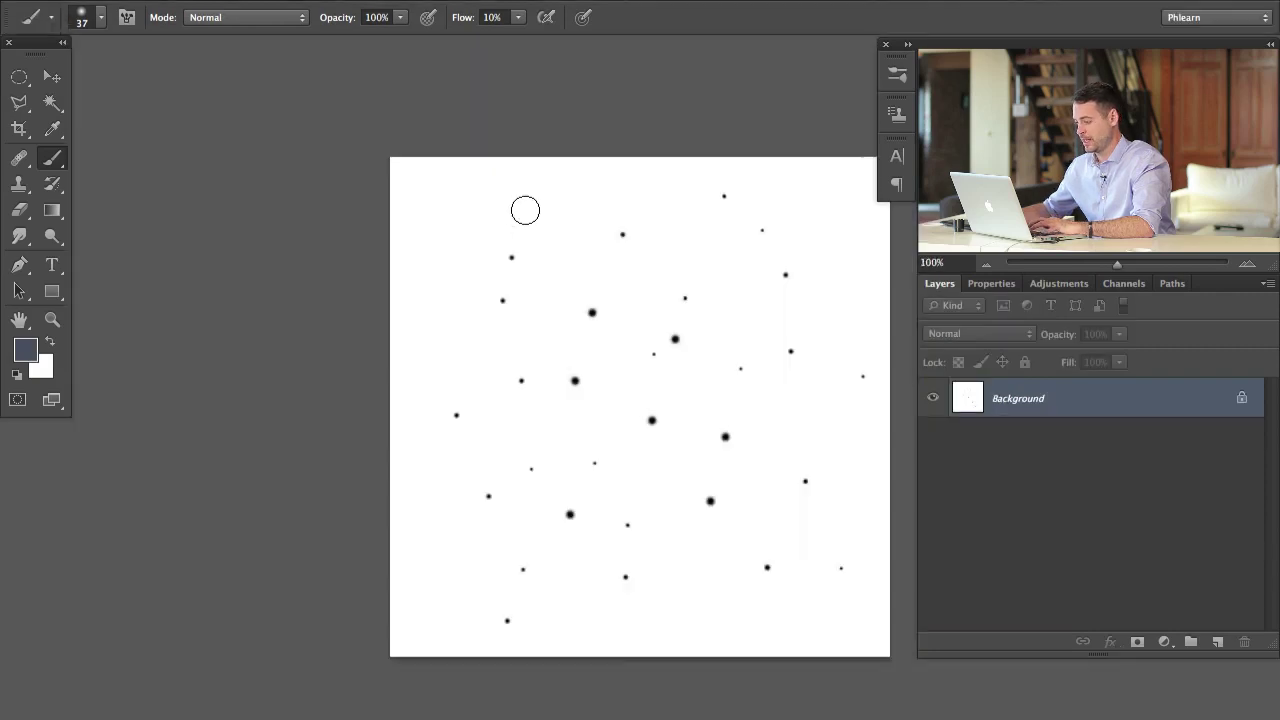
# Stamp extra small black dots with a smaller brush at 80% flow, undoing one dot.
pyautogui.press('f')
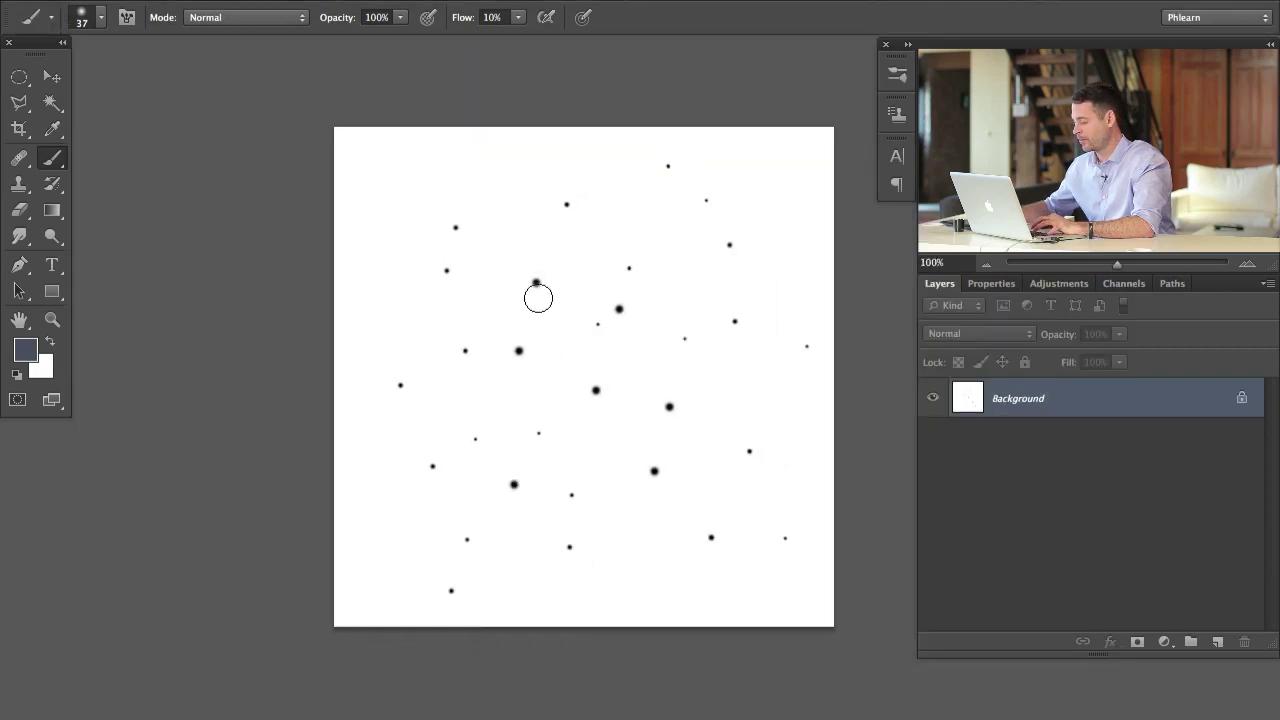
pyautogui.press('d')
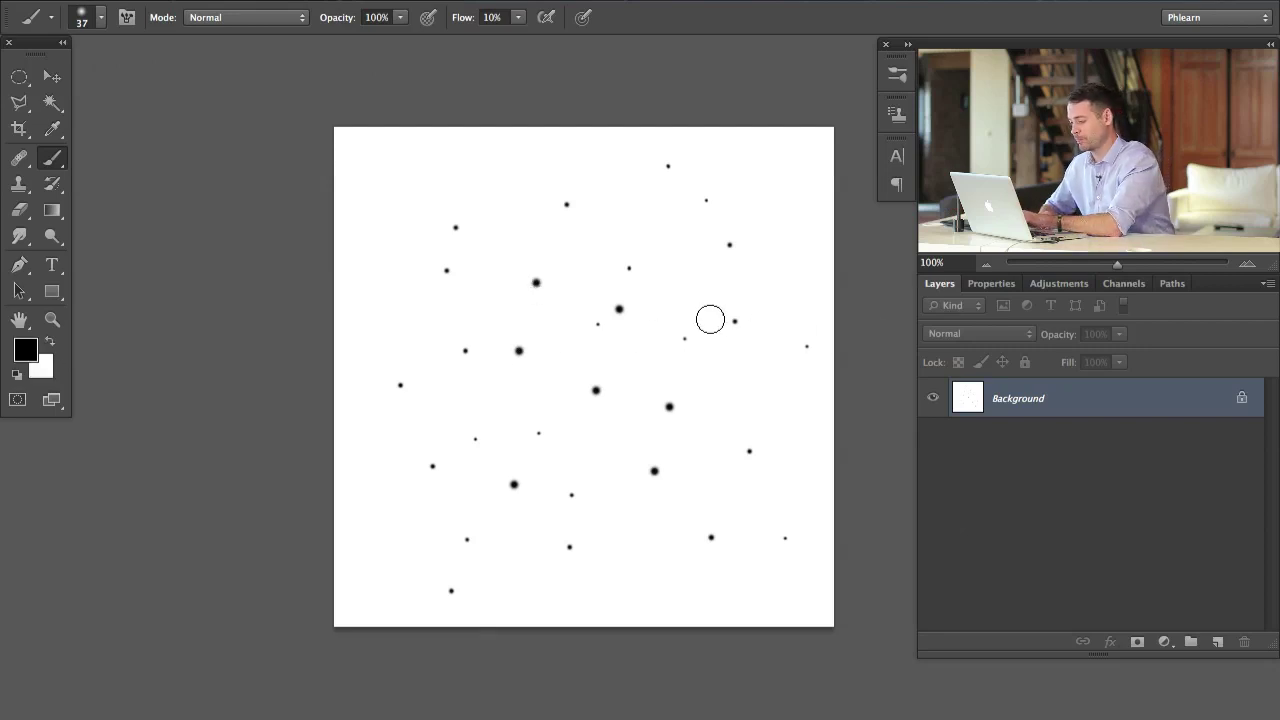
pyautogui.press('[')
pyautogui.press('[')
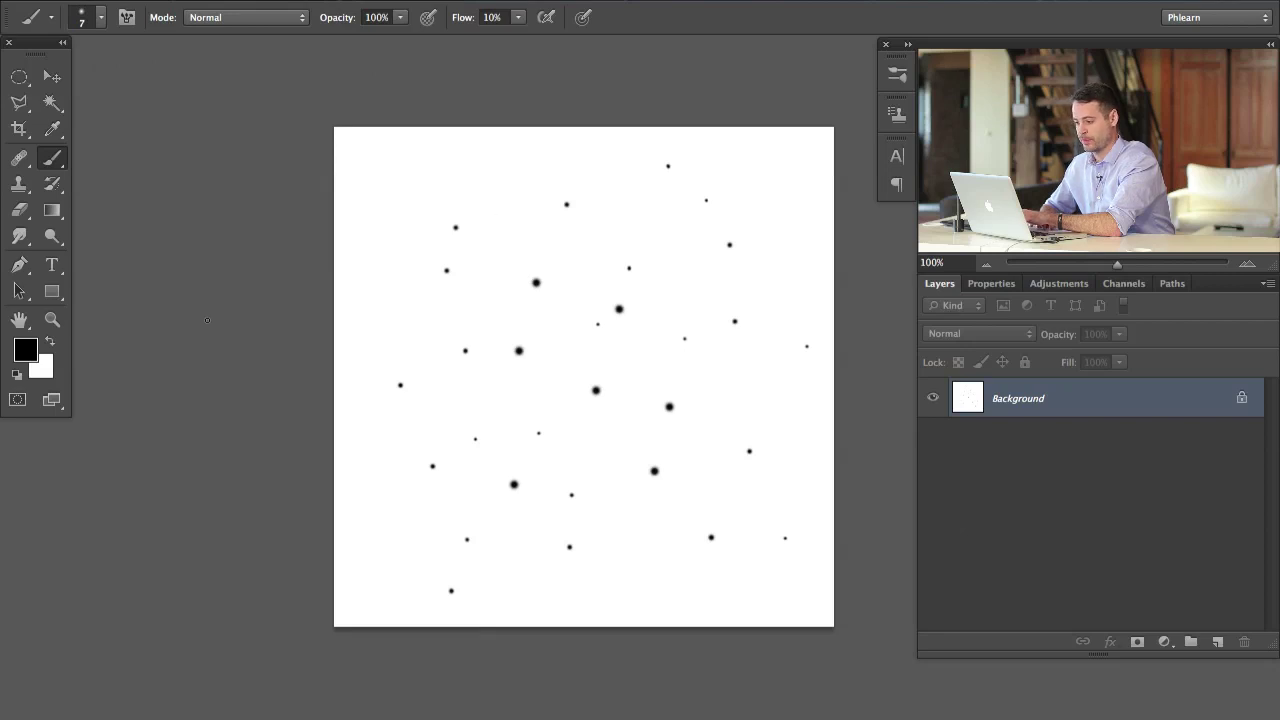
pyautogui.hotkey('shift', '8')
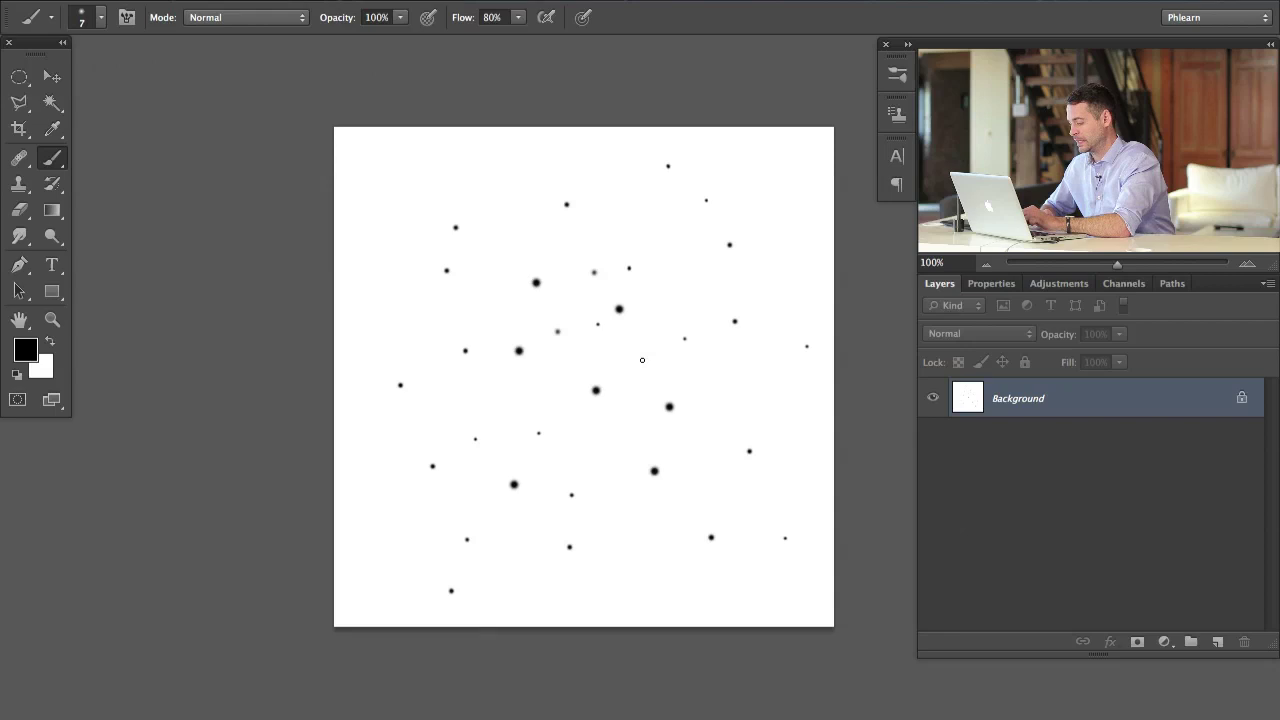
pyautogui.press('[')
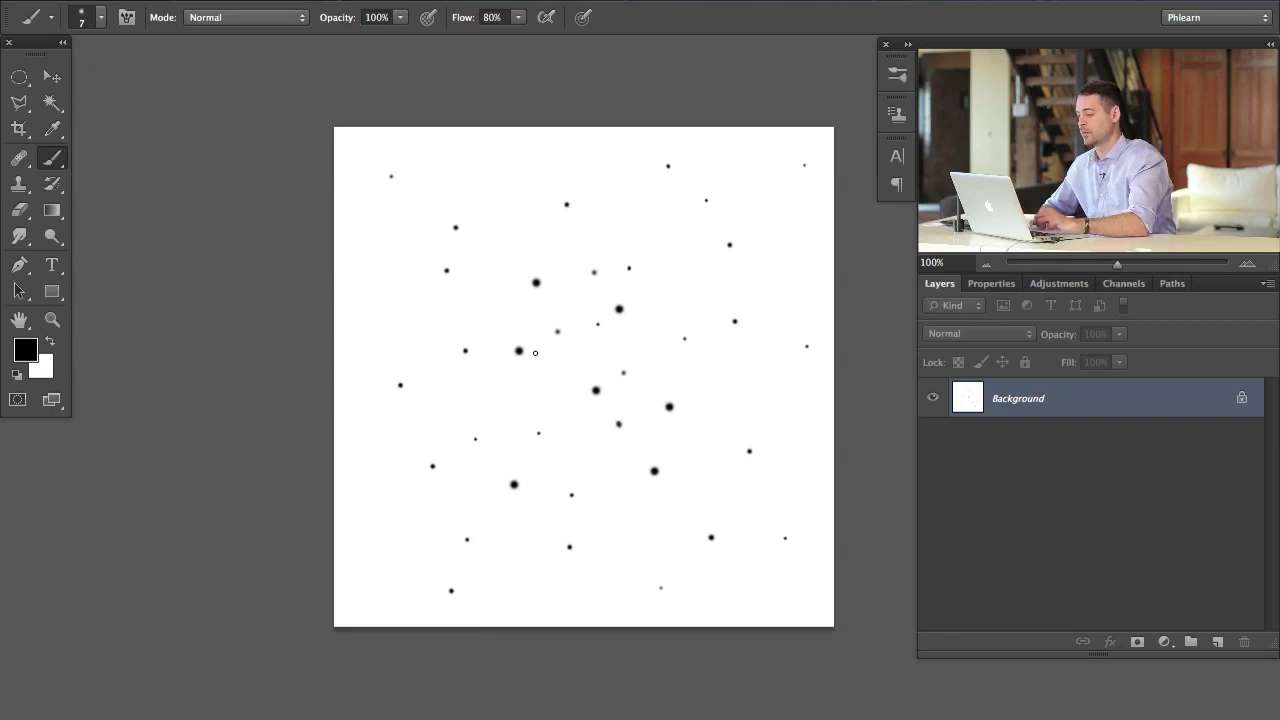
pyautogui.hotkey('ctrl', 'z')
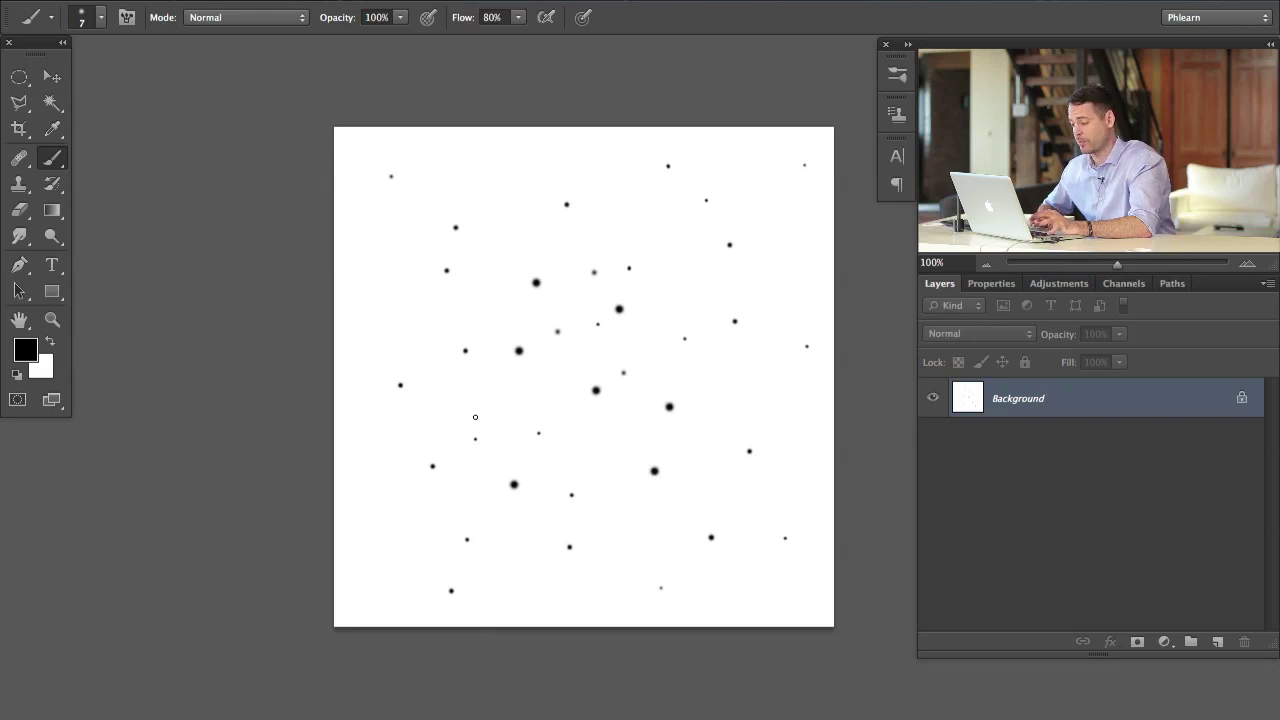
pyautogui.moveTo(660, 290); pyautogui.dragTo(582, 291)
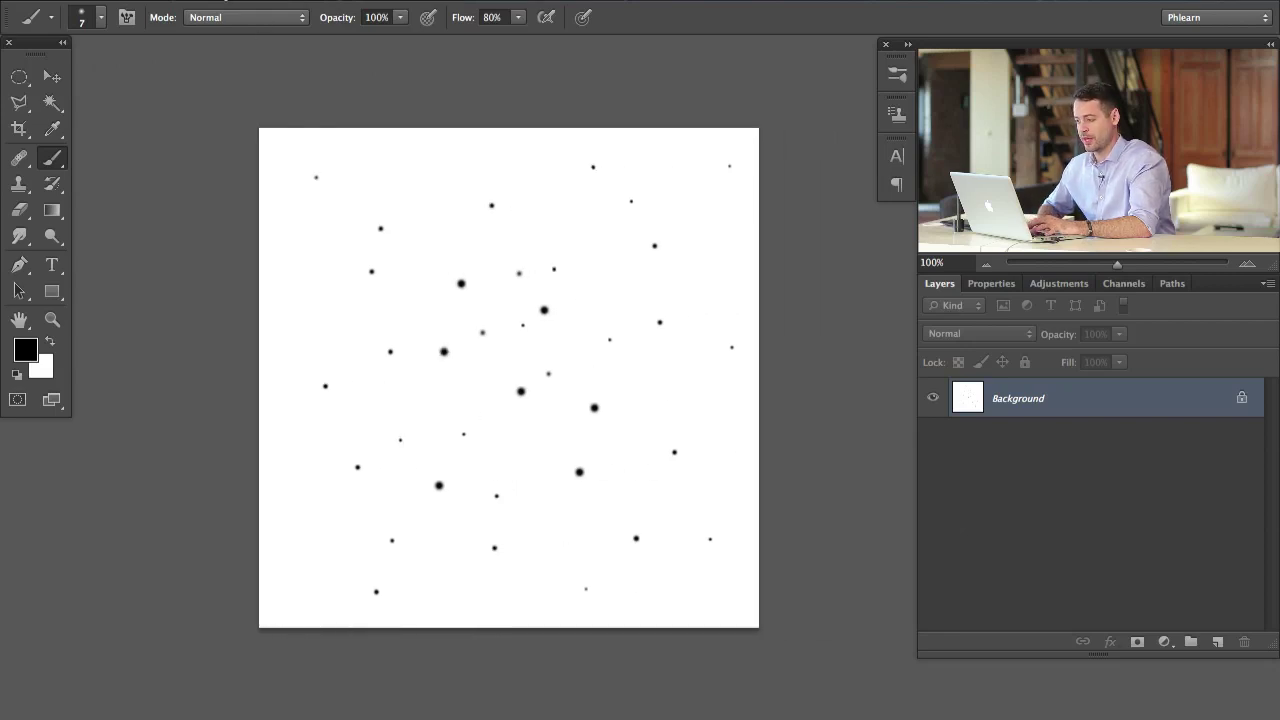
# Define the dotted canvas as a brush preset named 'Makeup Dots 1' via Edit > Define Brush Preset.
pyautogui.click(205, 1)
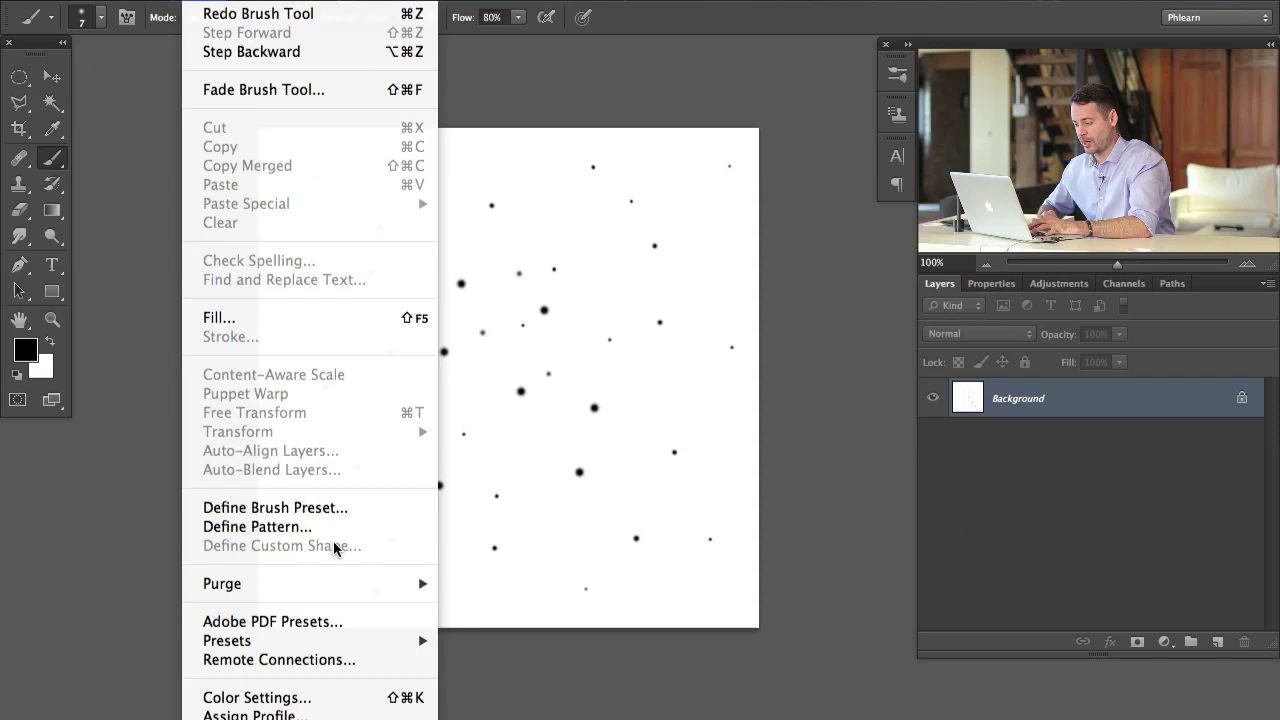
pyautogui.click(336, 509)
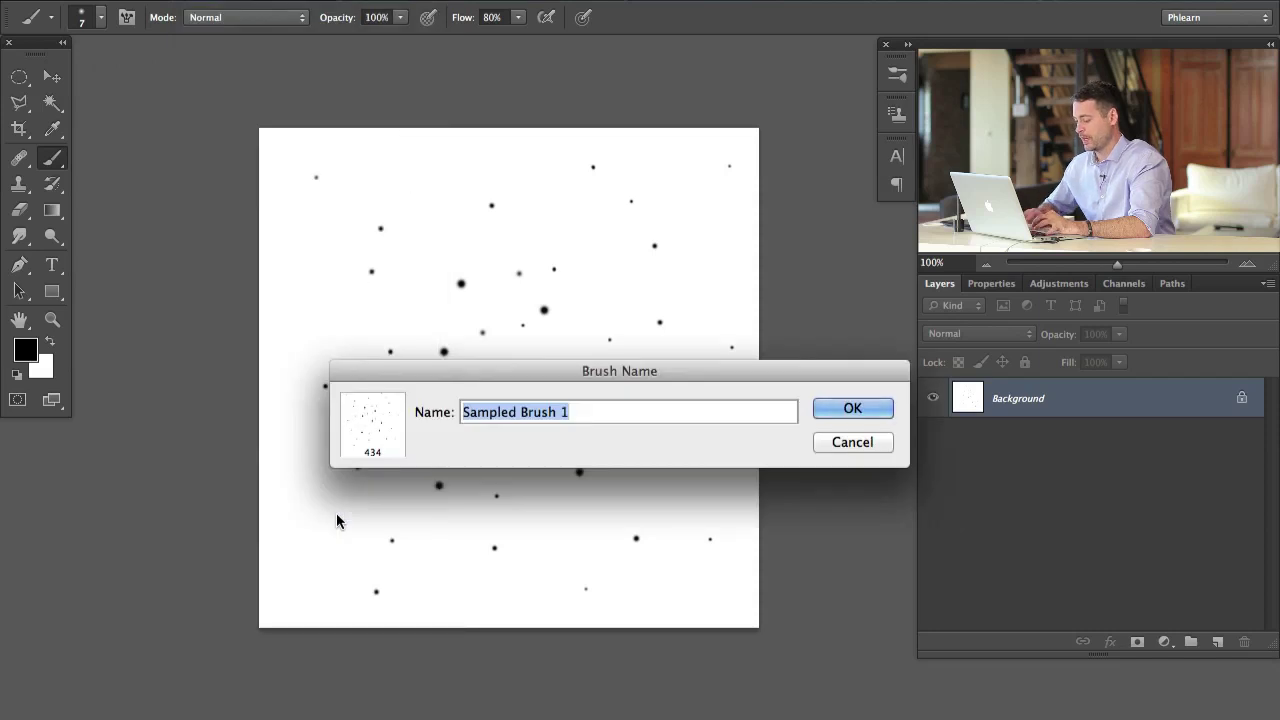
pyautogui.write('Mae')
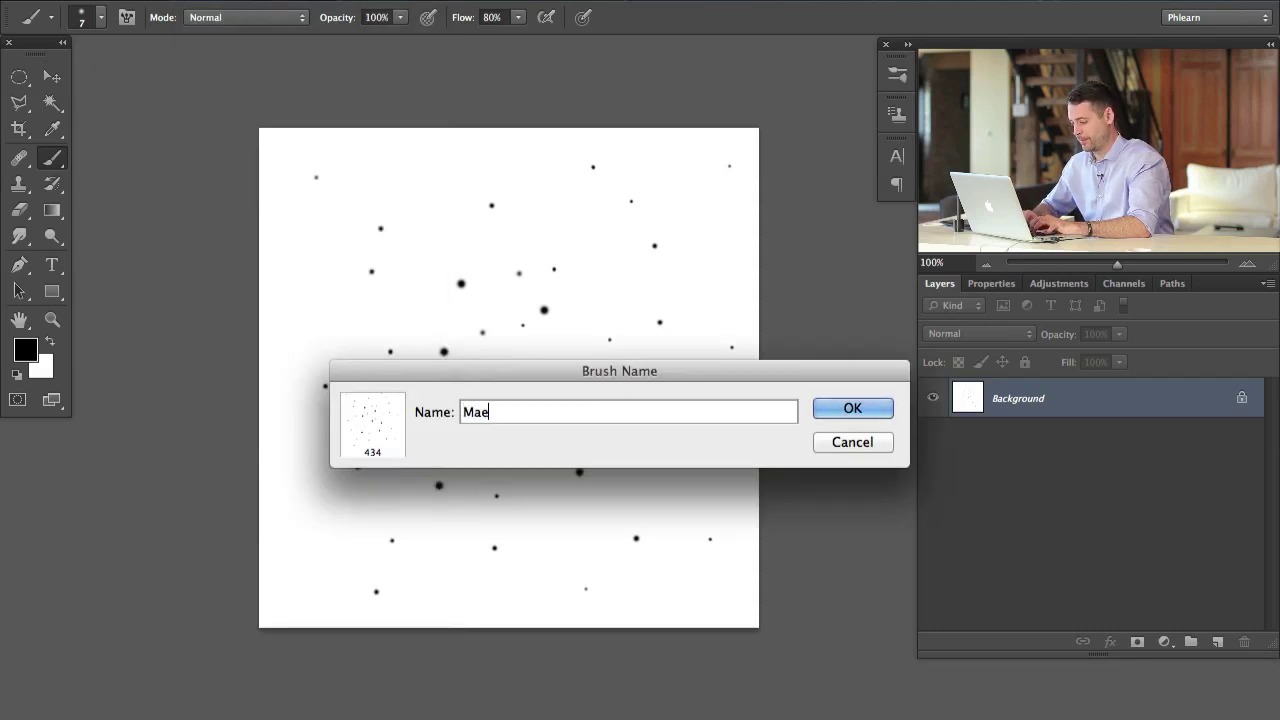
pyautogui.write('k')
pyautogui.press('BackSpace')
pyautogui.press('BackSpace')
pyautogui.write('ke')
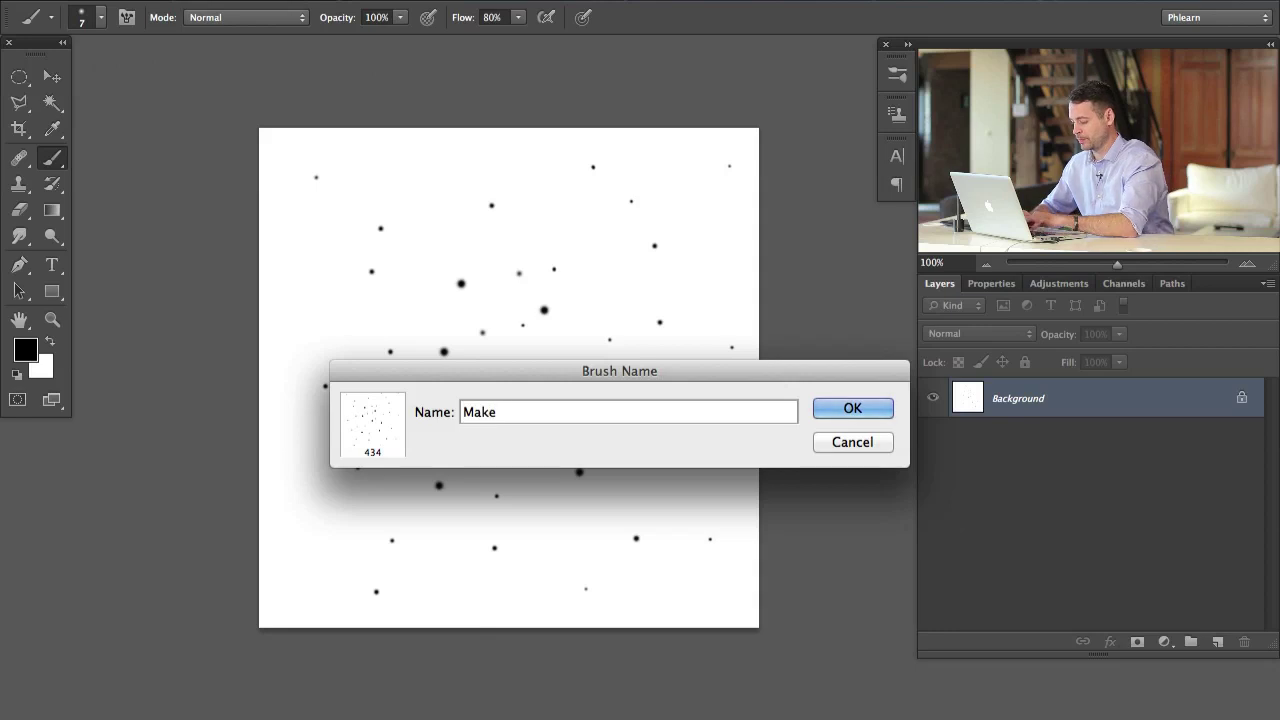
pyautogui.write('up Dtot')
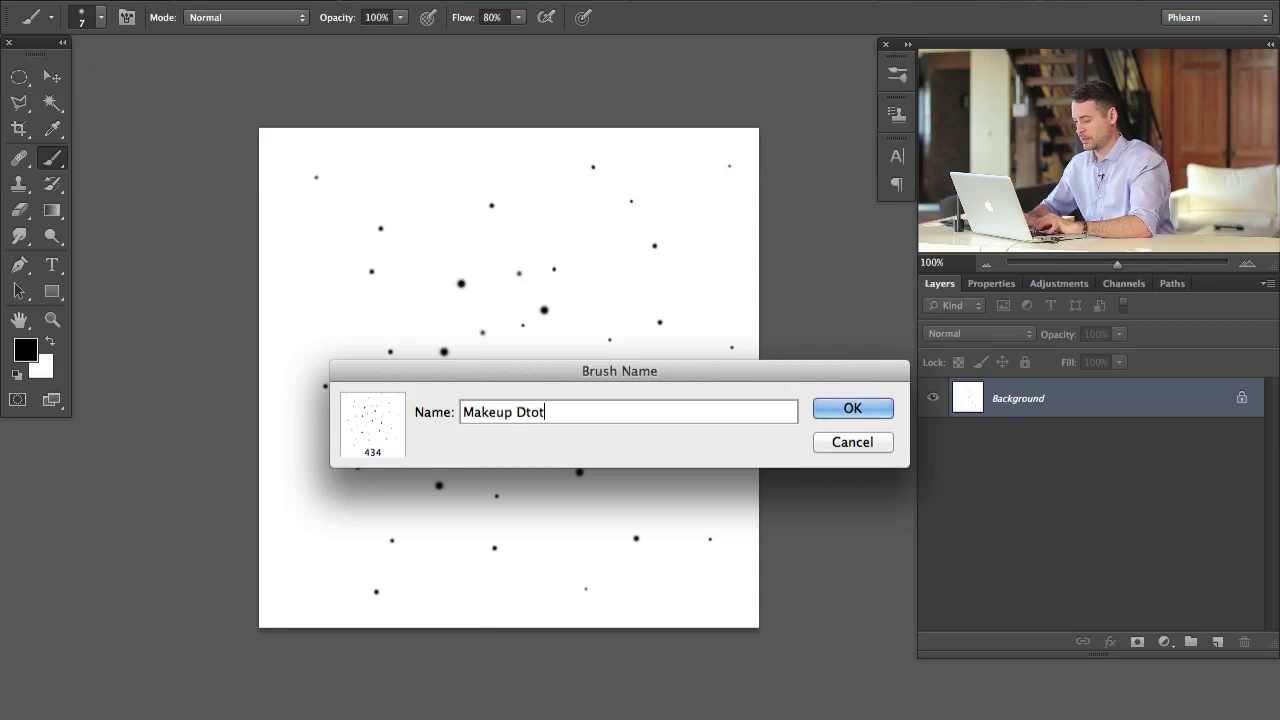
pyautogui.press('BackSpace')
pyautogui.press('BackSpace')
pyautogui.press('BackSpace')
pyautogui.write('ots 1')
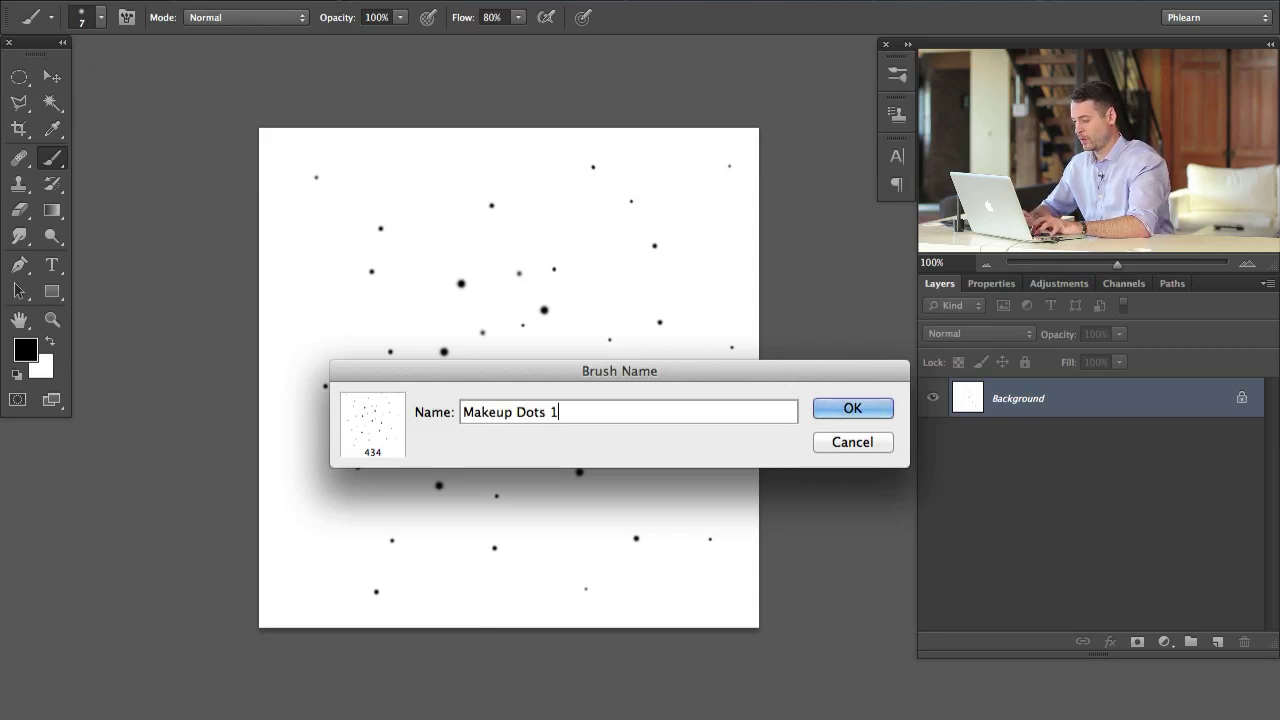
pyautogui.press('Return')
pyautogui.press('f')
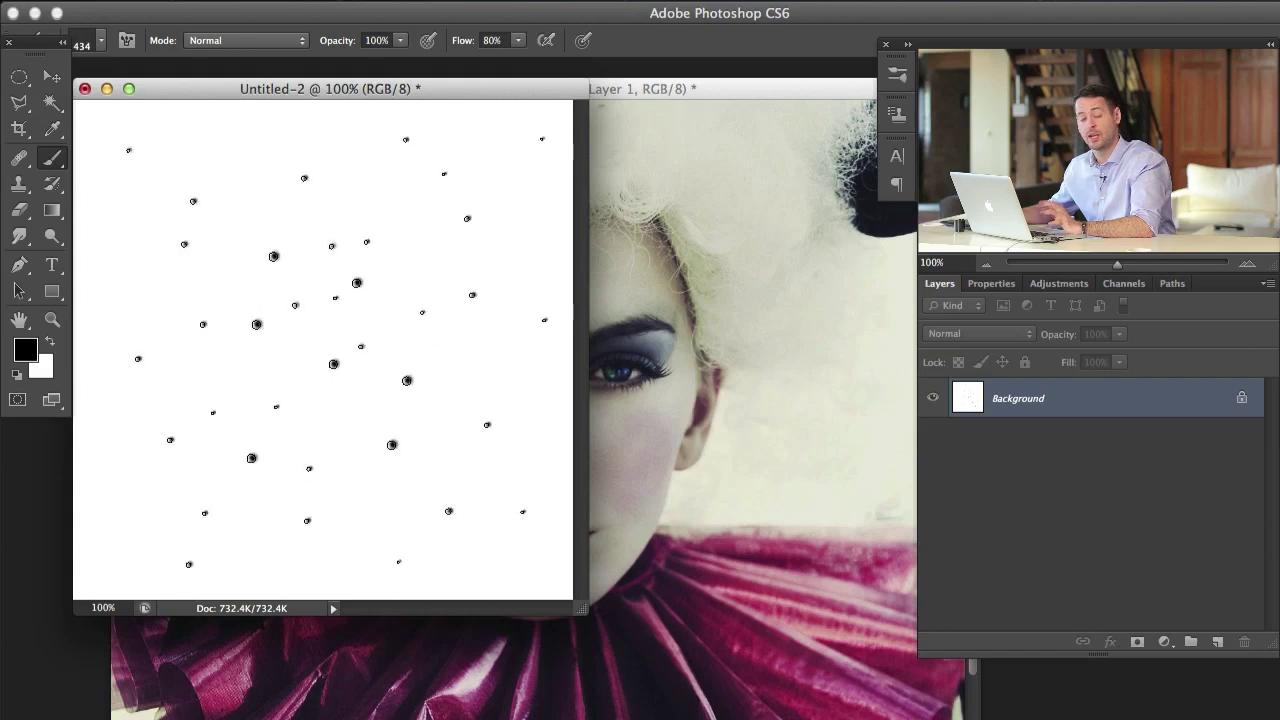
# Deselect the dots, show the portrait full screen, resize the dots brush to 134 px and add Layer 2.
pyautogui.press('super+d')
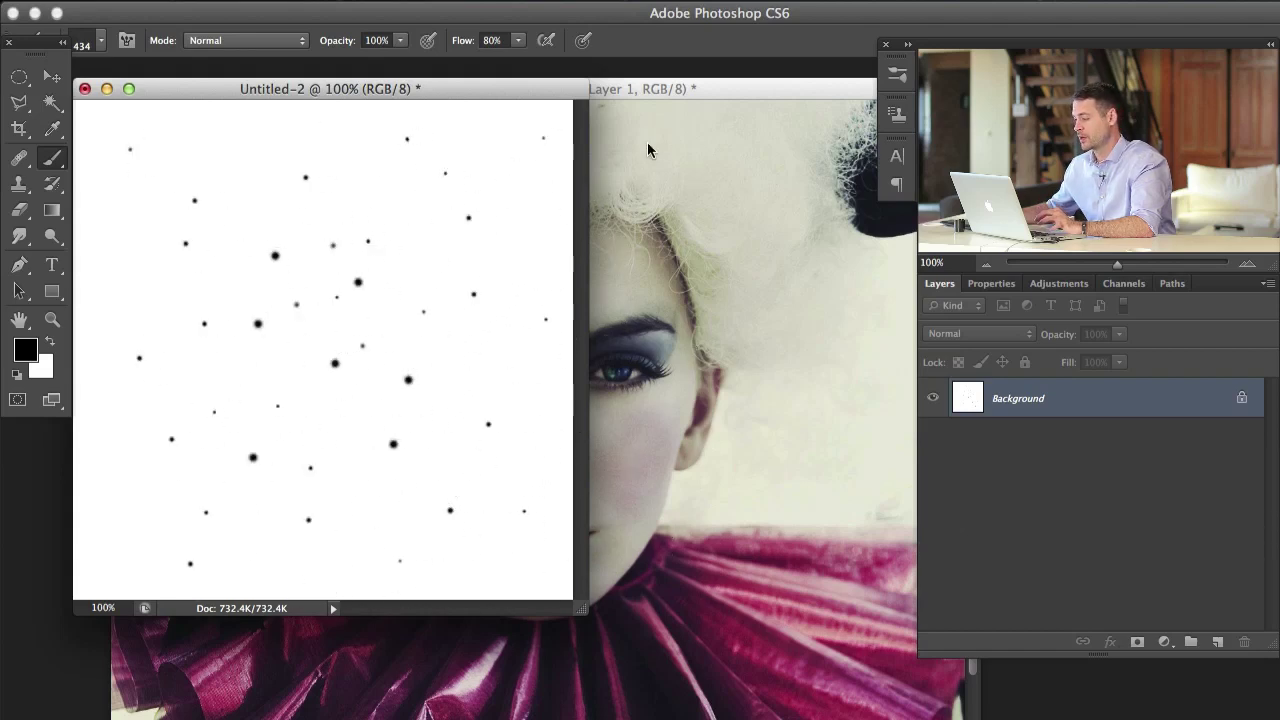
pyautogui.click(714, 86)
pyautogui.press('f')
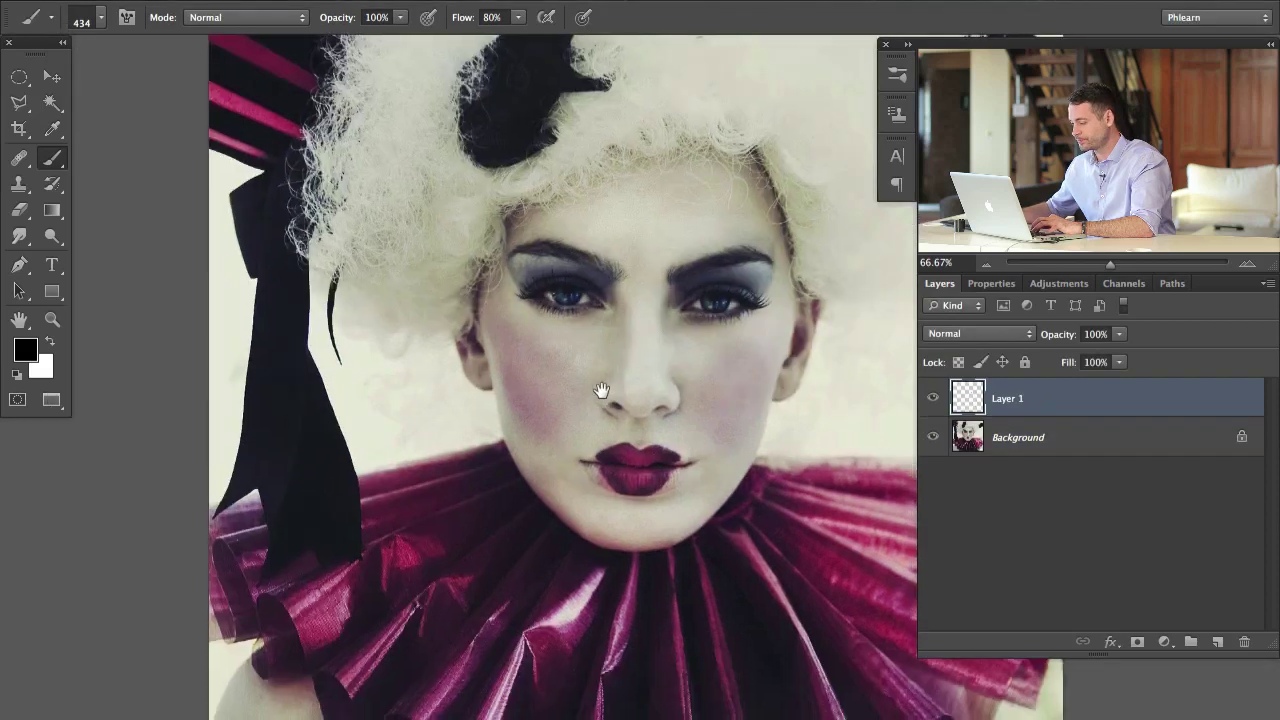
pyautogui.moveTo(601, 390); pyautogui.dragTo(501, 390)
pyautogui.moveTo(548, 350); pyautogui.dragTo(478, 350)
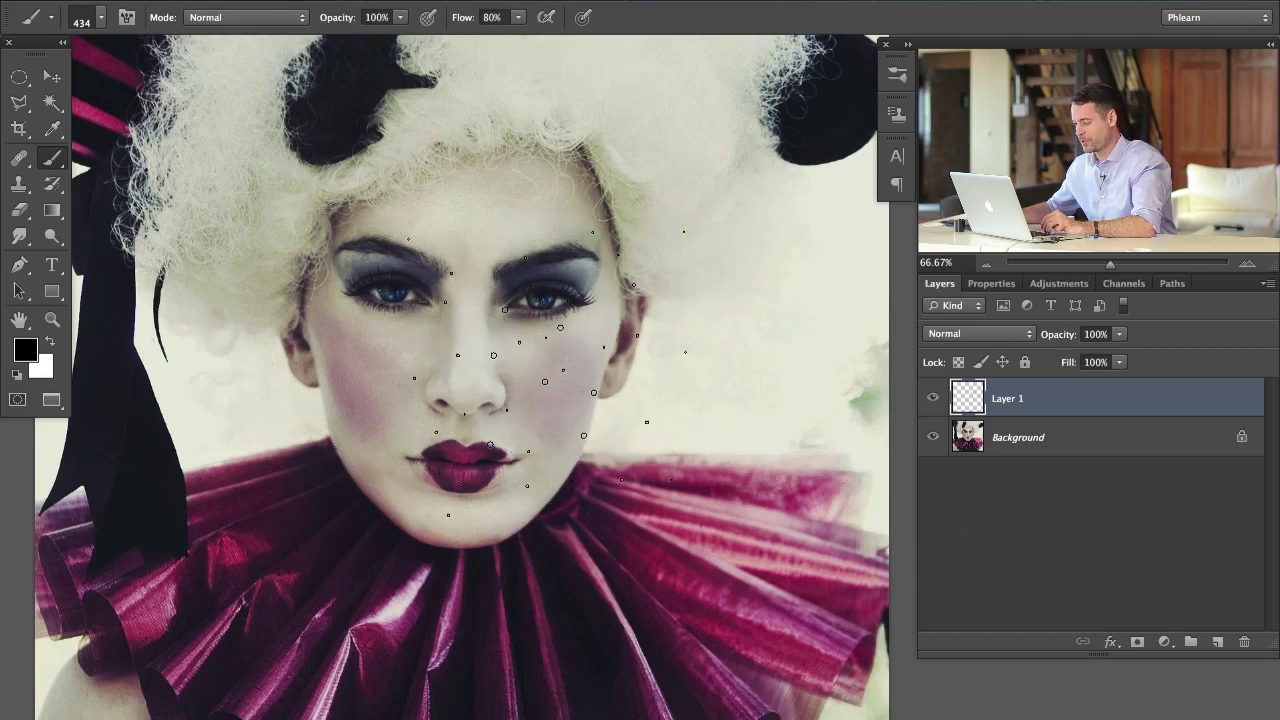
pyautogui.moveTo(560, 381); pyautogui.dragTo(455, 381)
pyautogui.hotkey('ctrl', 'alt', 'shift', 'n')
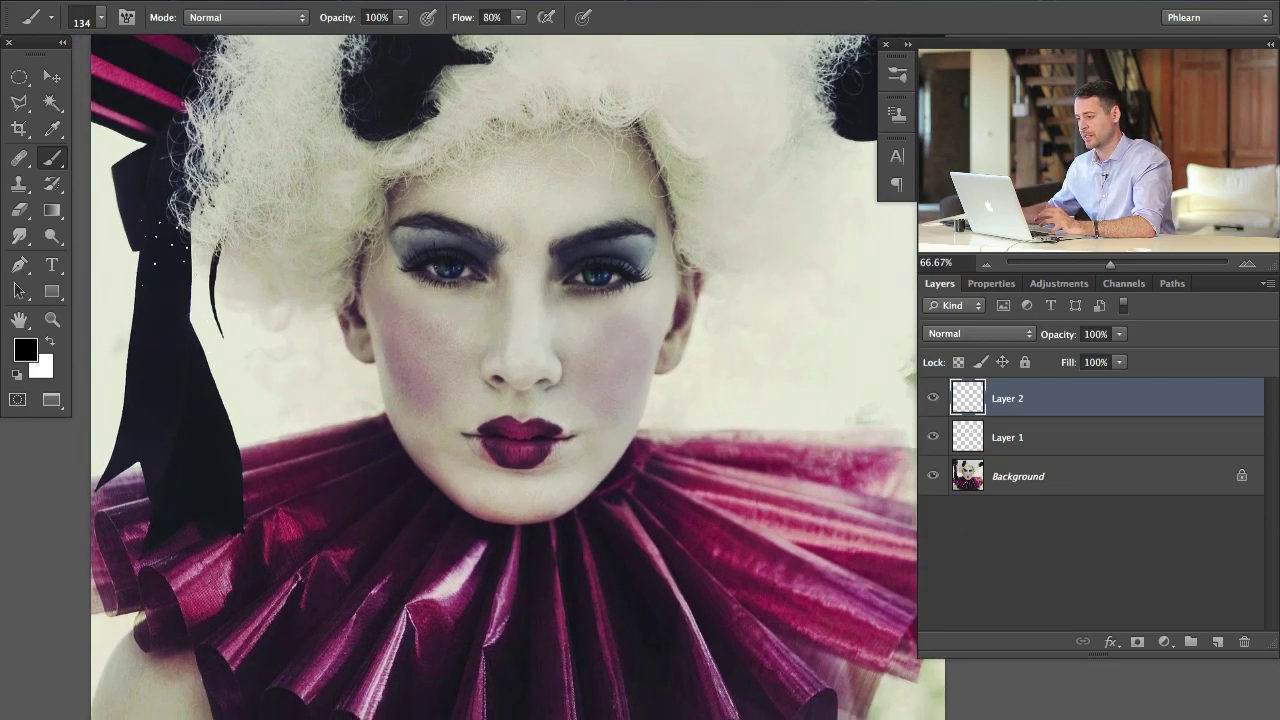
# Enable Shape Dynamics with 100% Size Jitter and 25% Minimum Diameter, then undo the test stroke.
pyautogui.click(636, 2)
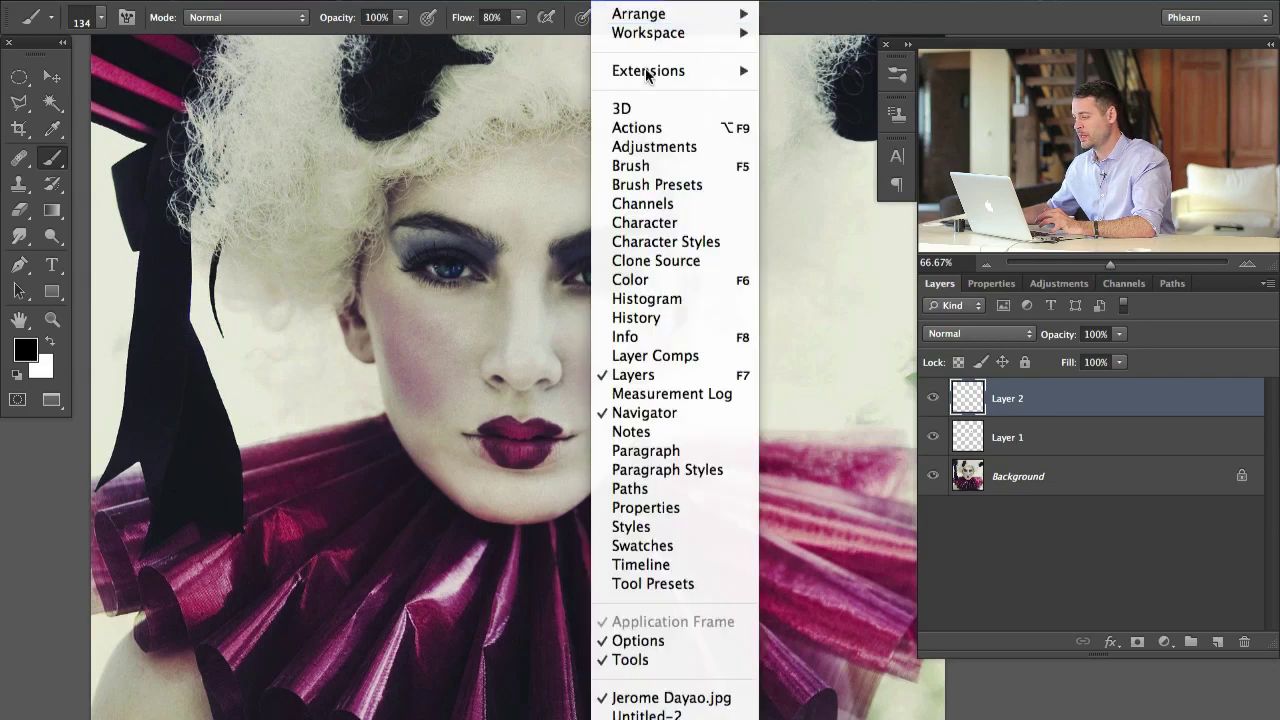
pyautogui.click(656, 169)
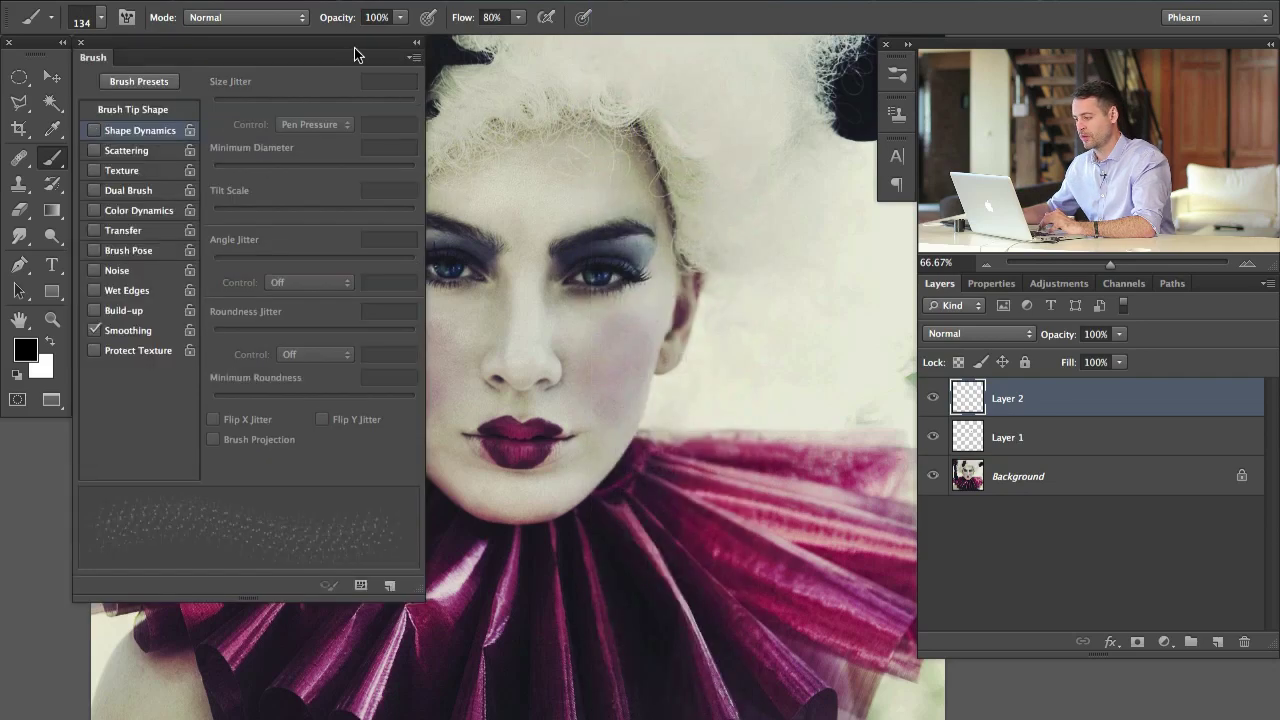
pyautogui.moveTo(571, 357); pyautogui.dragTo(720, 349)
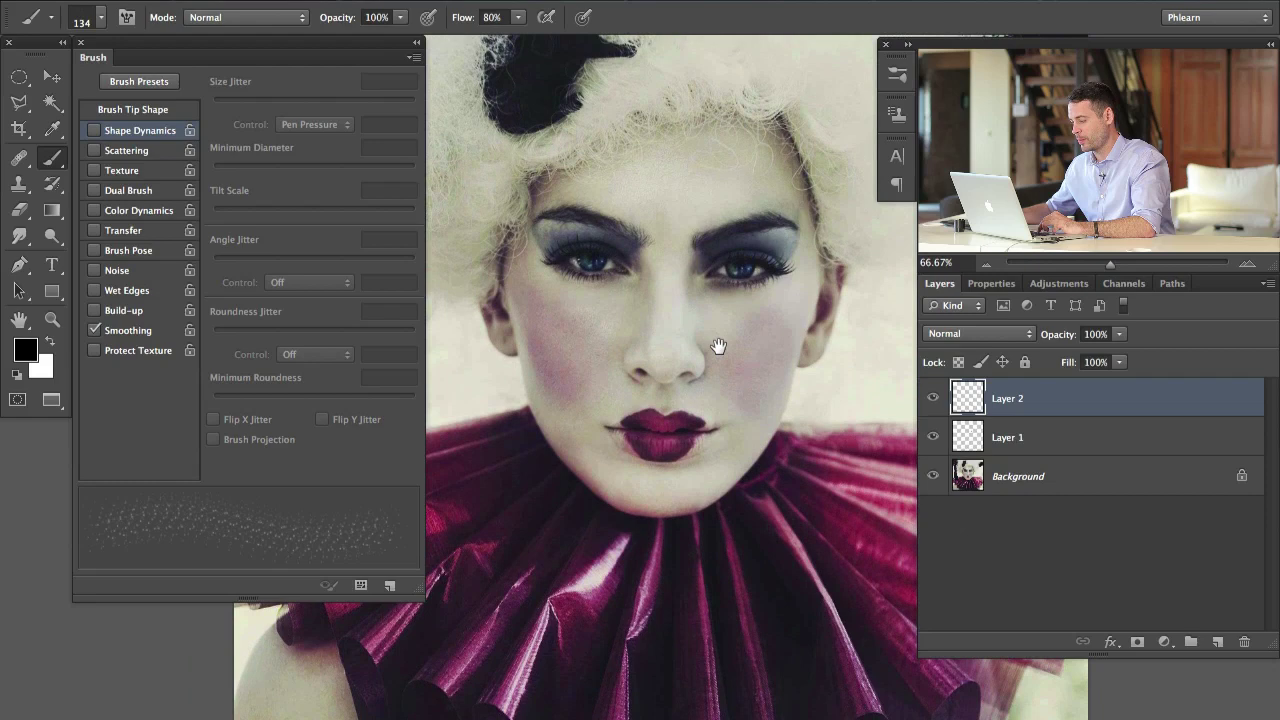
pyautogui.click(122, 130)
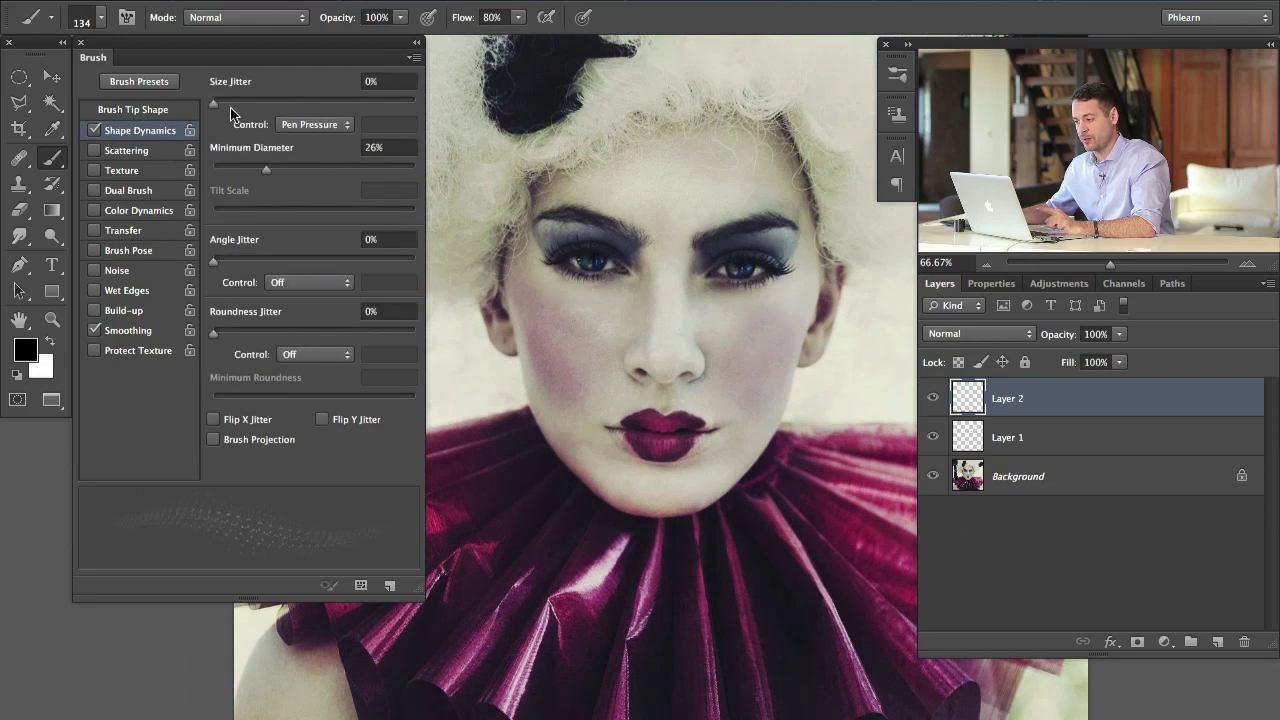
pyautogui.moveTo(231, 99); pyautogui.dragTo(307, 101)
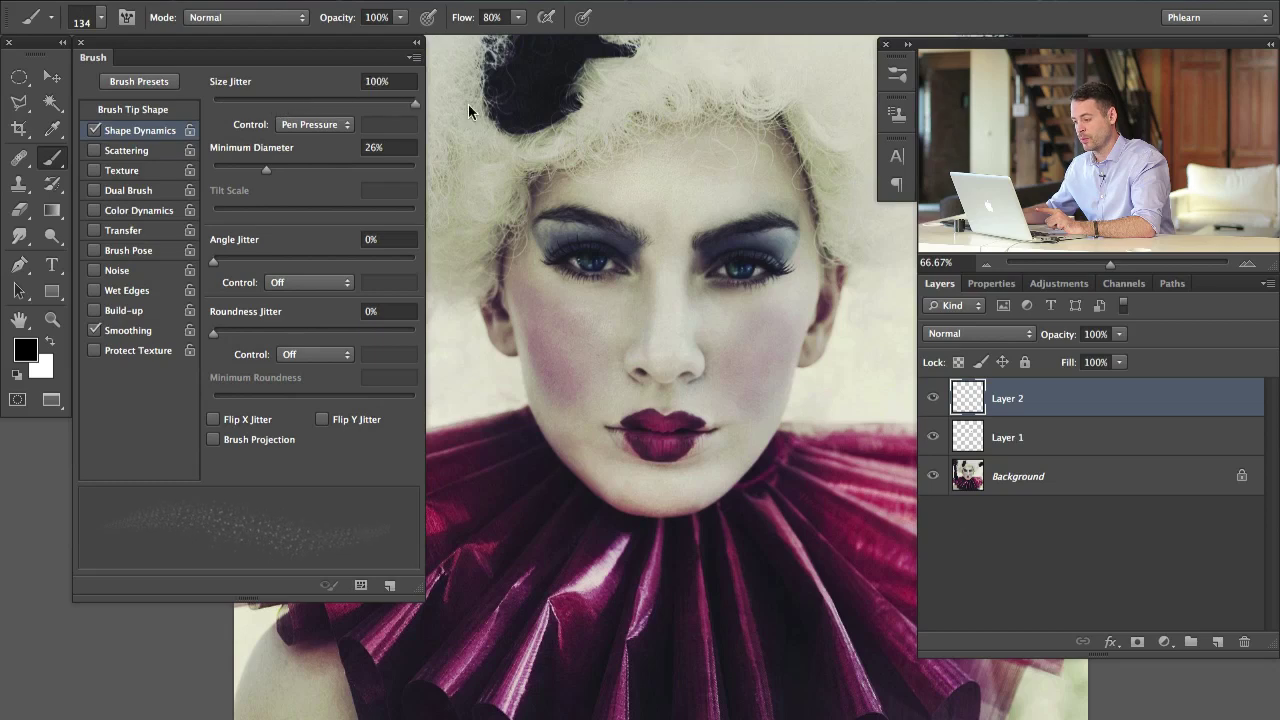
pyautogui.moveTo(655, 249); pyautogui.dragTo(622, 307)
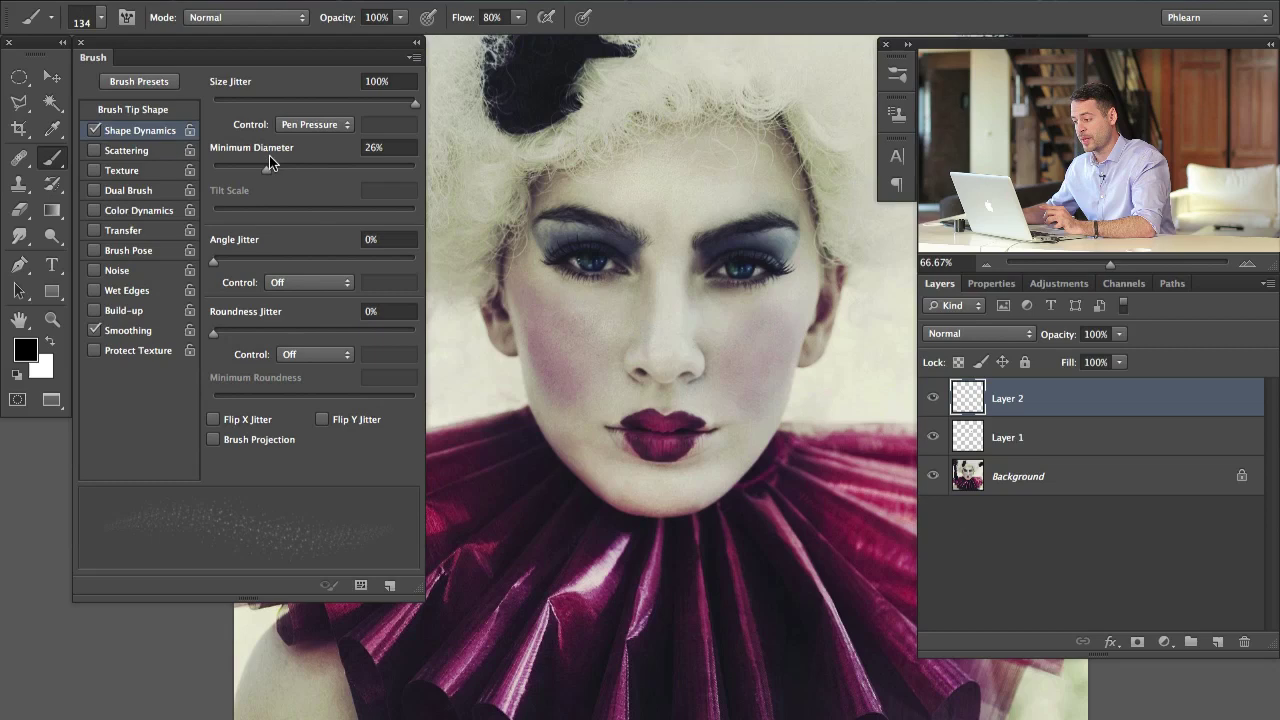
pyautogui.moveTo(271, 166)
pyautogui.mouseDown()
pyautogui.moveTo(216, 167)
pyautogui.moveTo(395, 160)
pyautogui.moveTo(264, 174)
pyautogui.mouseUp()
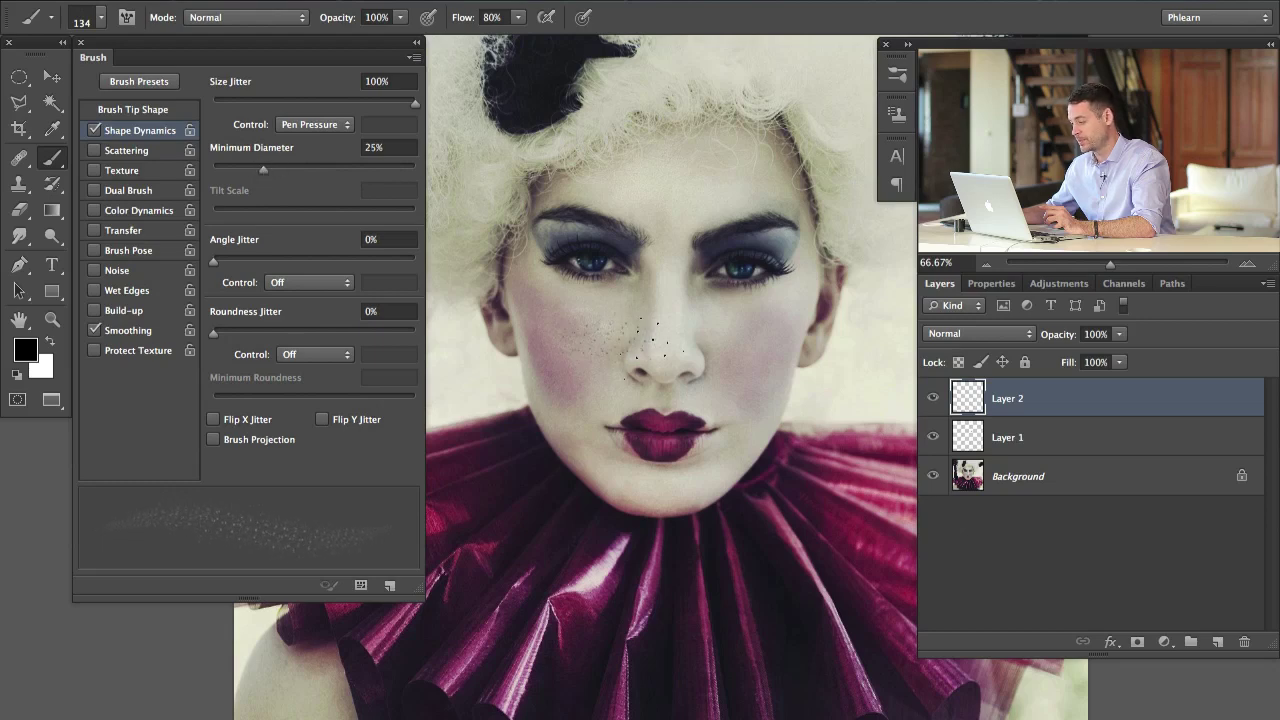
pyautogui.hotkey('ctrl', 'z')
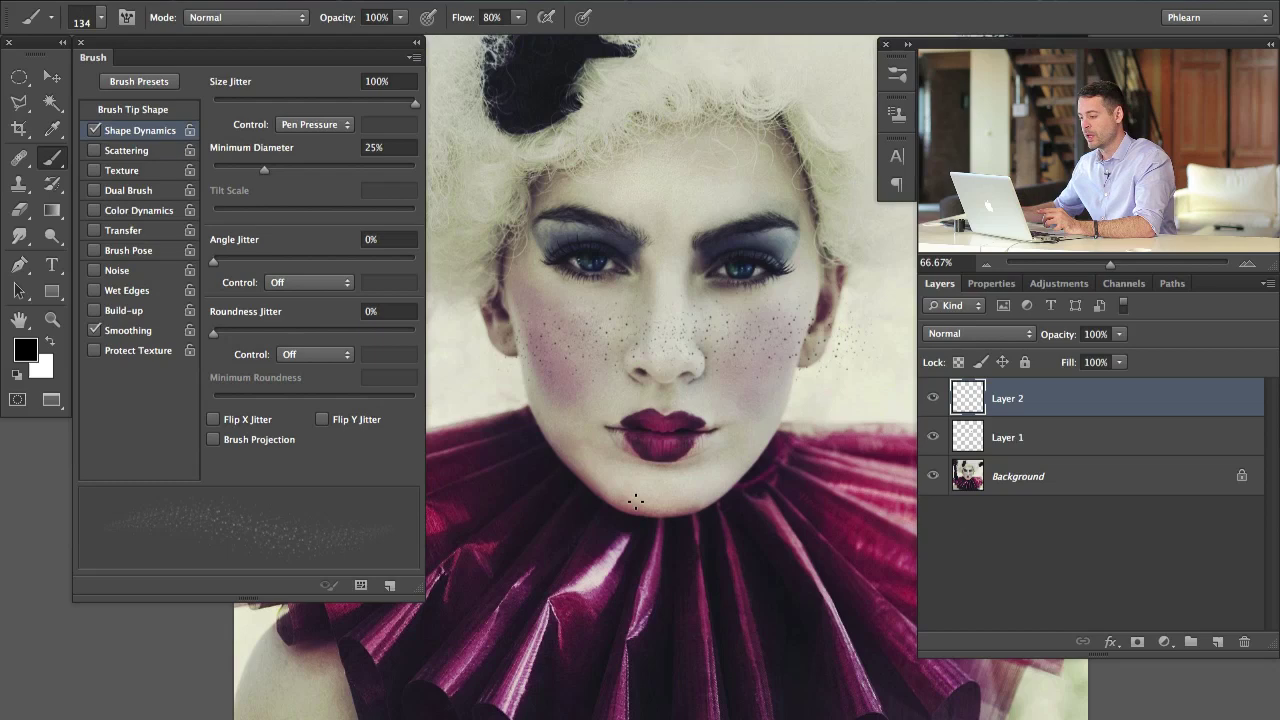
# Set Angle Jitter to 100% and paint speckles on both cheeks, the nose bridge and nose tip.
pyautogui.moveTo(215, 262); pyautogui.dragTo(287, 263)
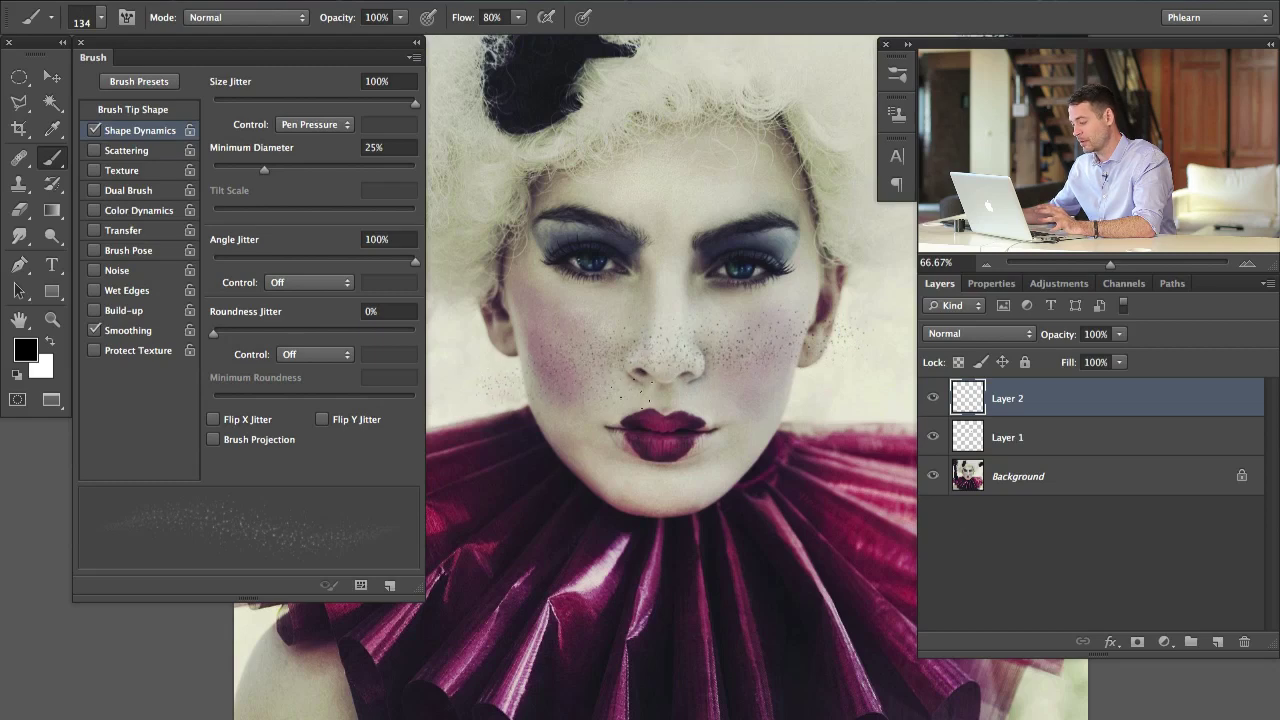
pyautogui.click(760, 388)
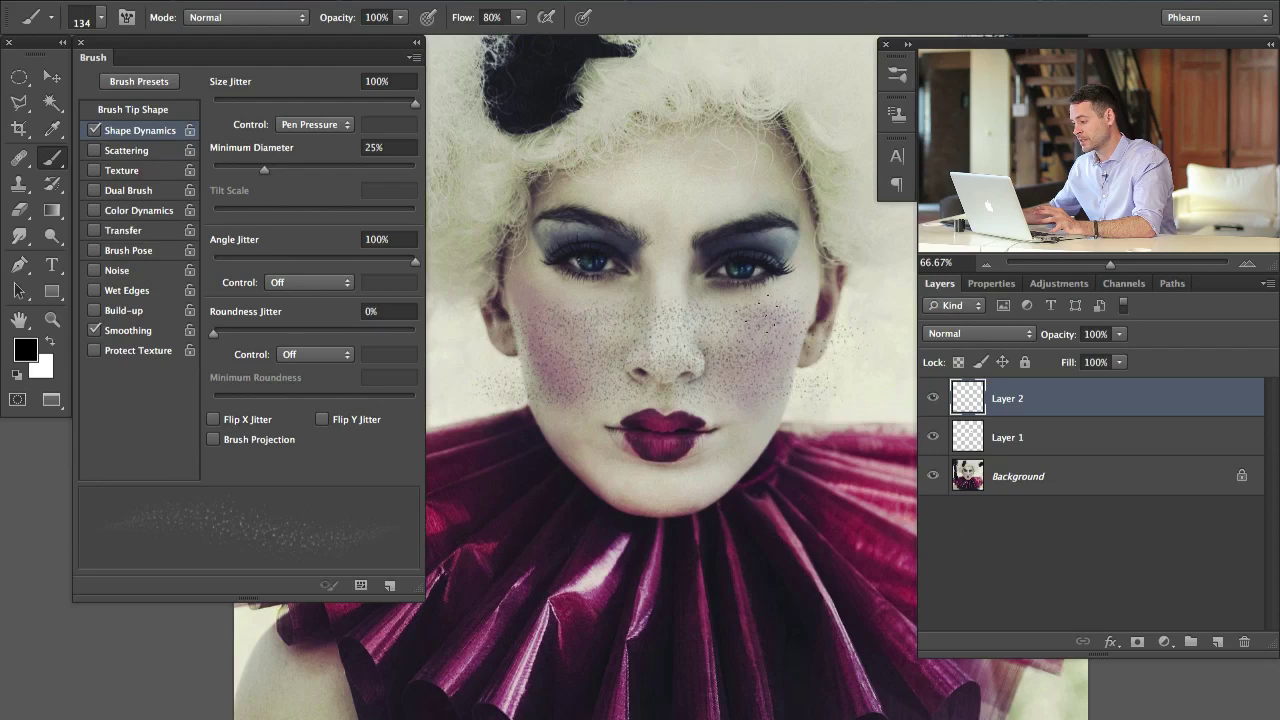
pyautogui.click(757, 332)
pyautogui.click(519, 354)
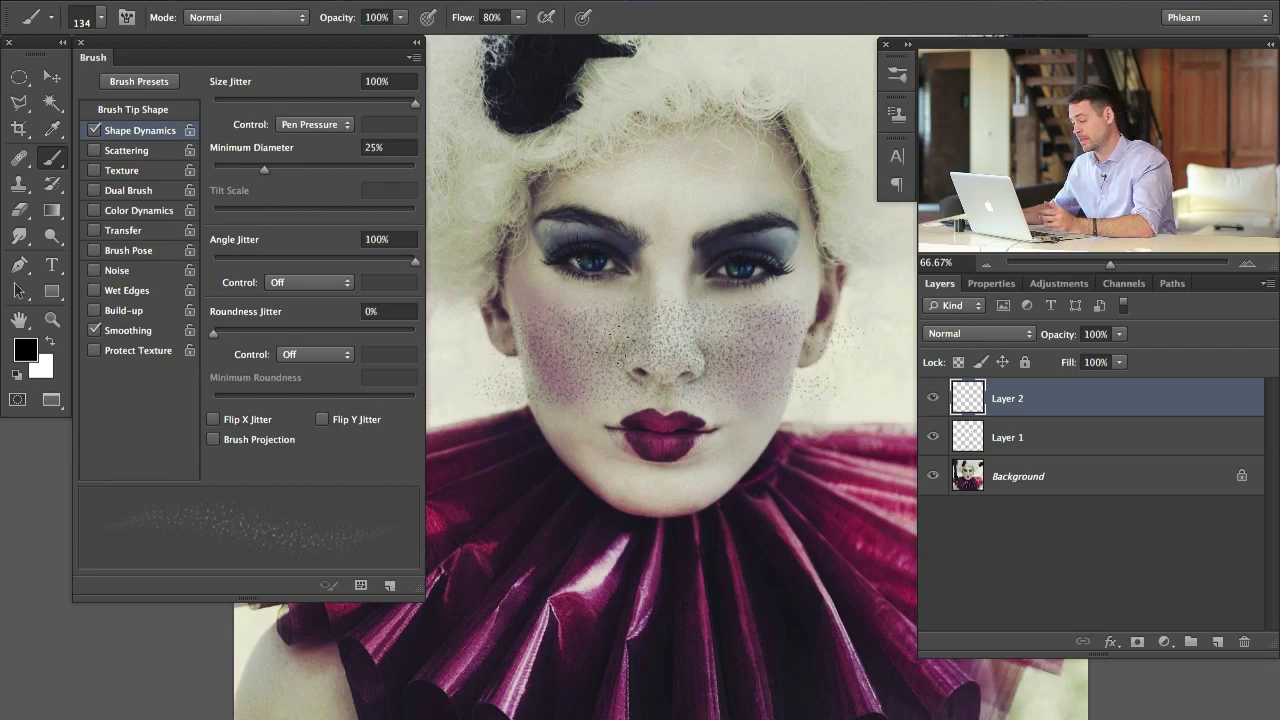
pyautogui.moveTo(662, 336)
pyautogui.mouseDown()
pyautogui.moveTo(692, 334)
pyautogui.moveTo(660, 332)
pyautogui.moveTo(723, 356)
pyautogui.mouseUp()
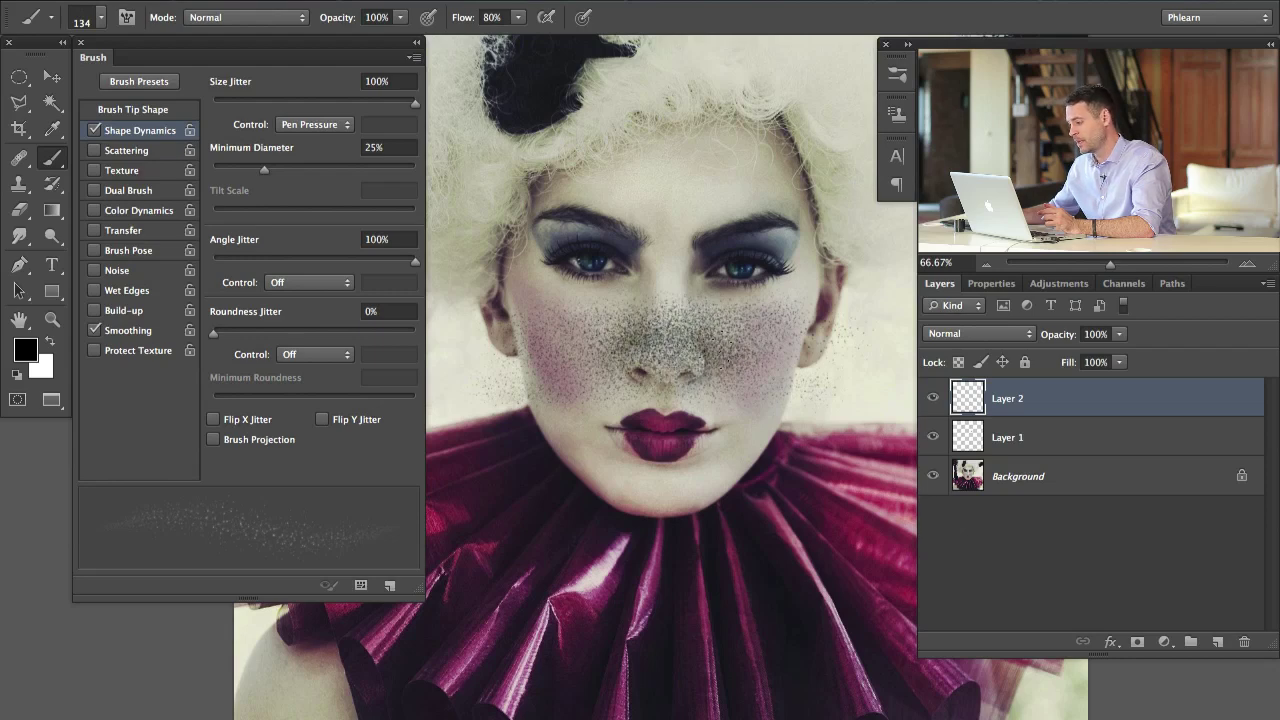
pyautogui.click(630, 378)
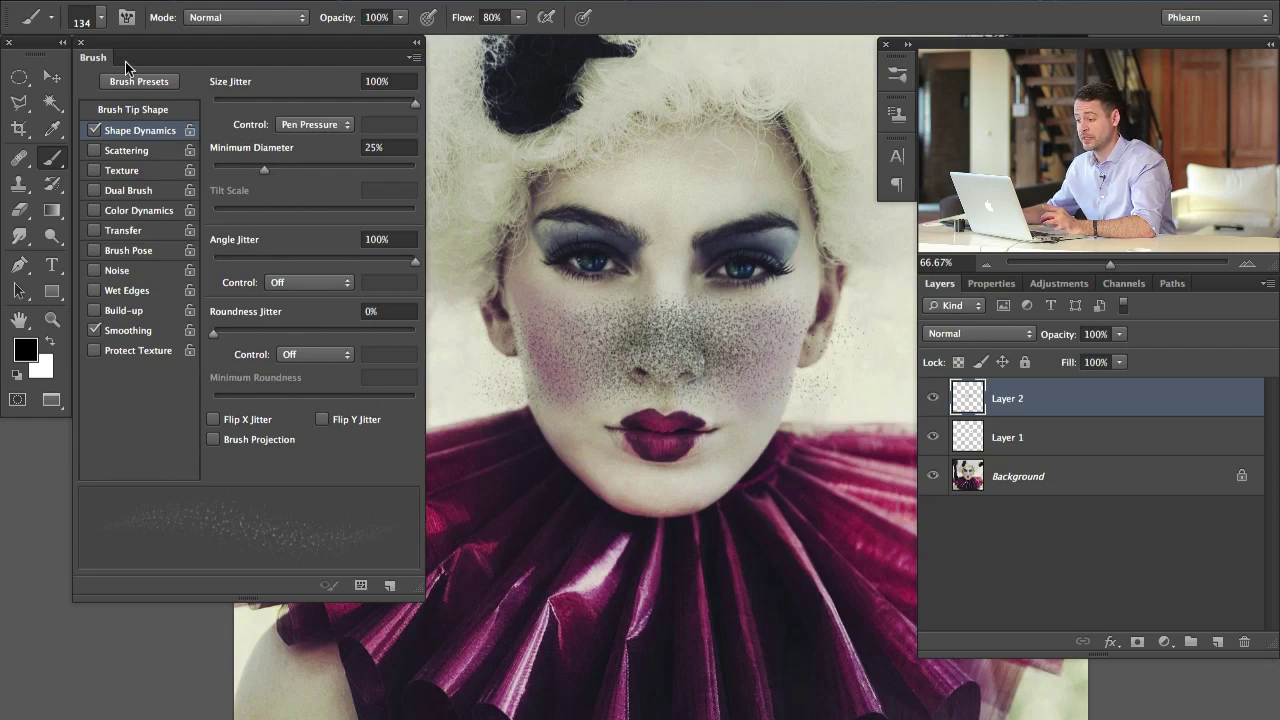
# Delete the speckled layer, create a fresh empty layer, hide Layer 1 and shrink the brush to 64 px.
pyautogui.click(80, 44)
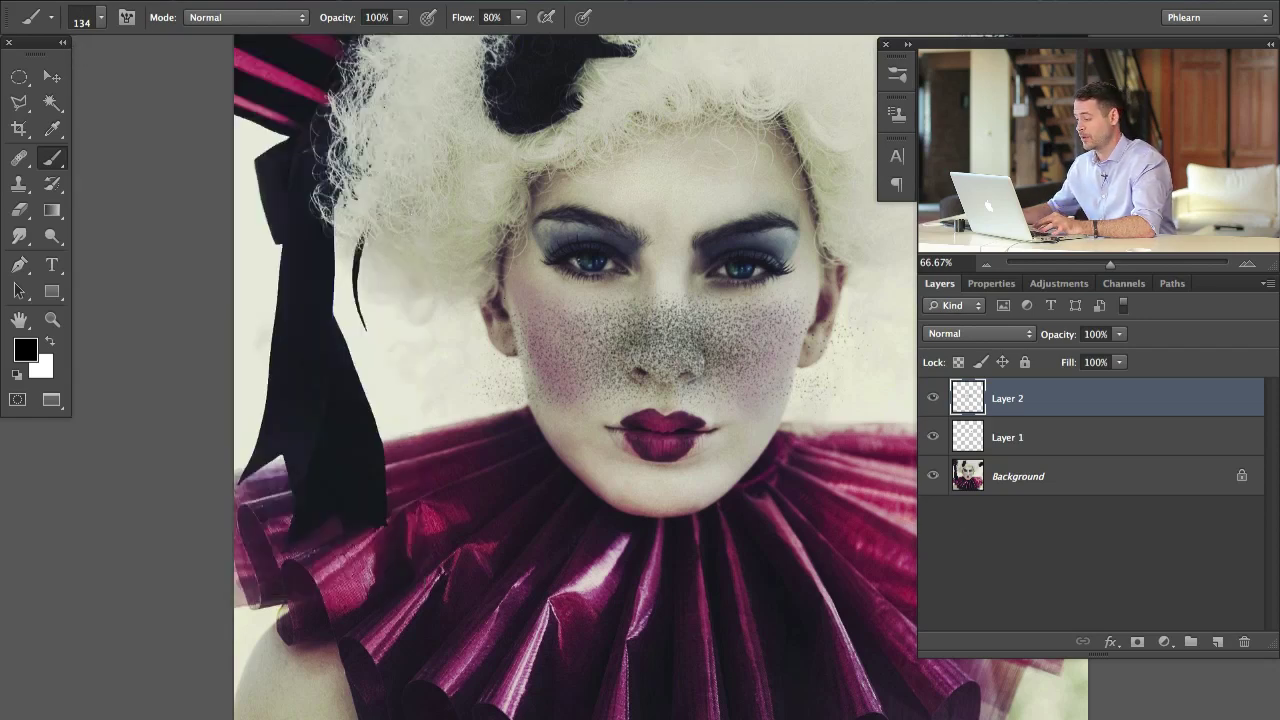
pyautogui.hscroll(5, 488, 372)
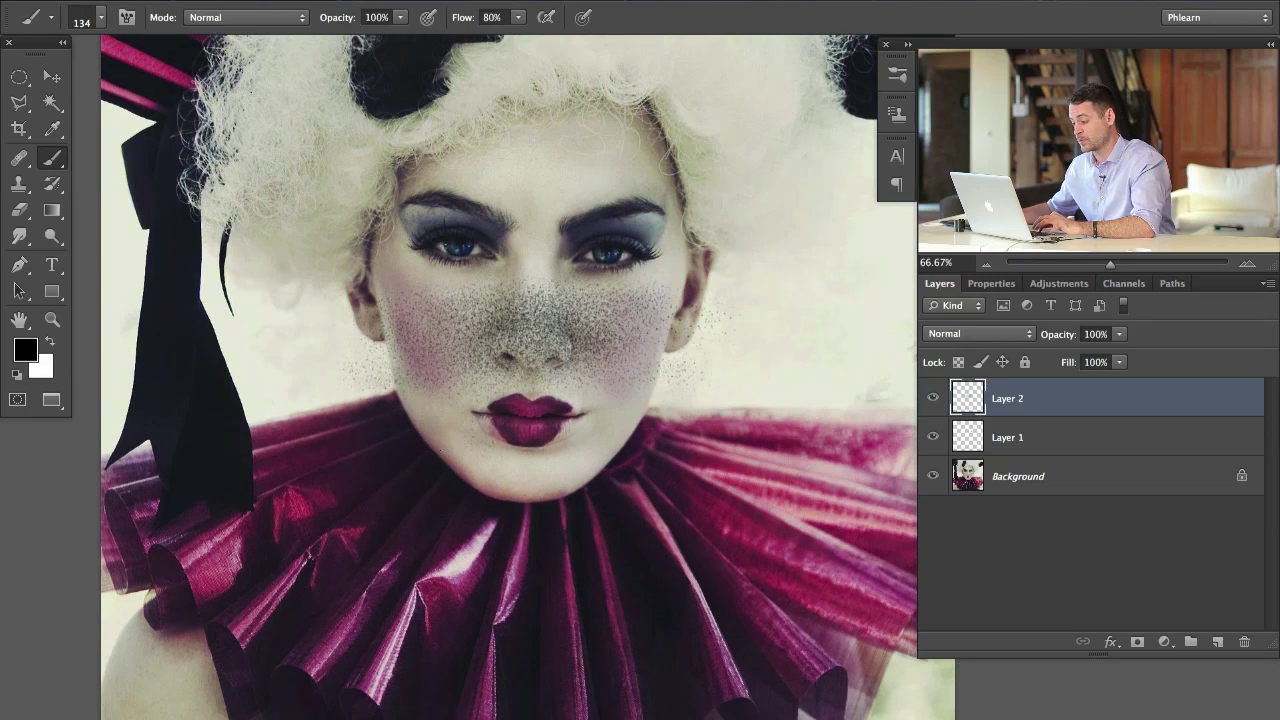
pyautogui.press('Delete')
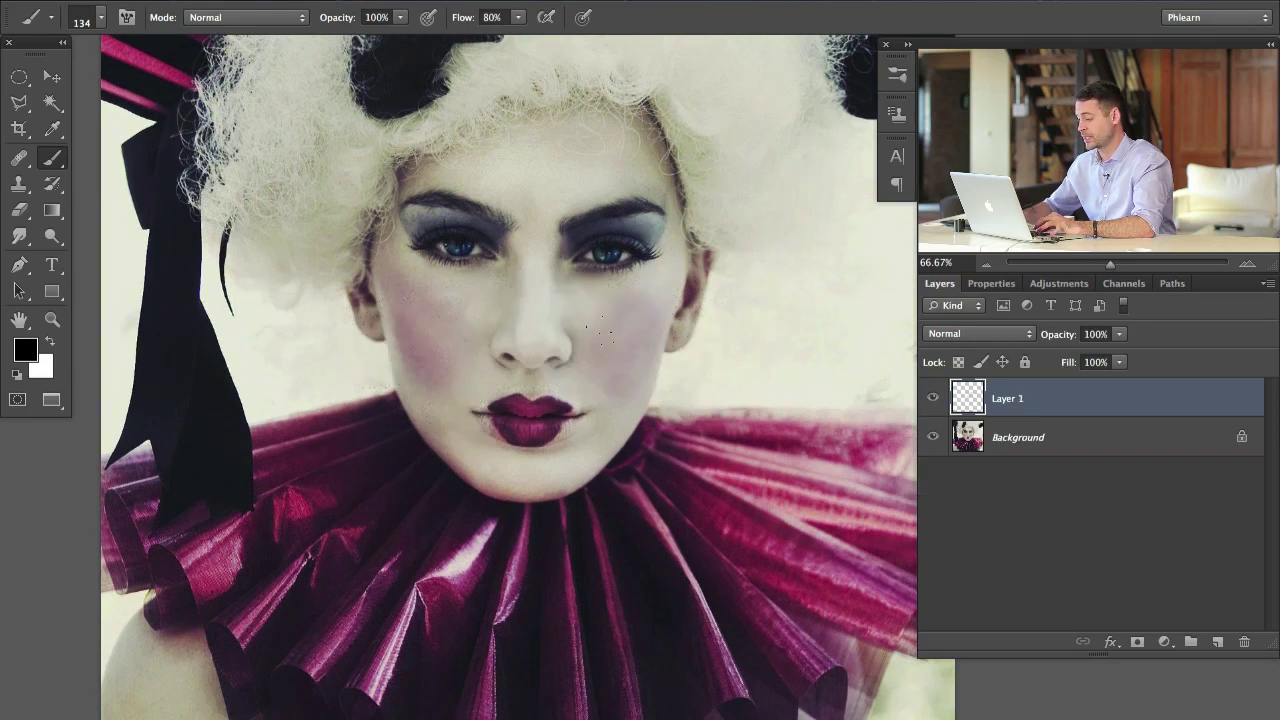
pyautogui.hotkey('ctrl', 'shift', 'alt', 'n')
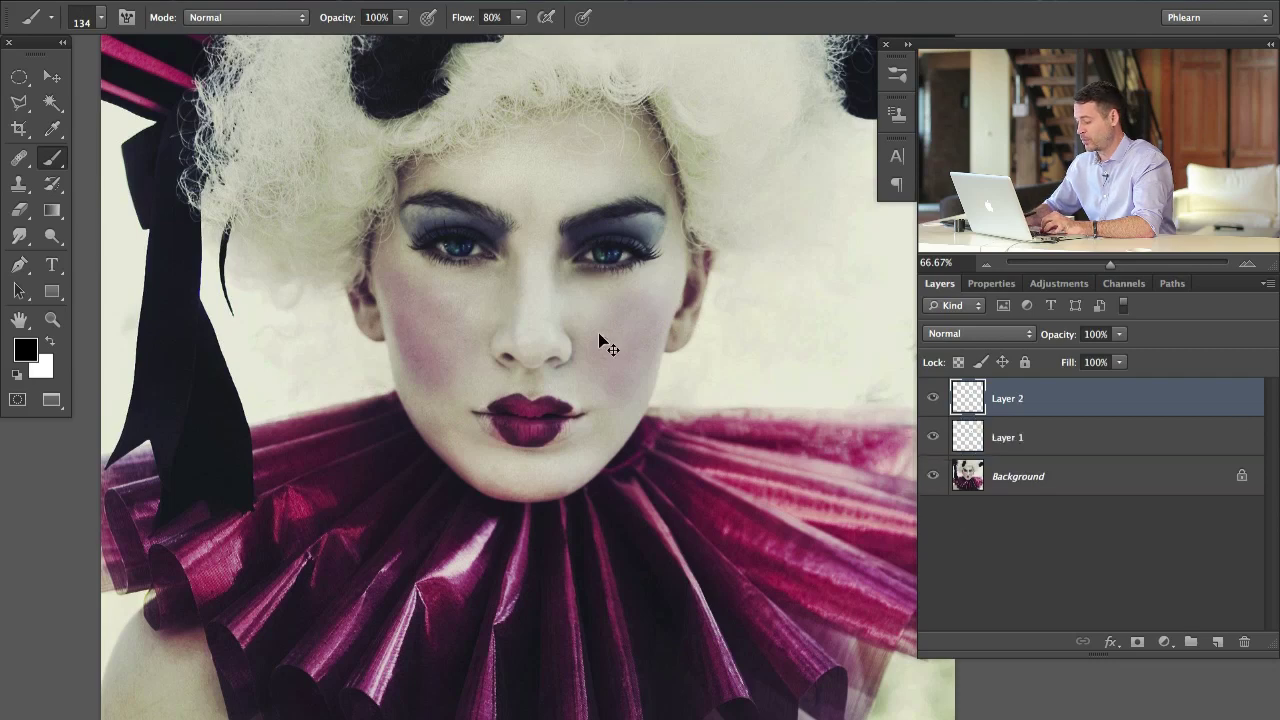
pyautogui.hotkey('ctrl', '+')
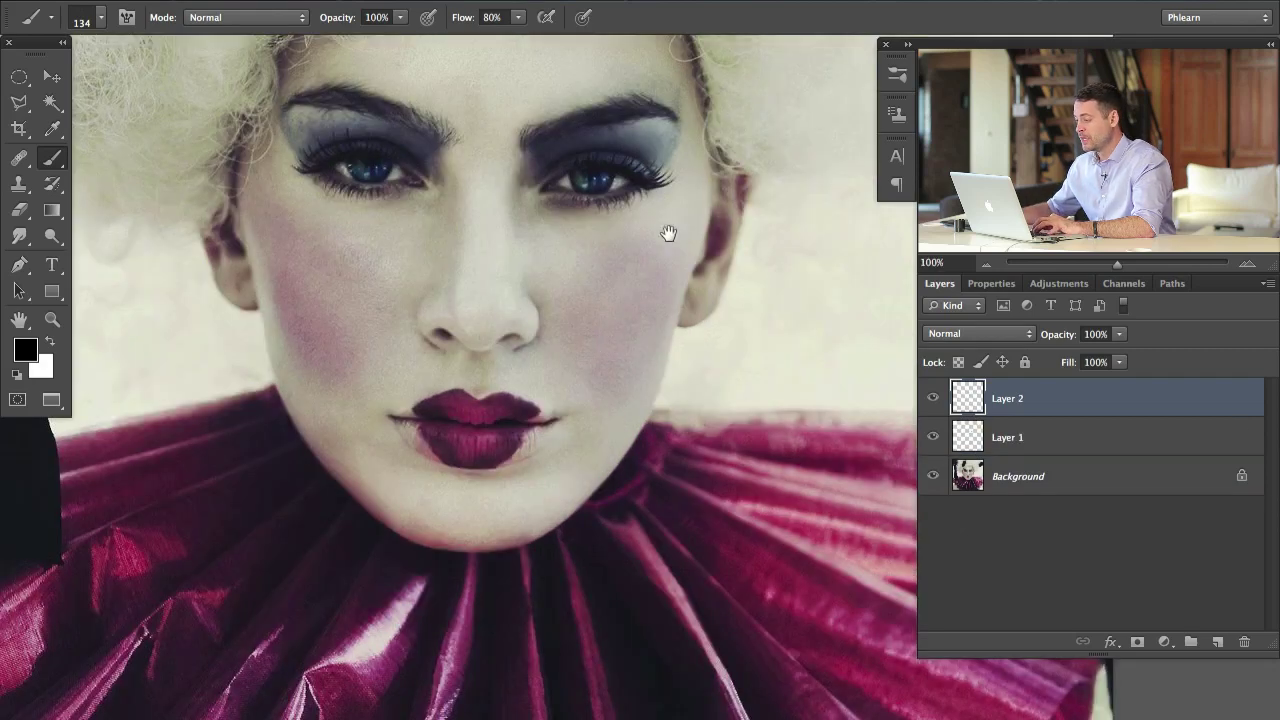
pyautogui.scroll(4, 630, 330)
pyautogui.click(932, 437)
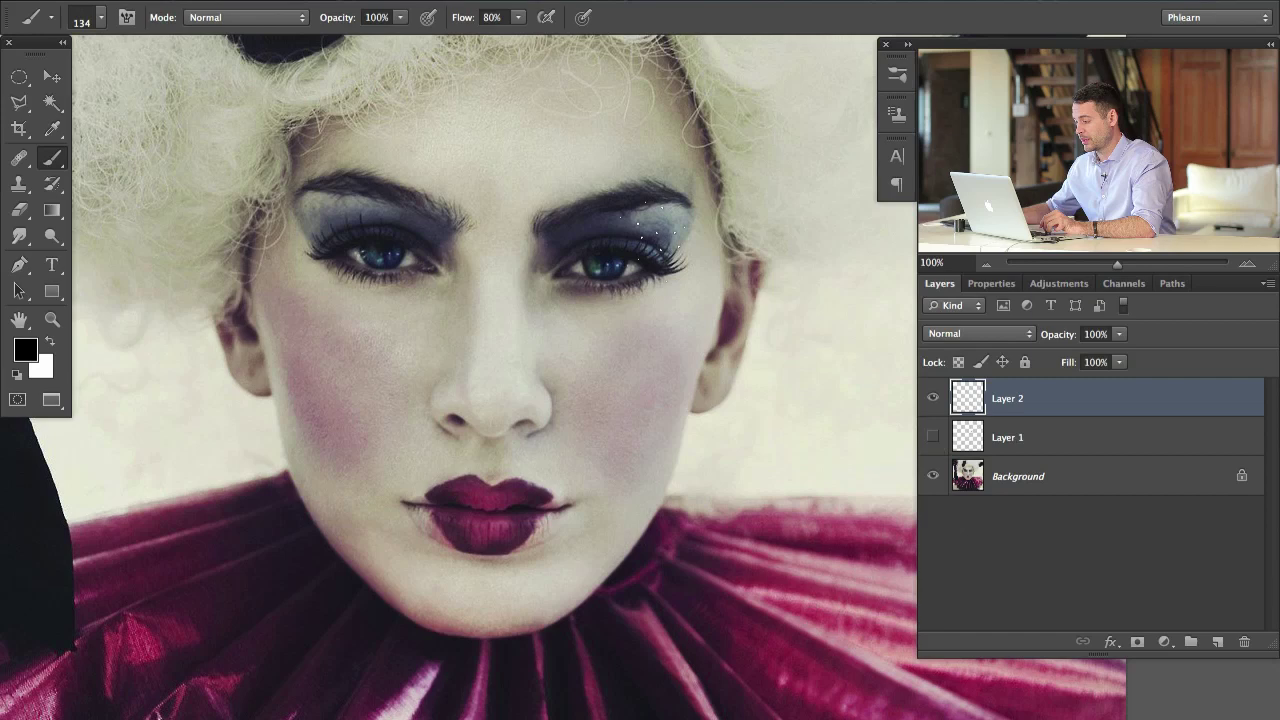
pyautogui.moveTo(668, 239); pyautogui.dragTo(634, 226)
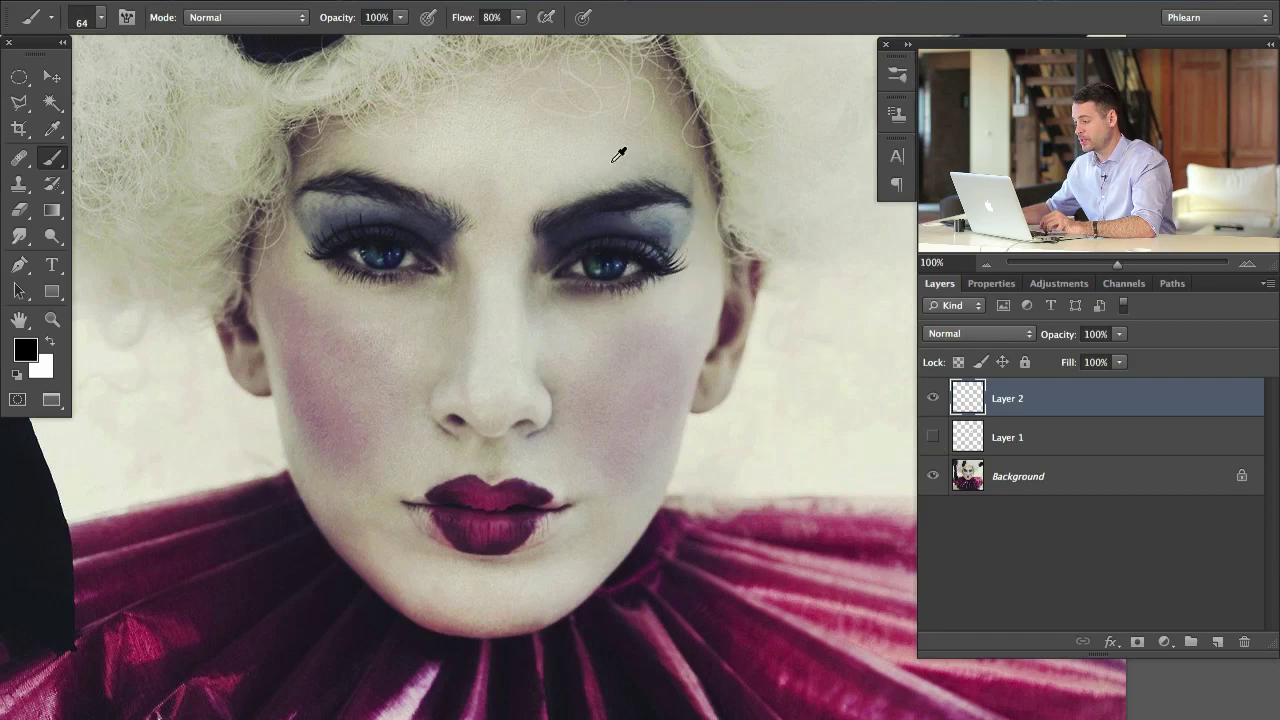
# Paint grey speckles on the right eyeshadow and outer corner, enlarging the brush to 80 then 90.
pyautogui.keyDown('alt'); pyautogui.click(625, 215); pyautogui.keyUp('alt')
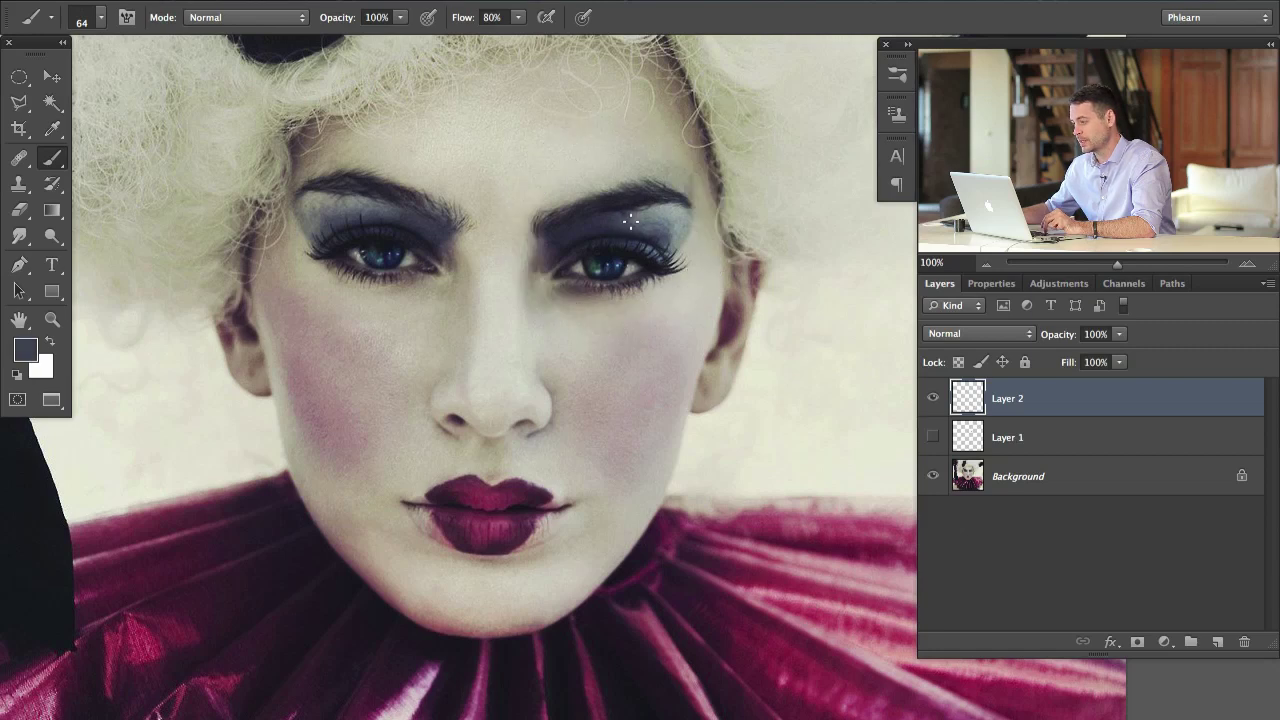
pyautogui.press(']')
pyautogui.press(']')
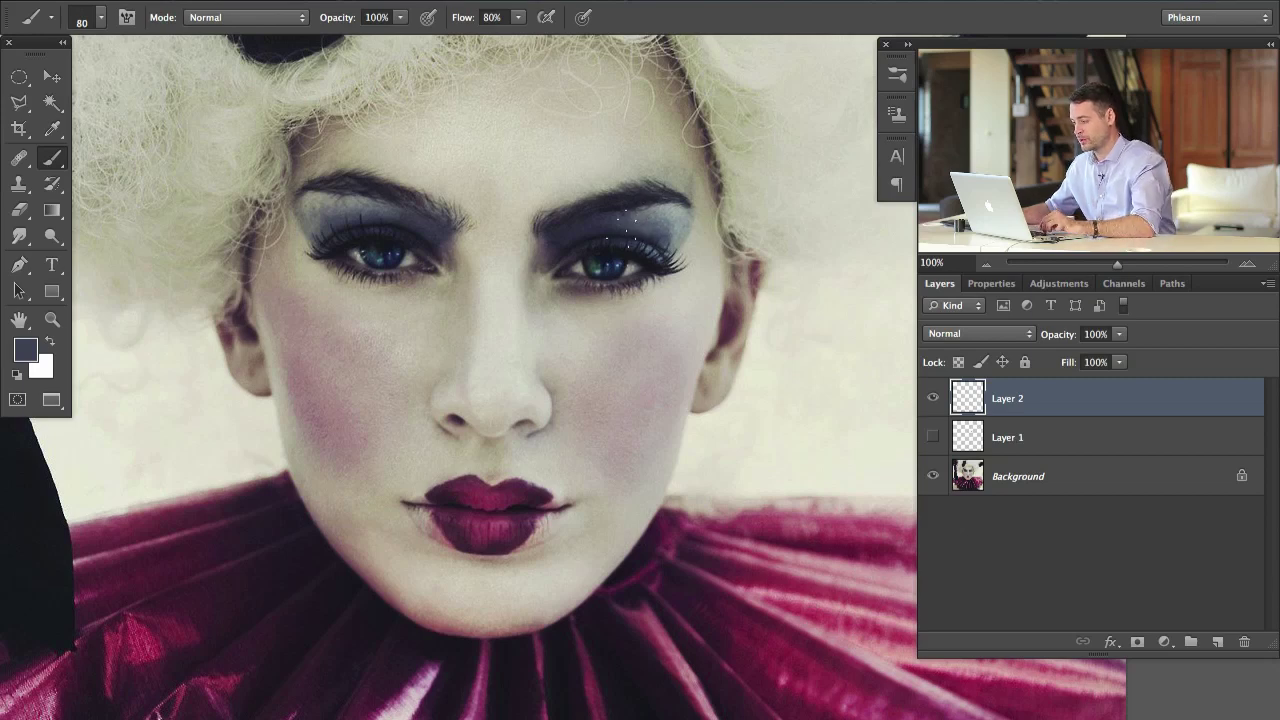
pyautogui.click(609, 223)
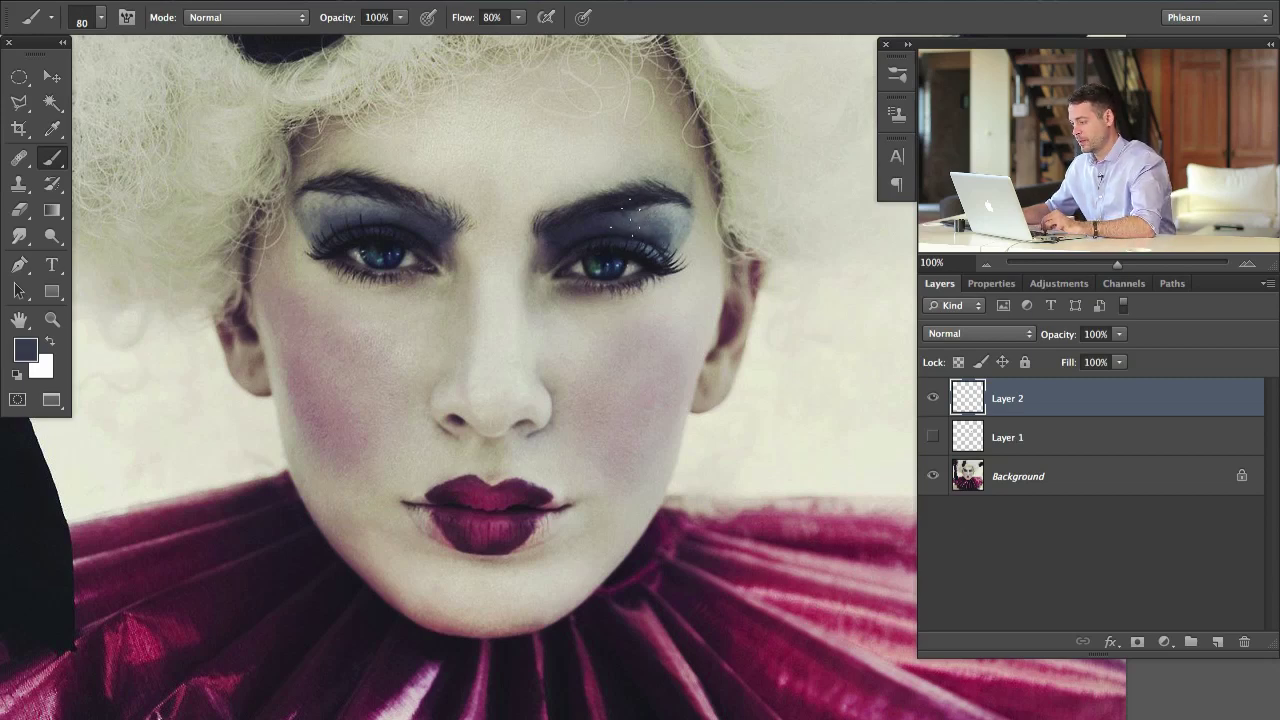
pyautogui.keyDown('alt'); pyautogui.click(675, 214); pyautogui.keyUp('alt')
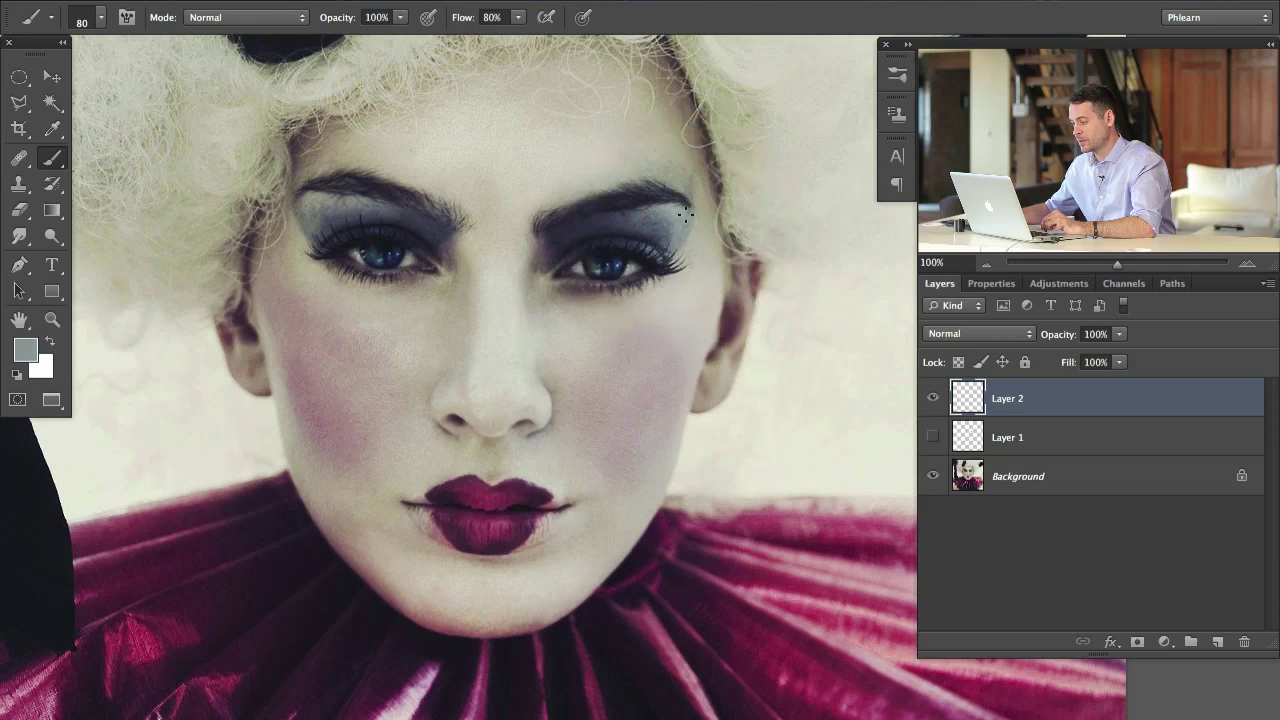
pyautogui.click(690, 266)
pyautogui.keyDown('alt'); pyautogui.click(681, 220); pyautogui.keyUp('alt')
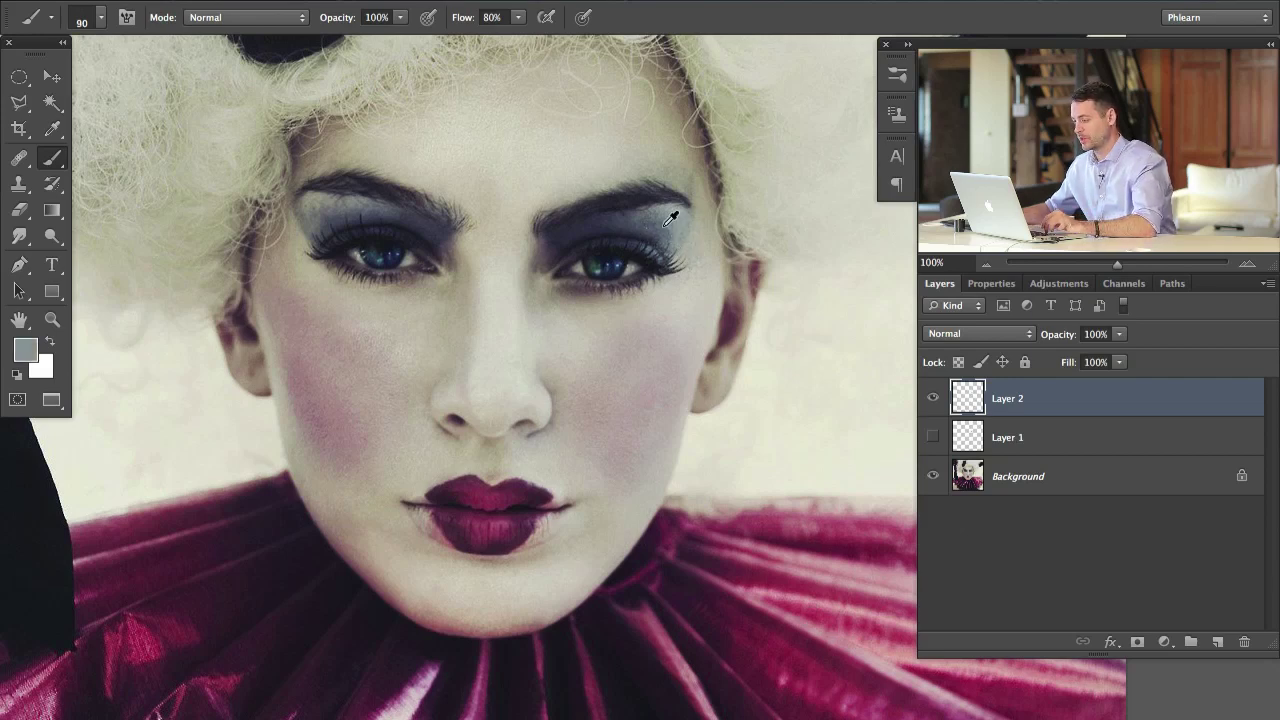
pyautogui.press(']')
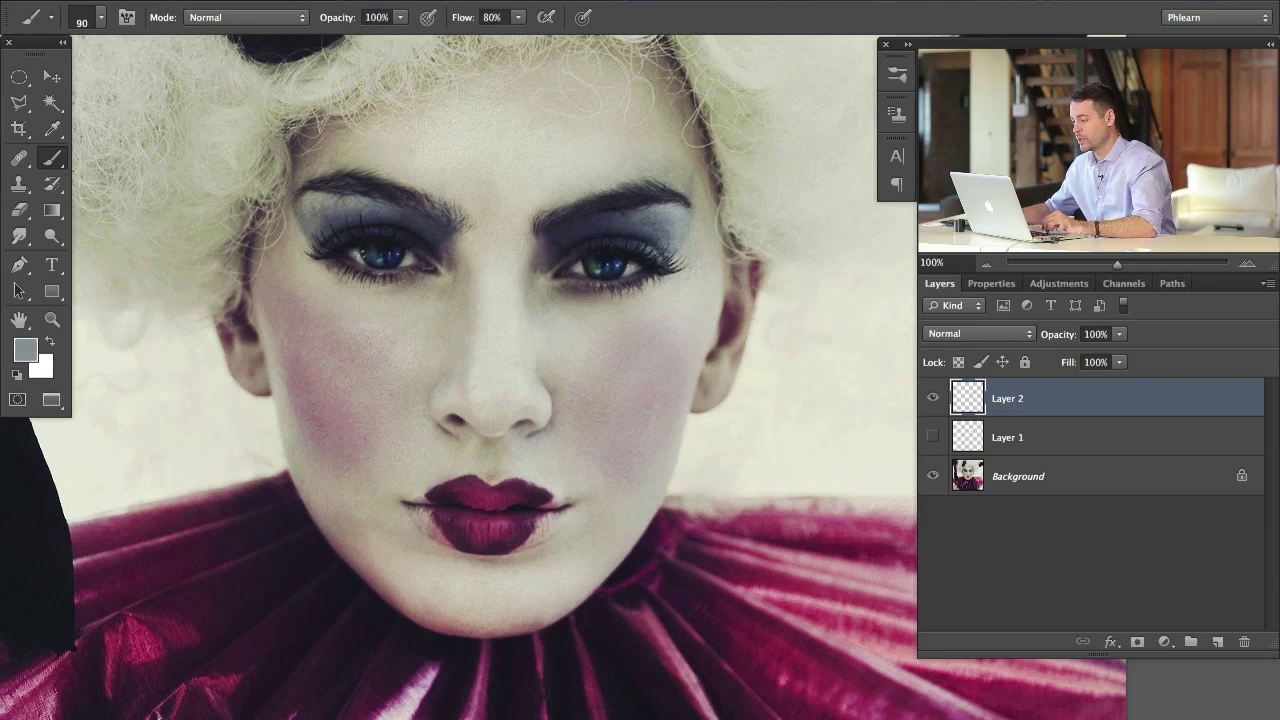
# Sample navy, grey-blue and beige-grey tones from the right eyeshadow and reduce the brush to 70.
pyautogui.keyDown('alt'); pyautogui.click(637, 219); pyautogui.keyUp('alt')
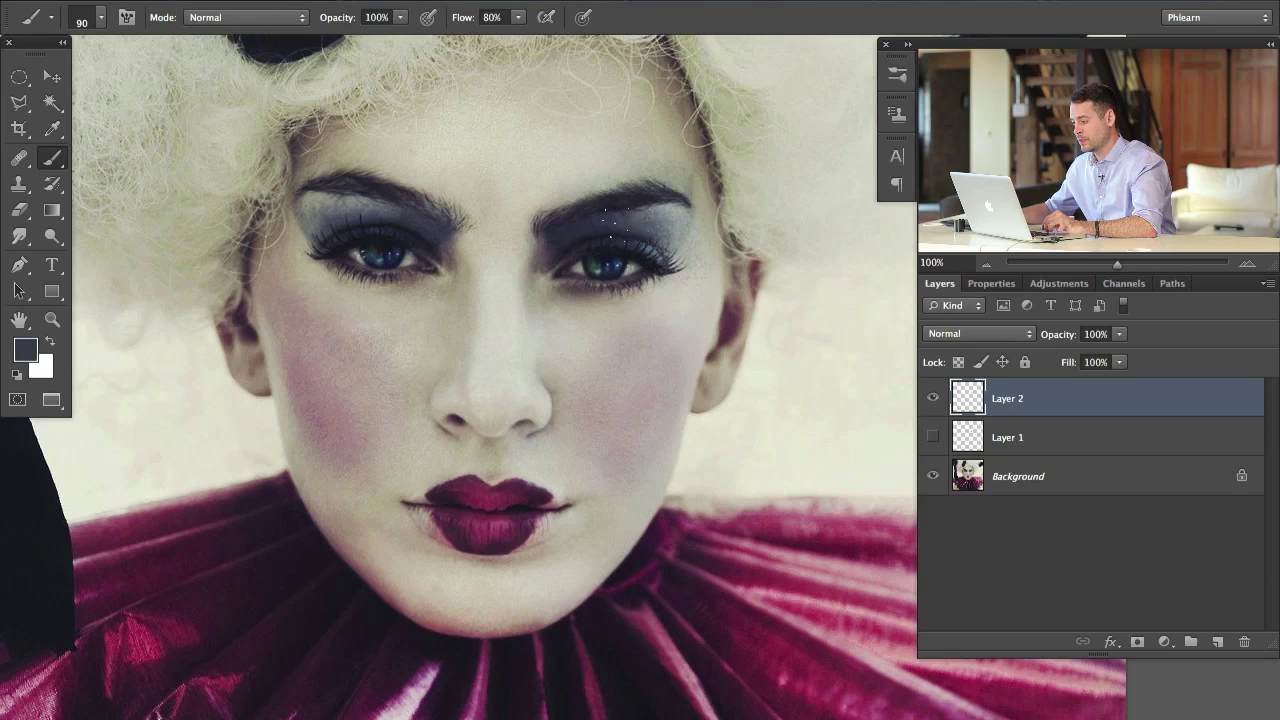
pyautogui.keyDown('alt'); pyautogui.click(680, 220); pyautogui.keyUp('alt')
pyautogui.keyDown('alt'); pyautogui.click(703, 239); pyautogui.keyUp('alt')
pyautogui.keyDown('alt'); pyautogui.click(686, 218); pyautogui.keyUp('alt')
pyautogui.keyDown('alt'); pyautogui.click(648, 220); pyautogui.keyUp('alt')
pyautogui.press('[')
pyautogui.press('[')
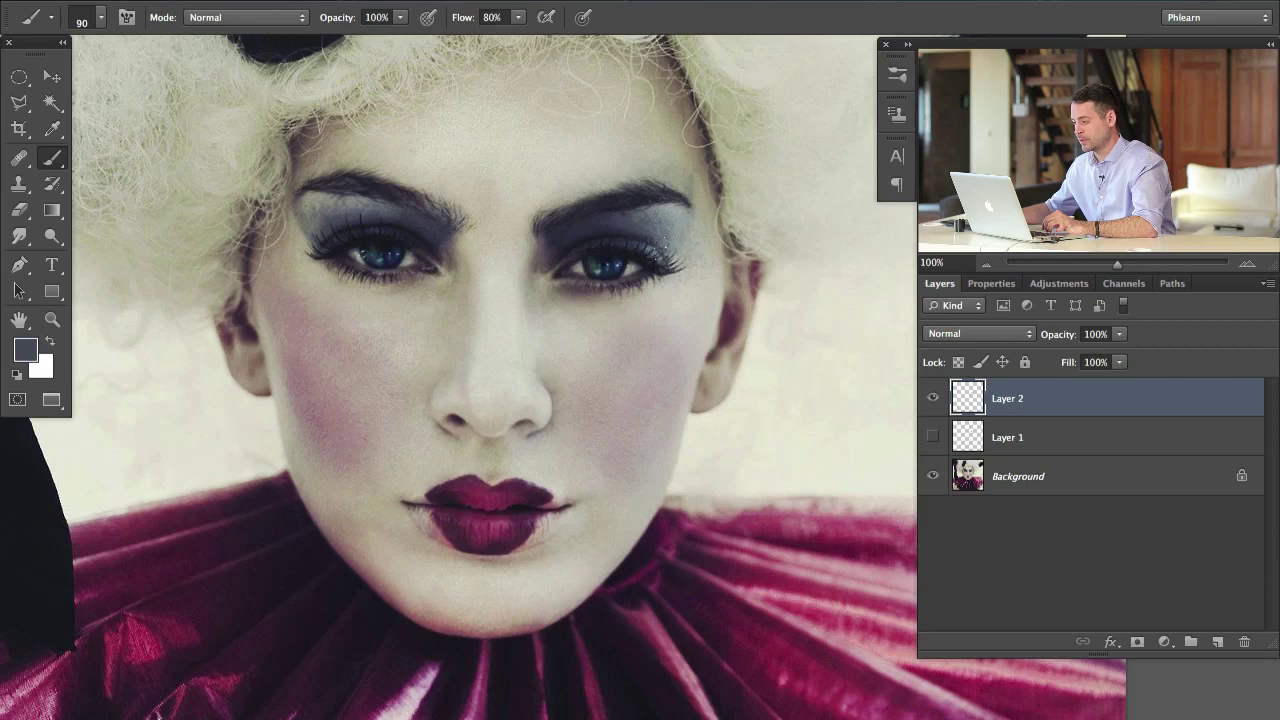
pyautogui.rightClick(648, 227)
pyautogui.press('Escape')
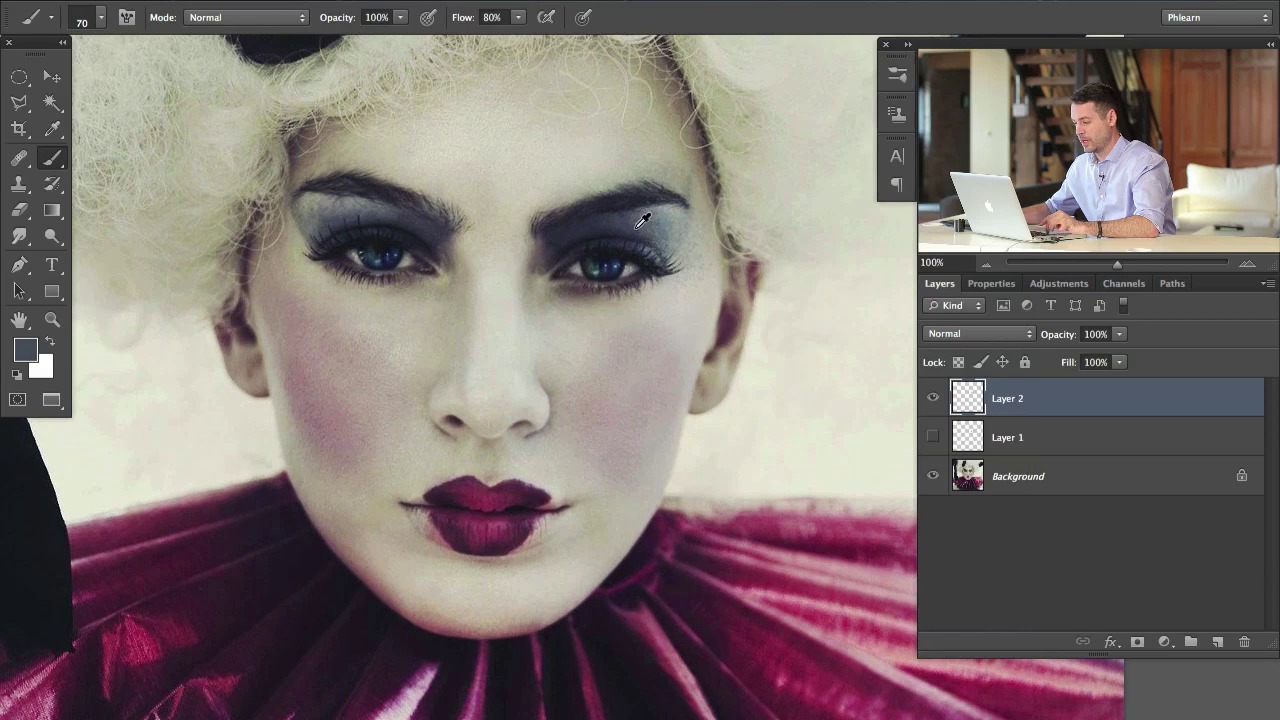
# Resample lighter and darker blue-grey tones across the right eyeshadow's edges.
pyautogui.keyDown('alt'); pyautogui.click(642, 220); pyautogui.keyUp('alt')
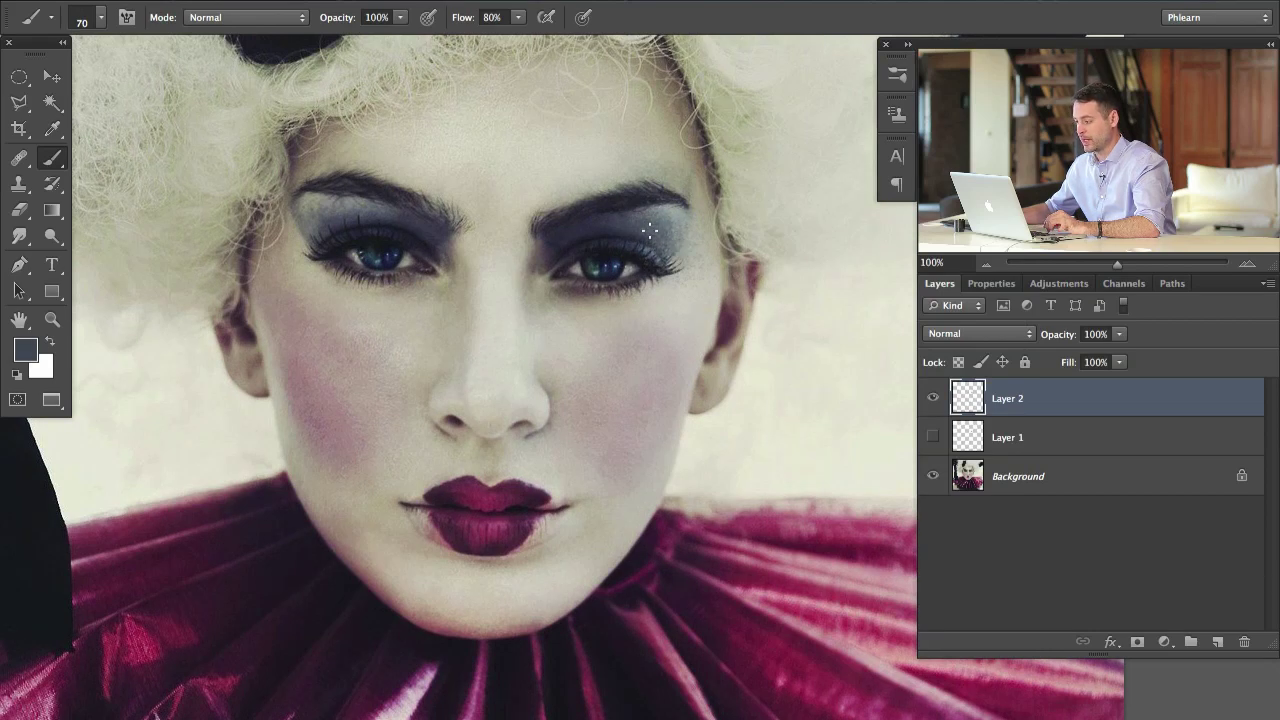
pyautogui.keyDown('alt'); pyautogui.click(684, 213); pyautogui.keyUp('alt')
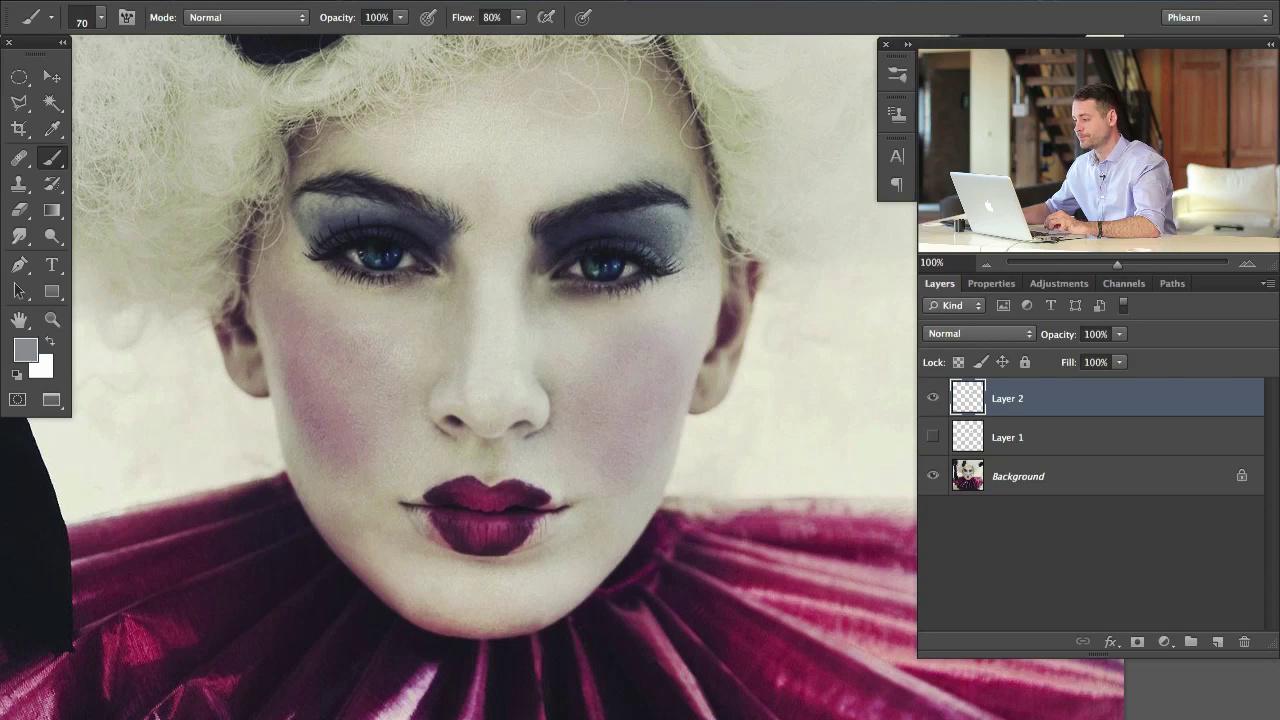
pyautogui.keyDown('alt'); pyautogui.click(679, 226); pyautogui.keyUp('alt')
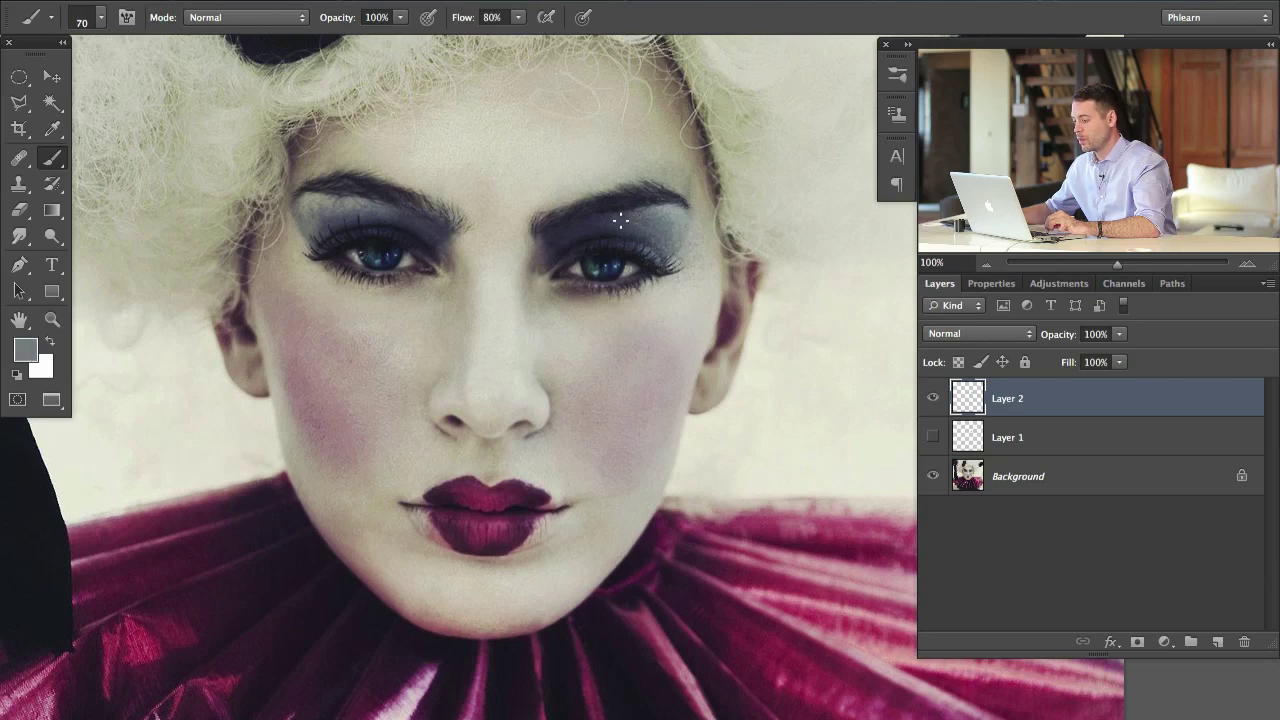
pyautogui.keyDown('alt'); pyautogui.click(635, 228); pyautogui.keyUp('alt')
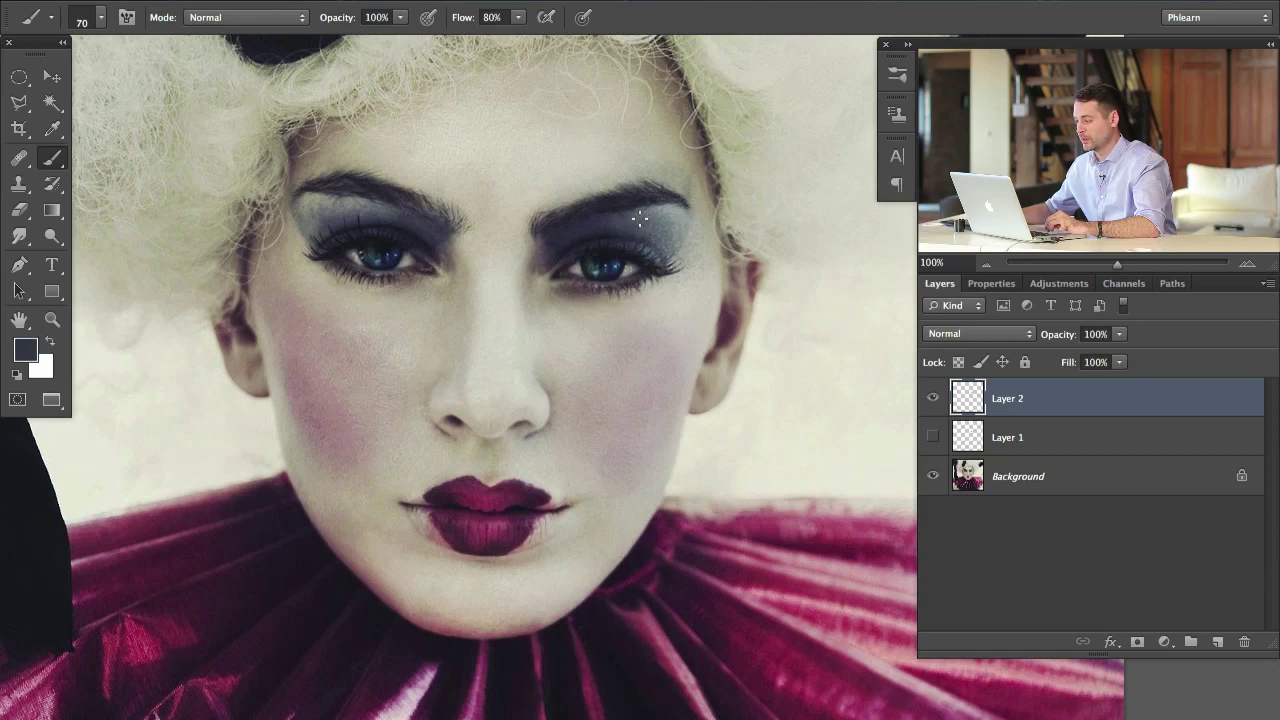
pyautogui.keyDown('alt'); pyautogui.click(686, 214); pyautogui.keyUp('alt')
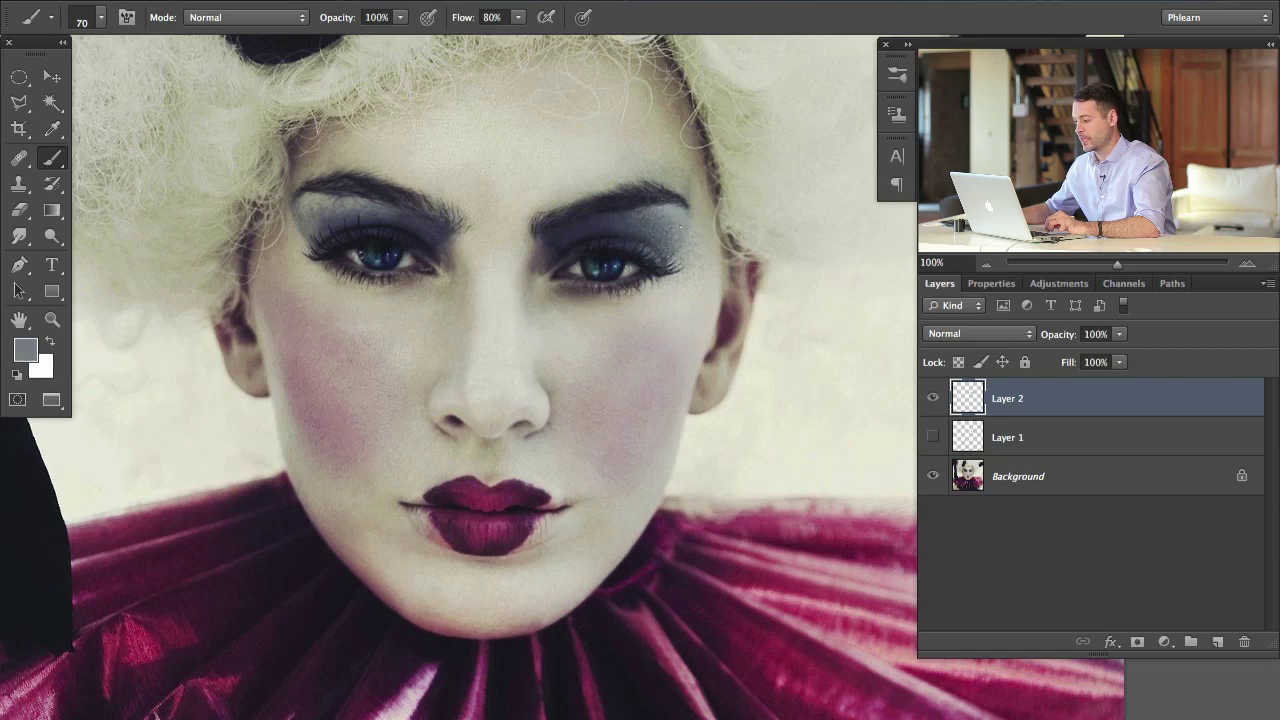
pyautogui.keyDown('alt'); pyautogui.click(690, 236); pyautogui.keyUp('alt')
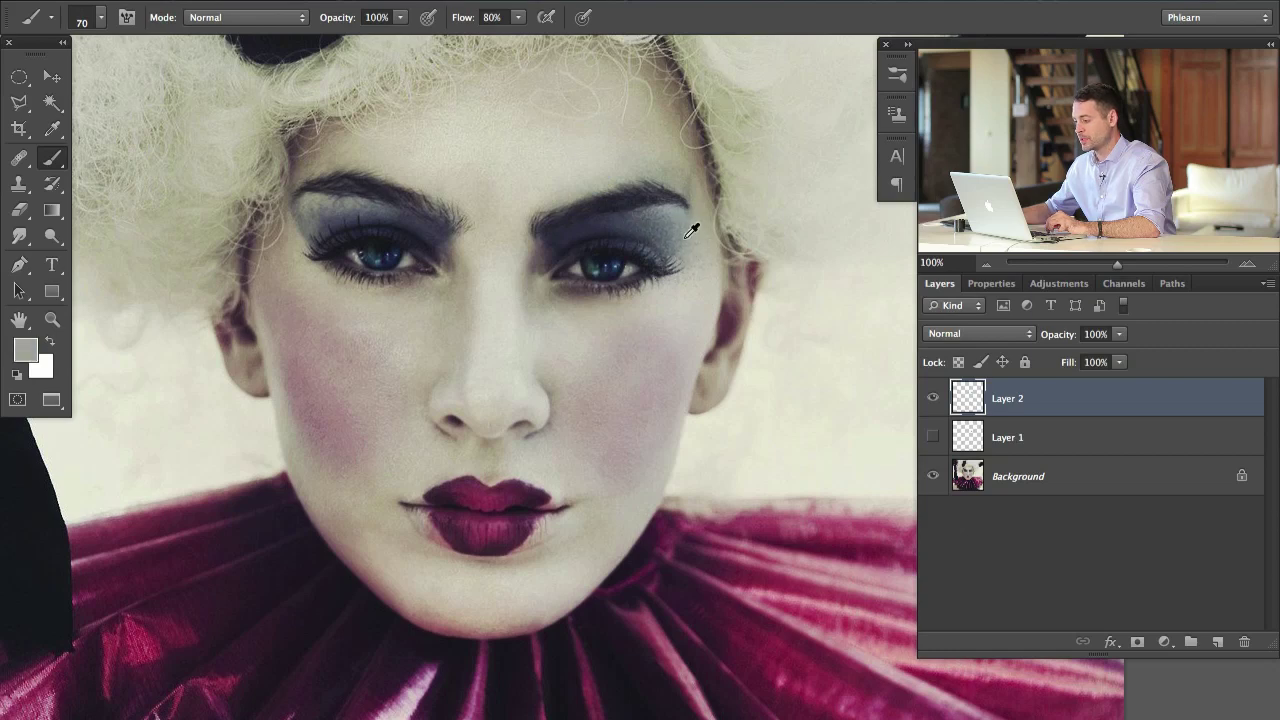
pyautogui.keyDown('alt'); pyautogui.click(694, 224); pyautogui.keyUp('alt')
pyautogui.keyDown('alt'); pyautogui.click(674, 203); pyautogui.keyUp('alt')
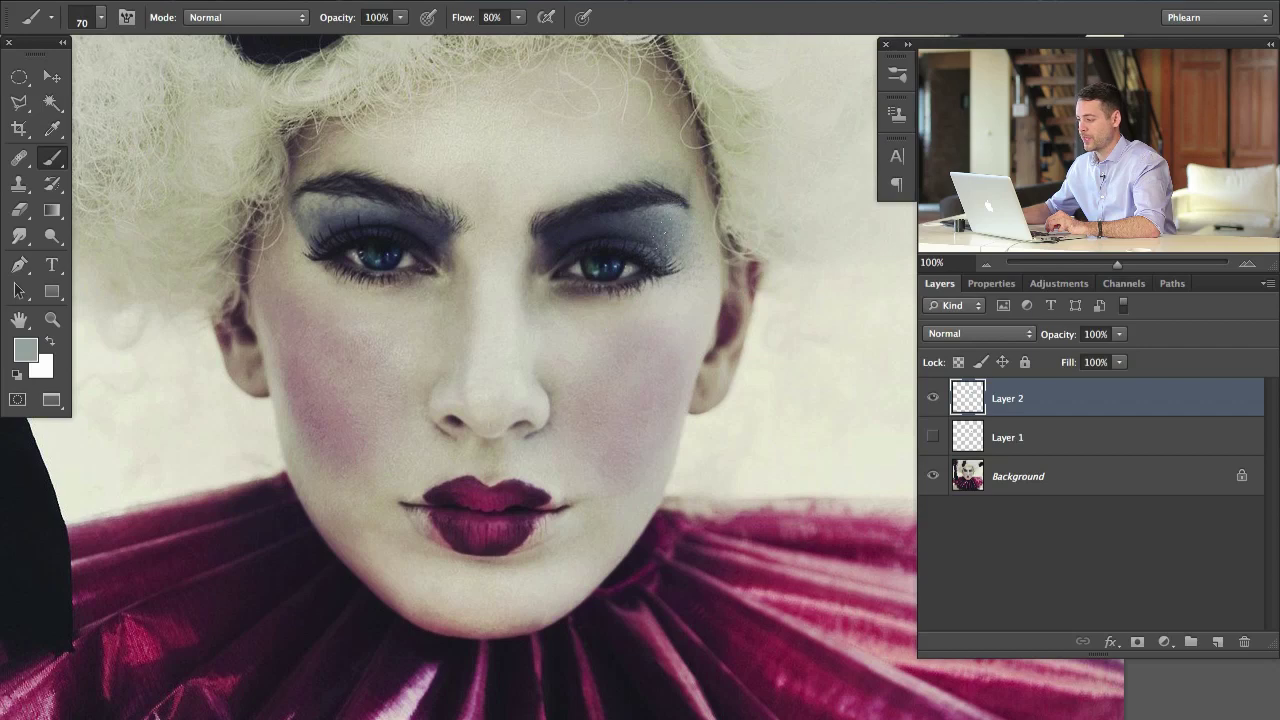
pyautogui.keyDown('alt'); pyautogui.click(597, 232); pyautogui.keyUp('alt')
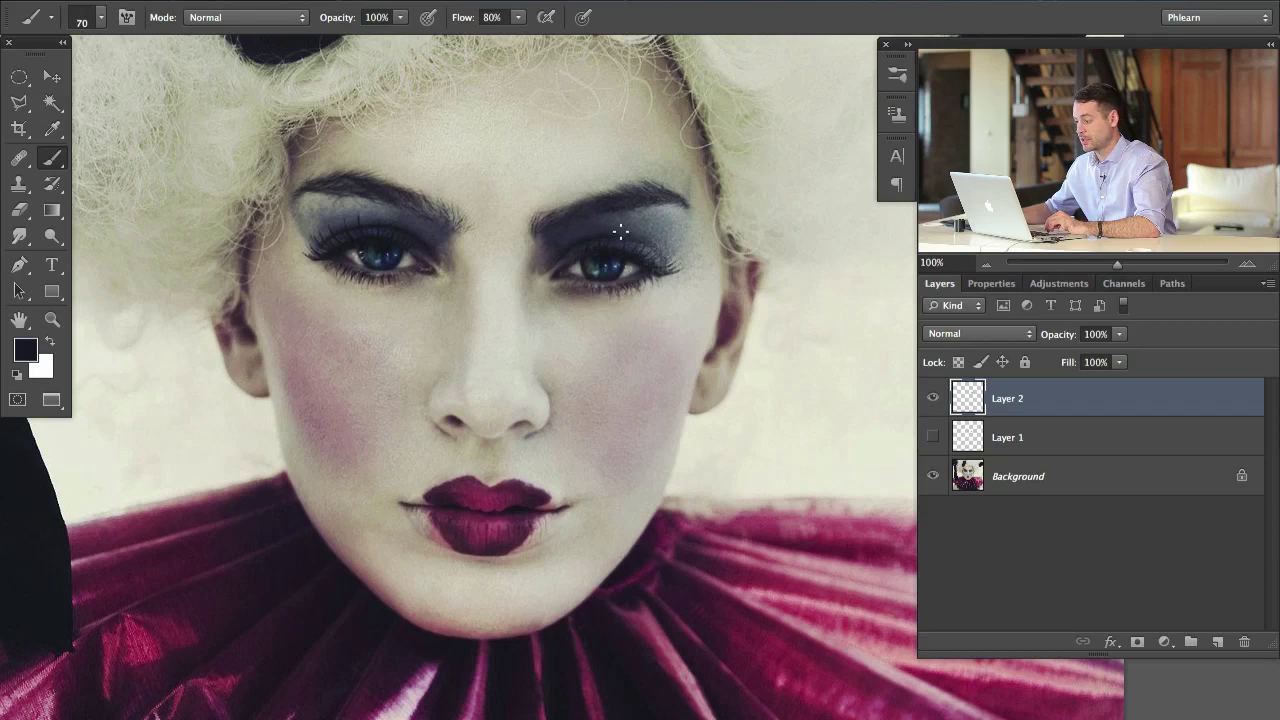
pyautogui.keyDown('alt'); pyautogui.click(606, 240); pyautogui.keyUp('alt')
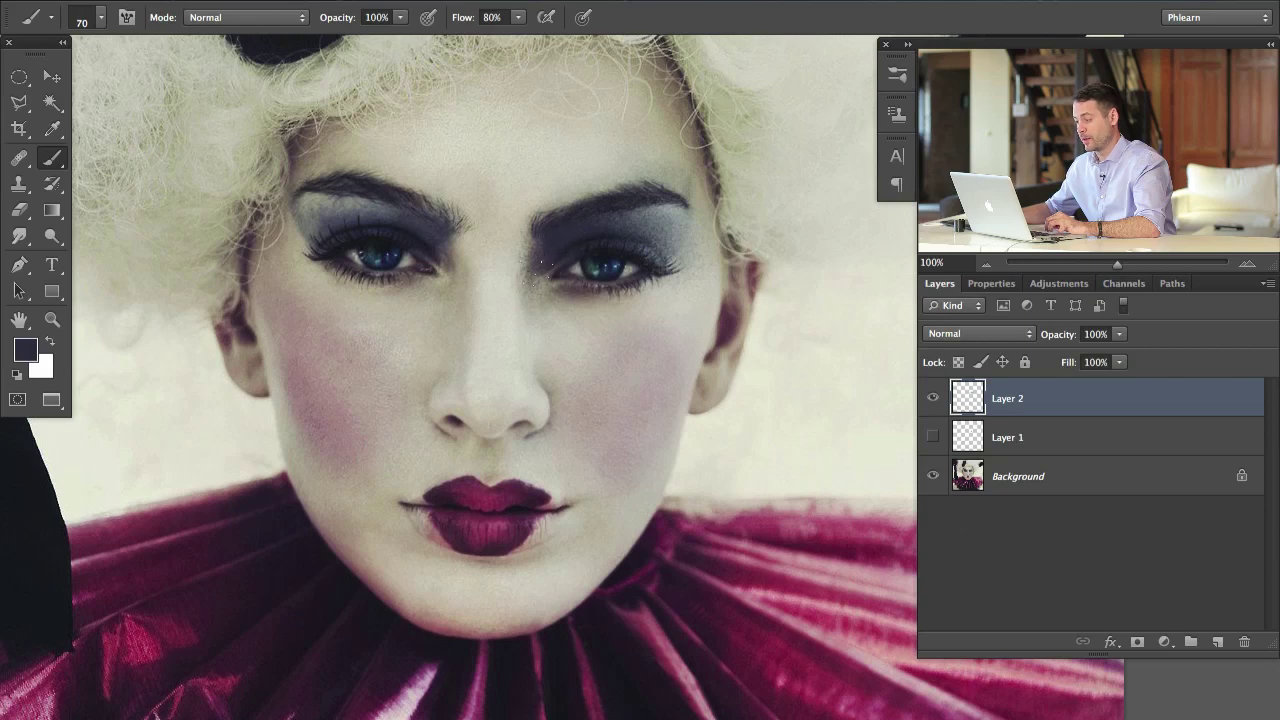
# Sample skin and dark blue-grey tones between the eyes and on the left eyeshadow.
pyautogui.keyDown('alt'); pyautogui.click(520, 248); pyautogui.keyUp('alt')
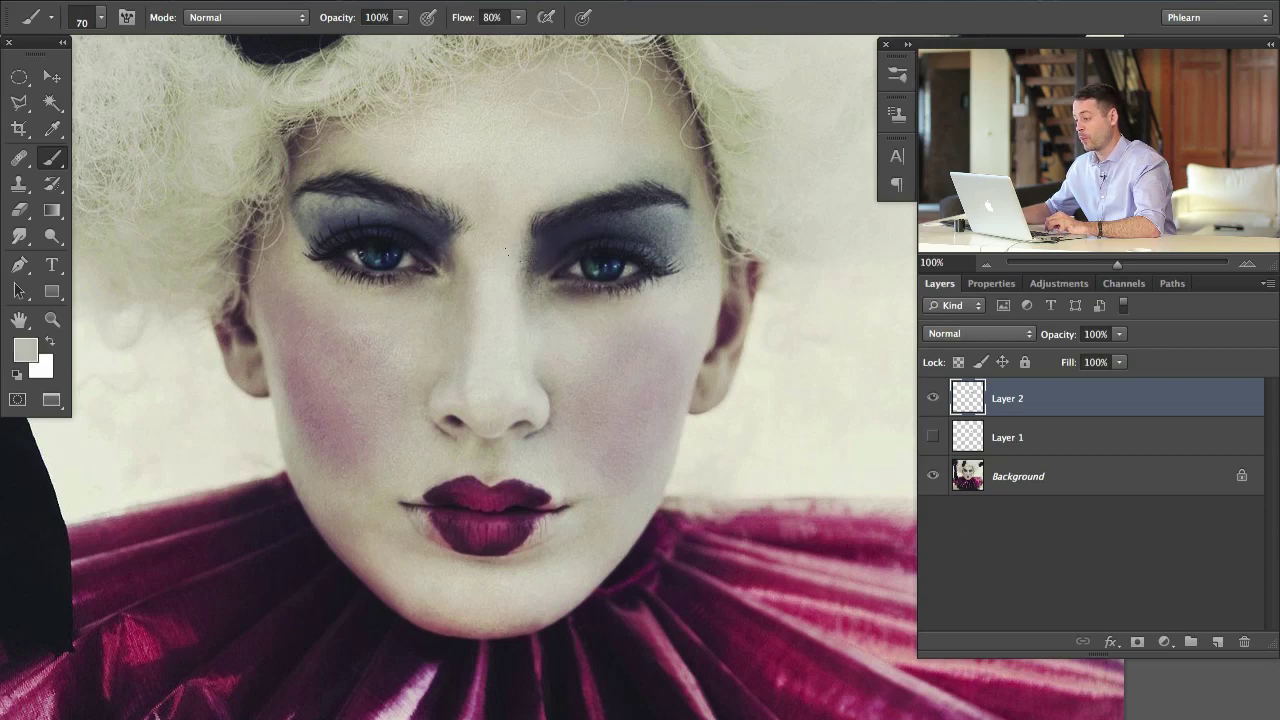
pyautogui.keyDown('alt'); pyautogui.click(455, 224); pyautogui.keyUp('alt')
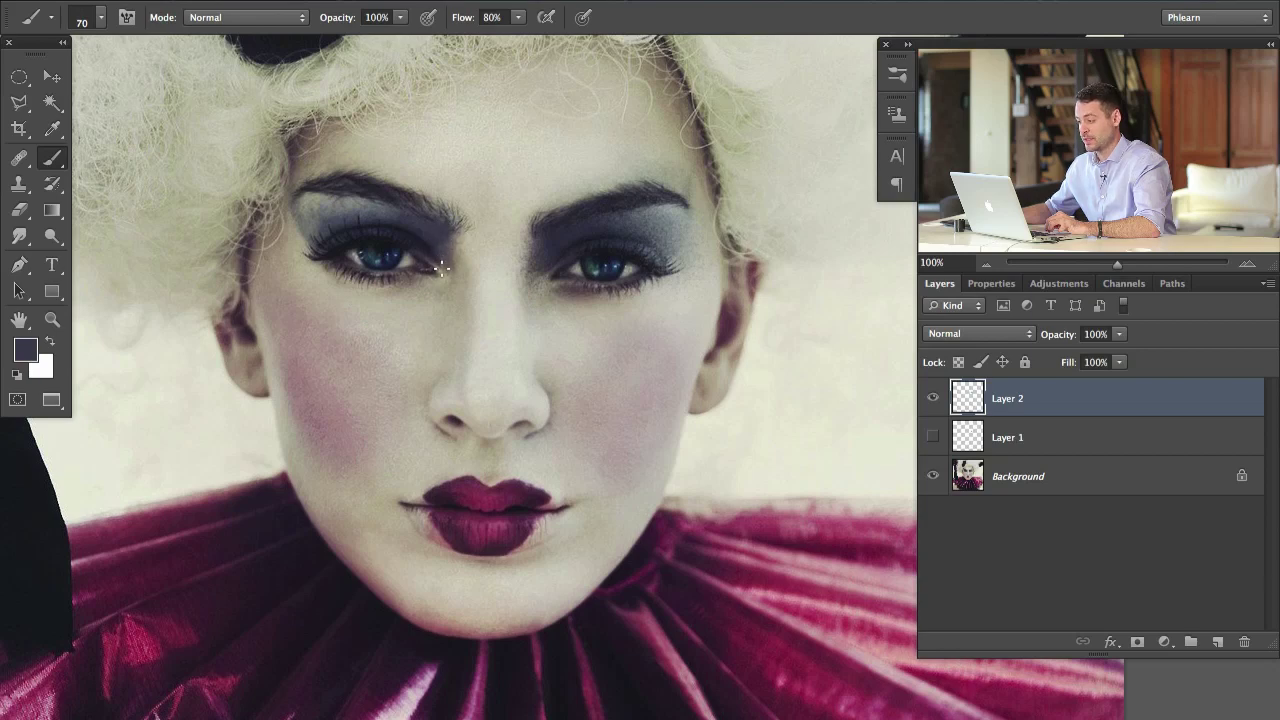
pyautogui.keyDown('alt'); pyautogui.click(490, 246); pyautogui.keyUp('alt')
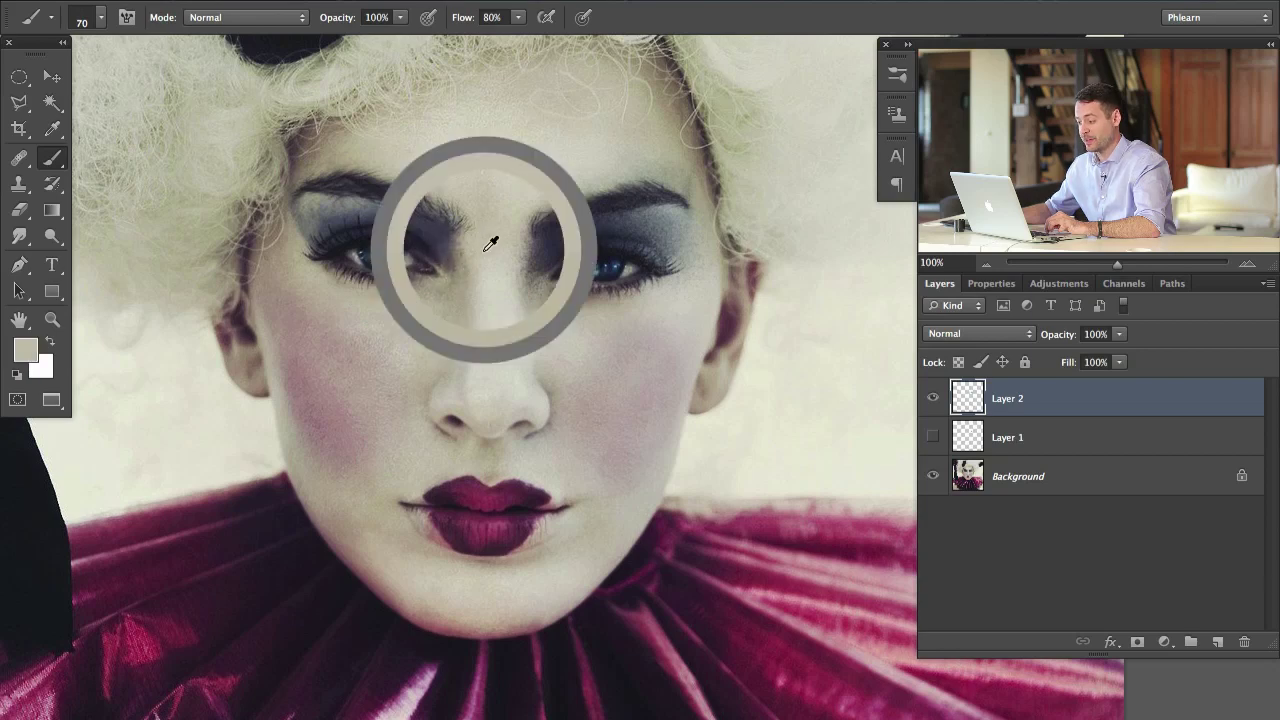
pyautogui.keyDown('alt'); pyautogui.click(446, 237); pyautogui.keyUp('alt')
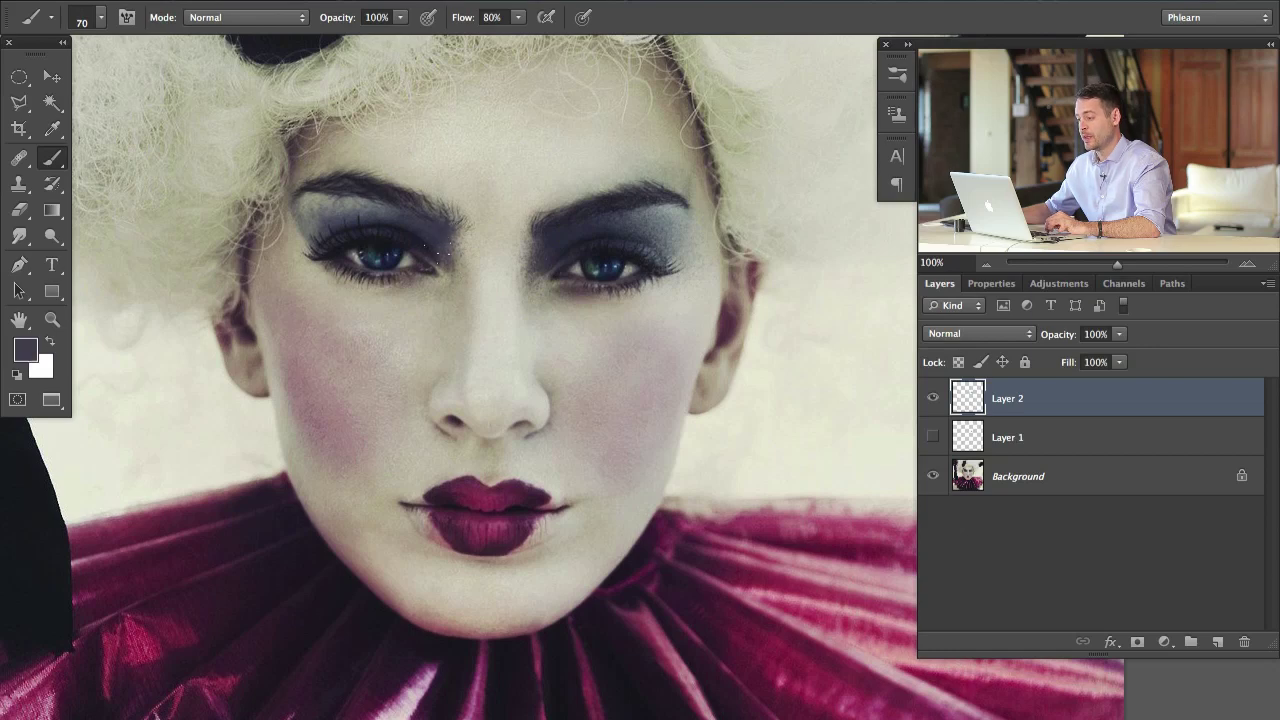
pyautogui.keyDown('alt'); pyautogui.click(402, 205); pyautogui.keyUp('alt')
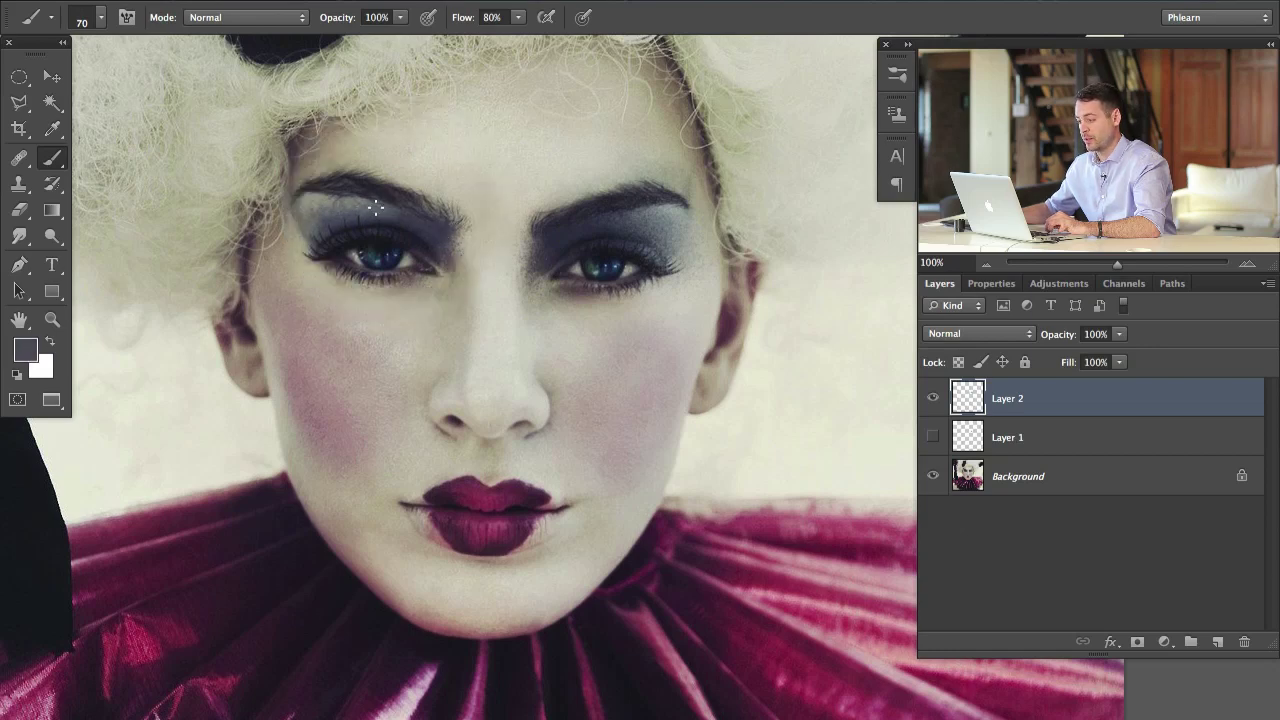
pyautogui.keyDown('alt'); pyautogui.click(372, 210); pyautogui.keyUp('alt')
# Sample grey and beige-grey tones around the left eye's eyeshadow, ending on a pale grey-green.
pyautogui.keyDown('alt'); pyautogui.click(308, 226); pyautogui.keyUp('alt')
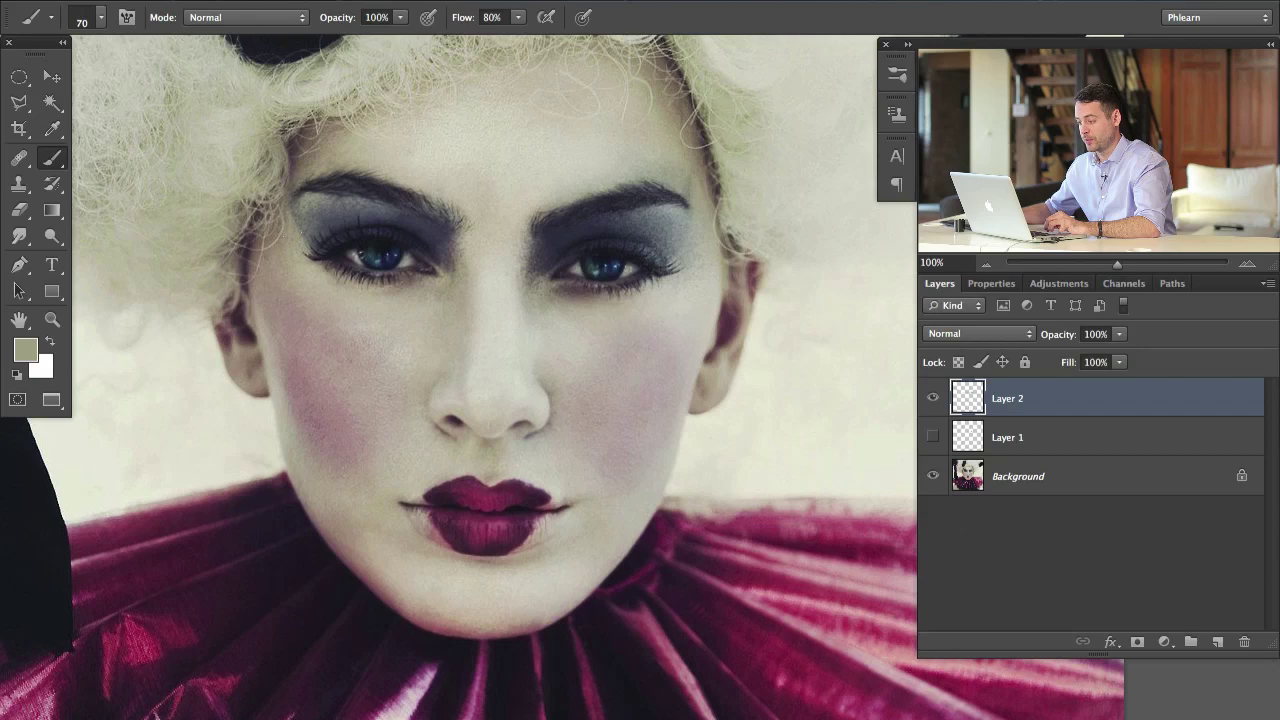
pyautogui.keyDown('alt'); pyautogui.click(310, 225); pyautogui.keyUp('alt')
pyautogui.keyDown('alt'); pyautogui.click(291, 195); pyautogui.keyUp('alt')
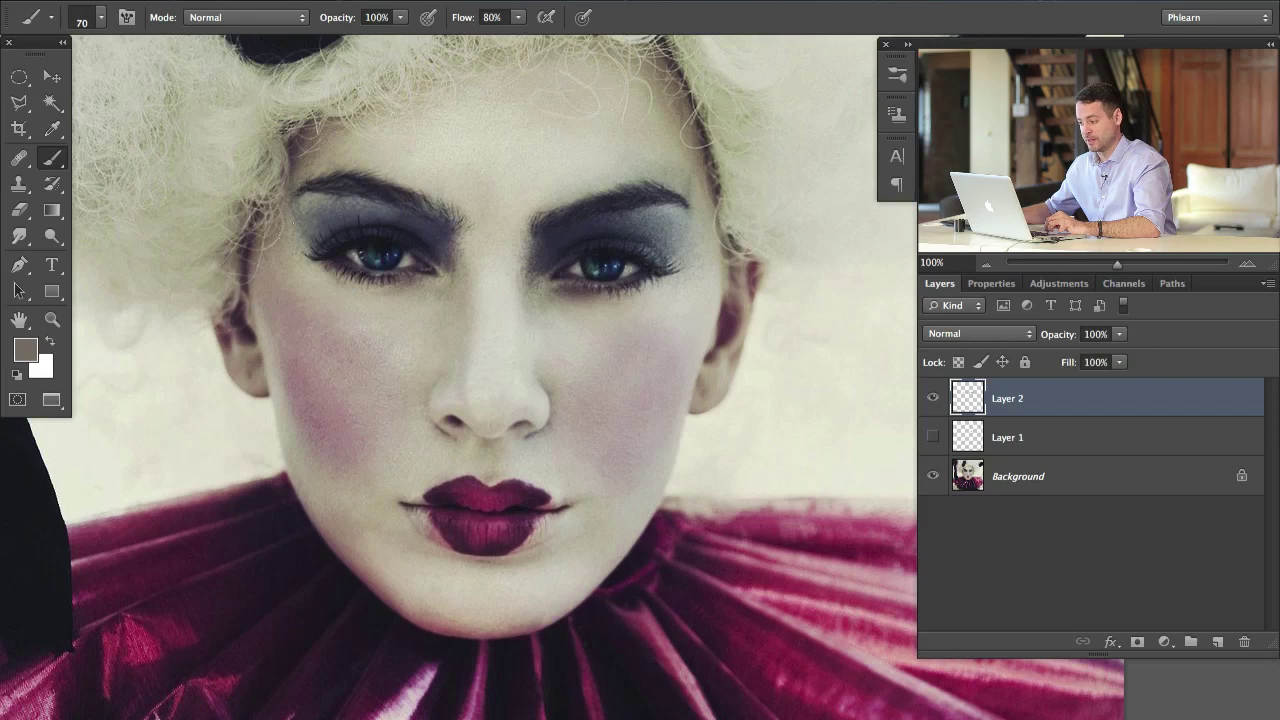
pyautogui.keyDown('alt'); pyautogui.click(294, 240); pyautogui.keyUp('alt')
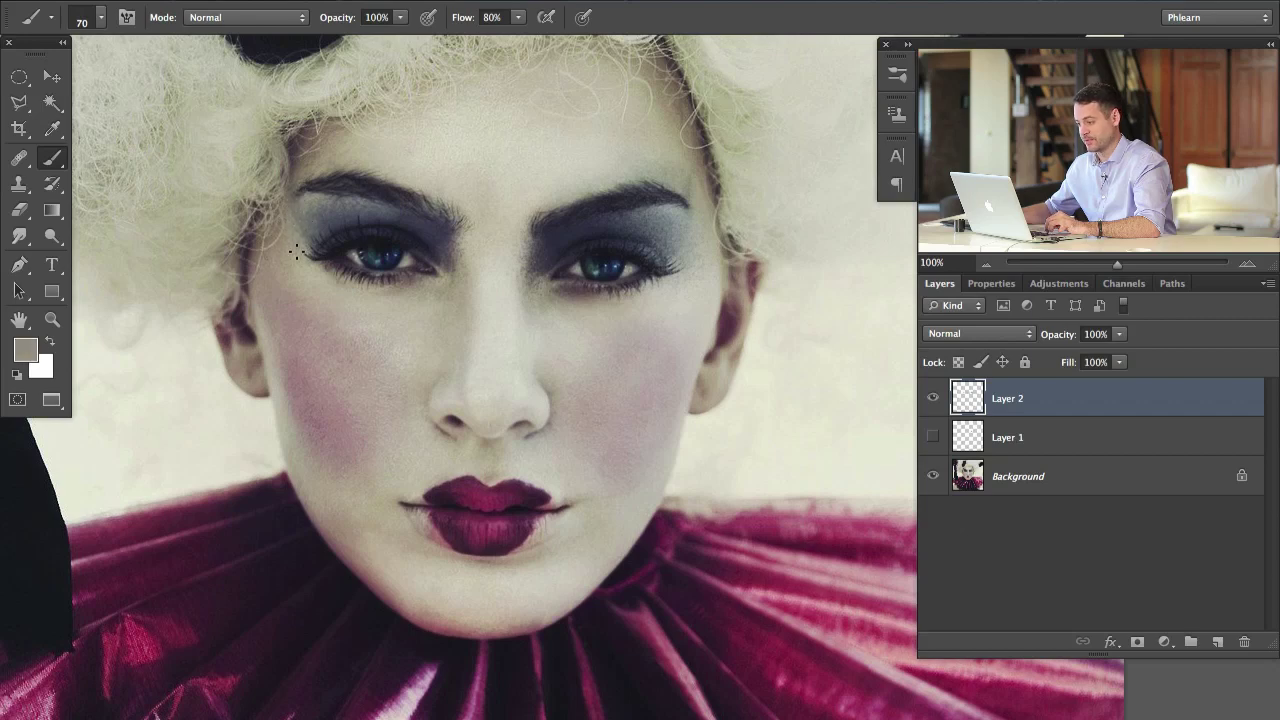
pyautogui.keyDown('alt'); pyautogui.click(322, 226); pyautogui.keyUp('alt')
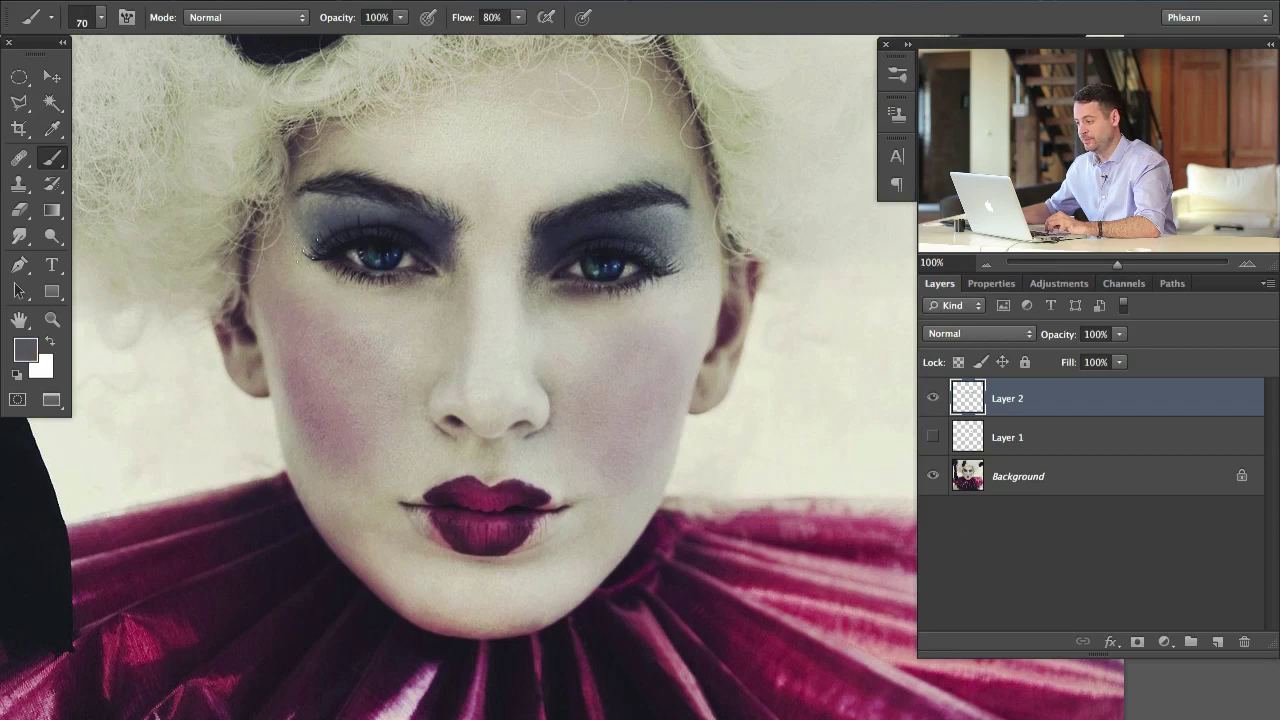
pyautogui.keyDown('alt'); pyautogui.click(311, 235); pyautogui.keyUp('alt')
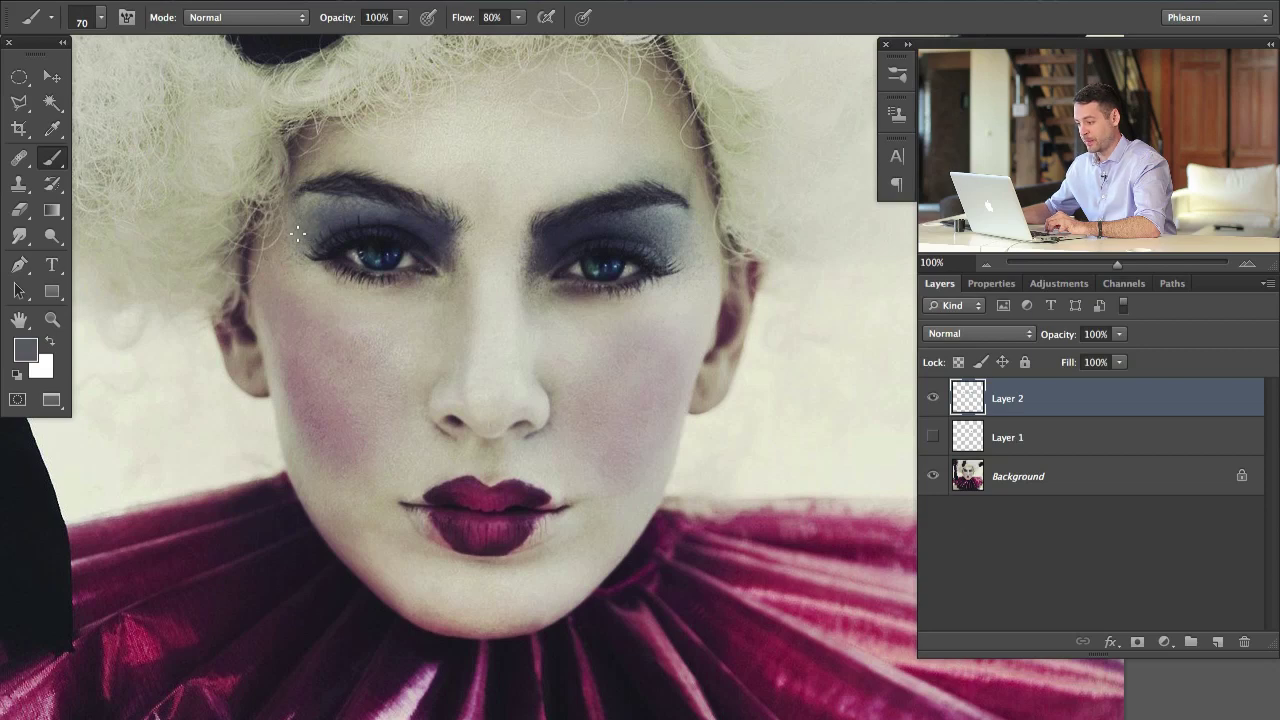
pyautogui.keyDown('alt'); pyautogui.click(296, 250); pyautogui.keyUp('alt')
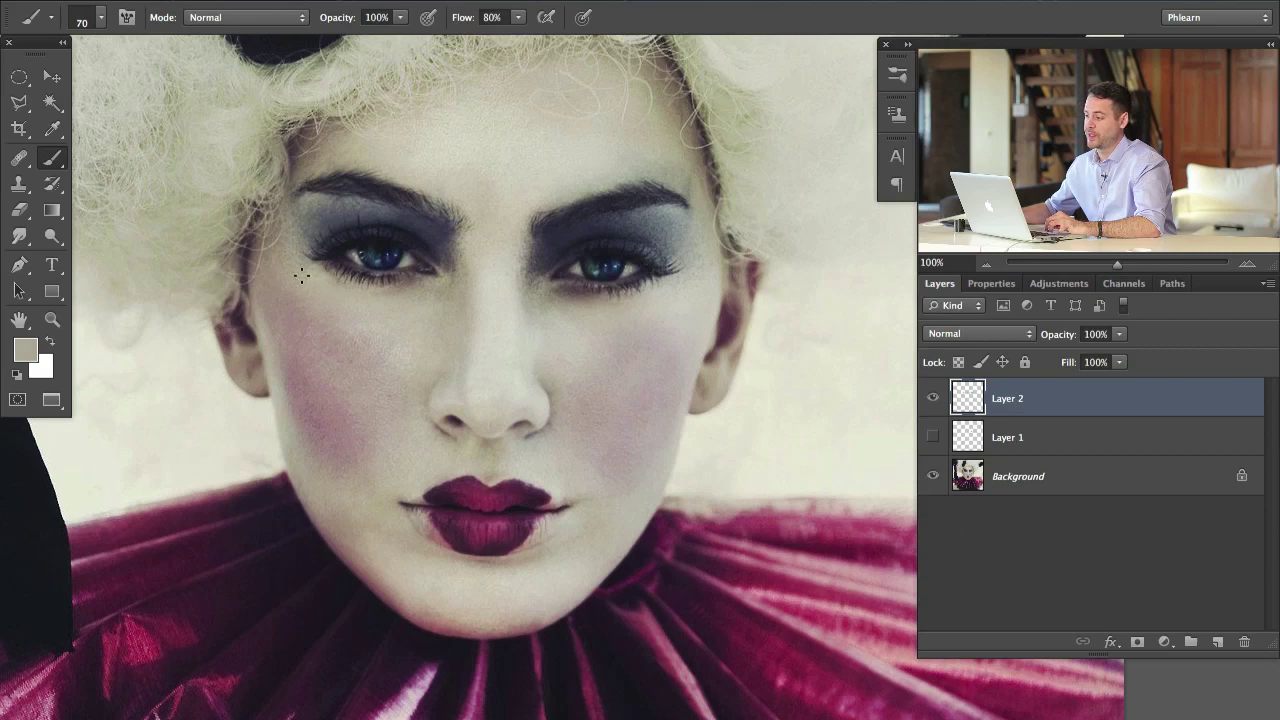
pyautogui.moveTo(318, 206); pyautogui.dragTo(313, 194)
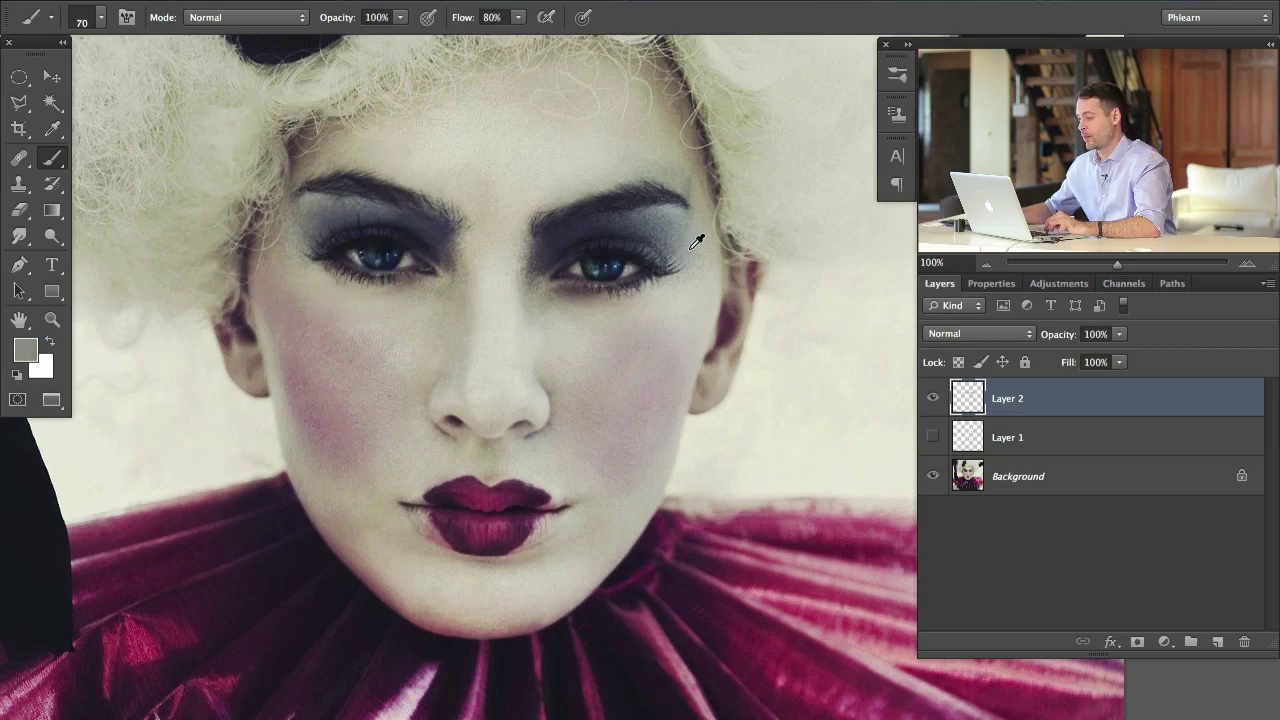
# Compare the eyes with and without the Layer 2 eyeshadow by toggling its visibility repeatedly.
pyautogui.click(933, 400)
pyautogui.click(933, 400)
pyautogui.click(933, 400)
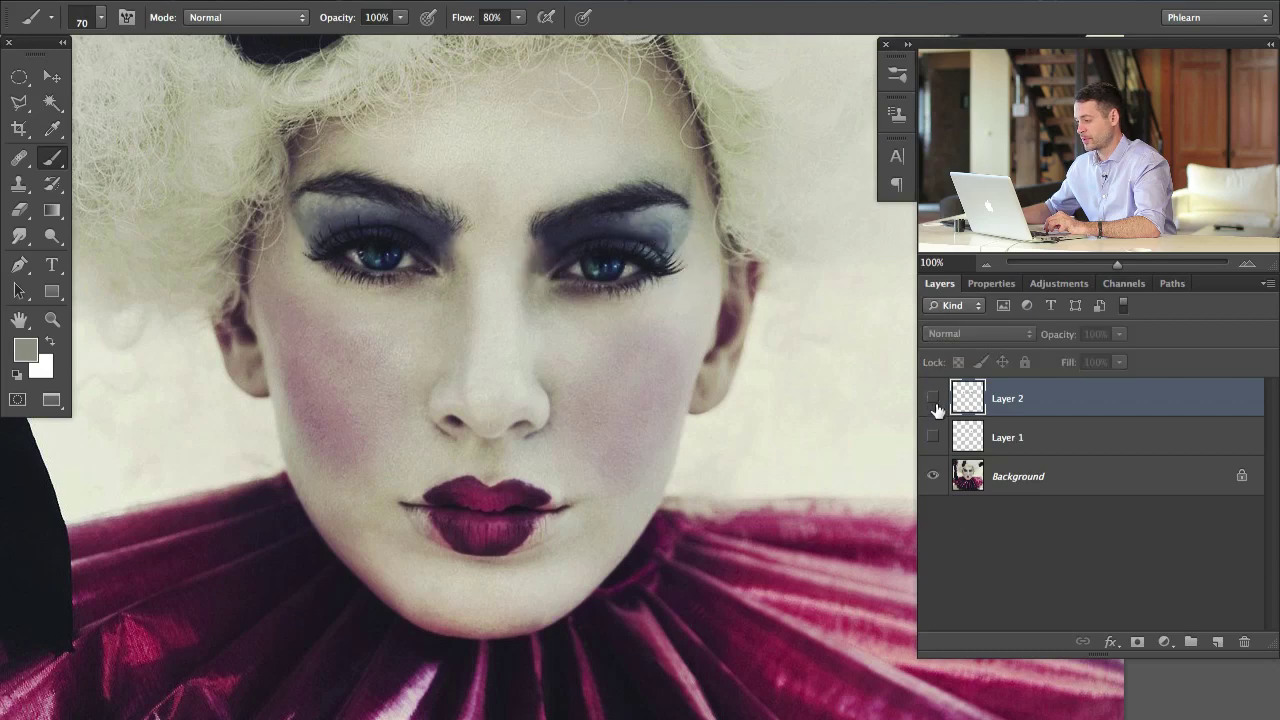
pyautogui.click(934, 401)
pyautogui.click(934, 410)
pyautogui.click(934, 410)
pyautogui.click(934, 410)
pyautogui.click(934, 410)
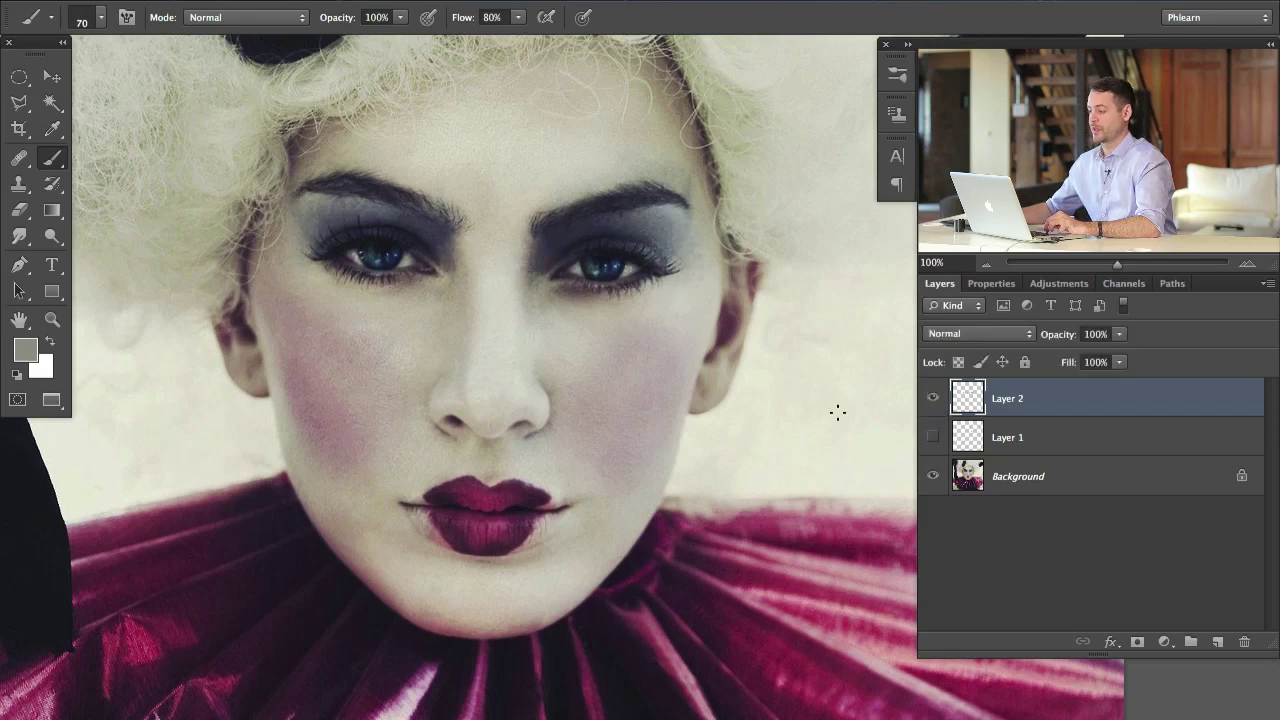
pyautogui.click(936, 402)
pyautogui.click(934, 400)
pyautogui.click(934, 400)
pyautogui.click(934, 400)
pyautogui.click(934, 400)
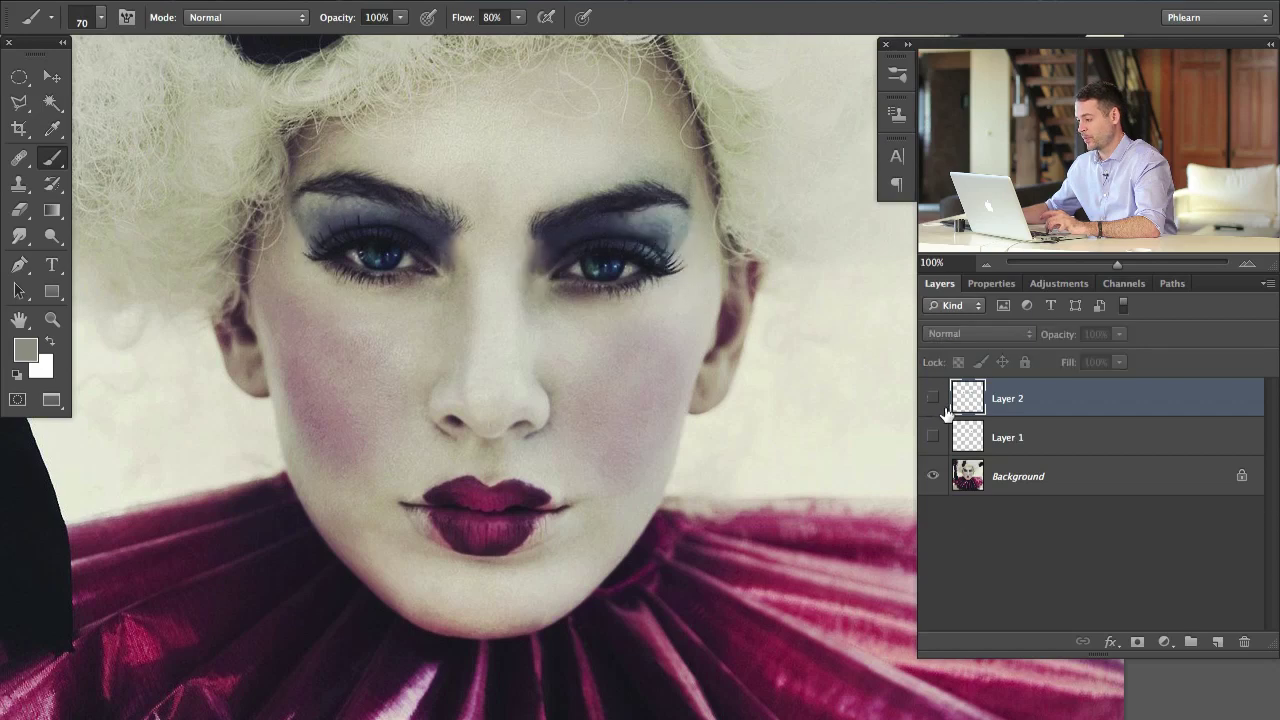
pyautogui.click(934, 400)
pyautogui.click(944, 408)
pyautogui.click(946, 410)
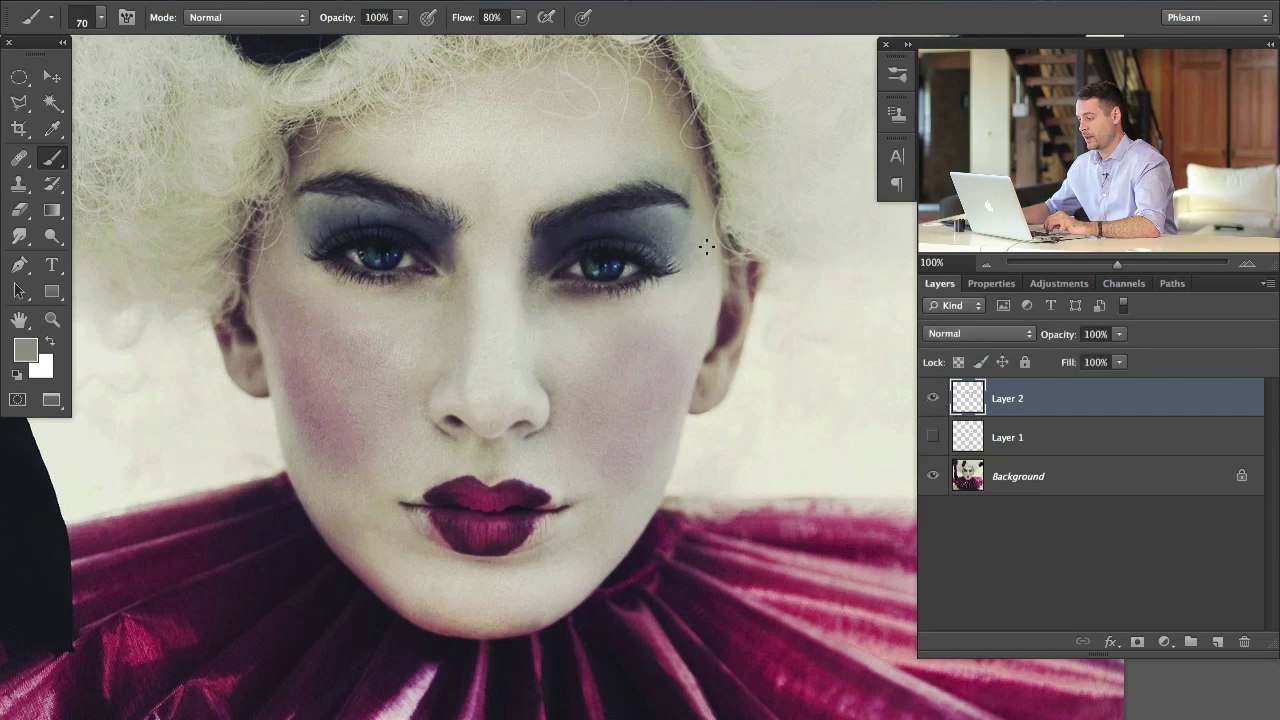
pyautogui.click(934, 400)
pyautogui.click(938, 404)
pyautogui.click(940, 409)
pyautogui.click(941, 411)
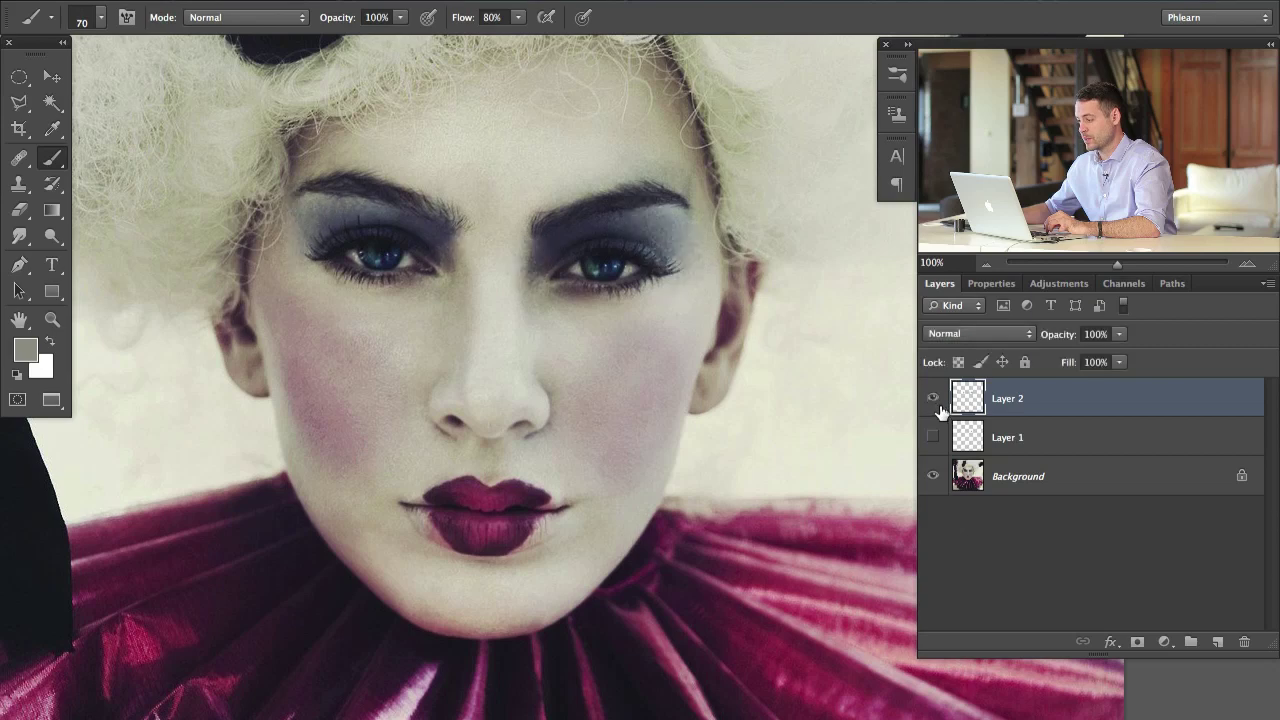
# Sample a light beige paint colour from the portrait, then recheck the eyes with Layer 2 toggled.
pyautogui.keyDown('alt'); pyautogui.click(697, 225); pyautogui.keyUp('alt')
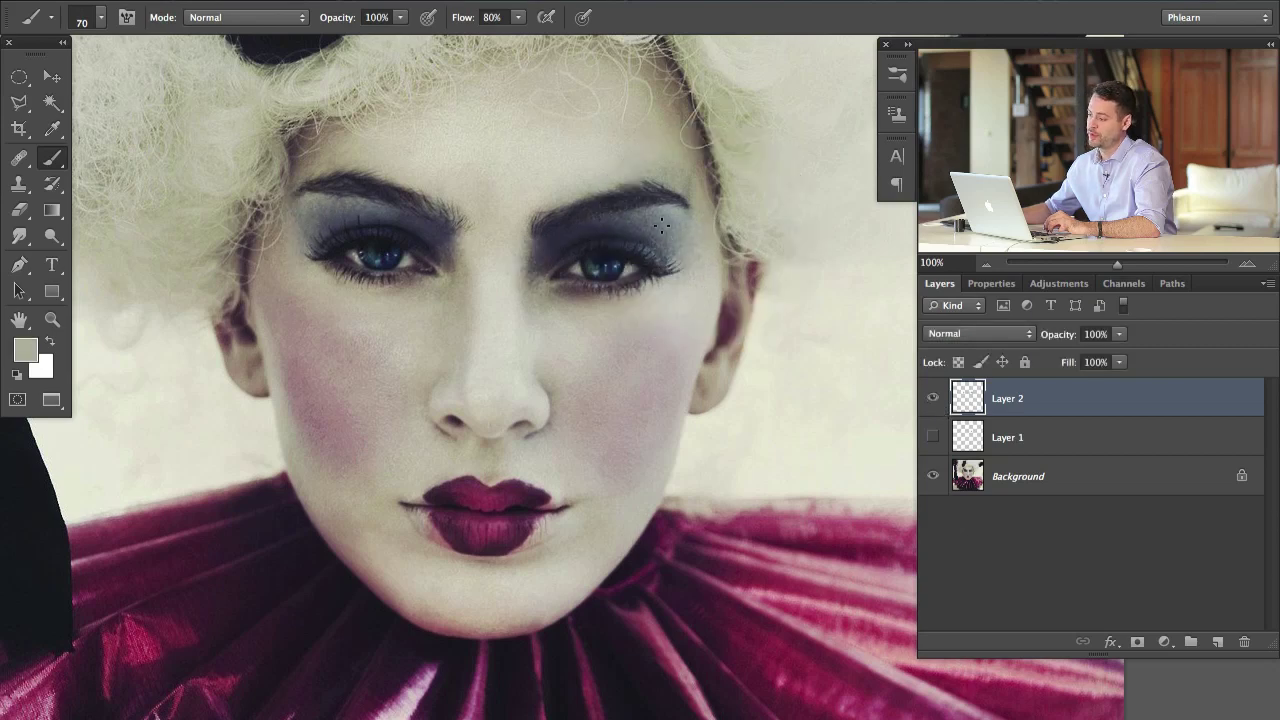
pyautogui.click(932, 405)
pyautogui.click(933, 406)
pyautogui.click(933, 406)
pyautogui.click(934, 406)
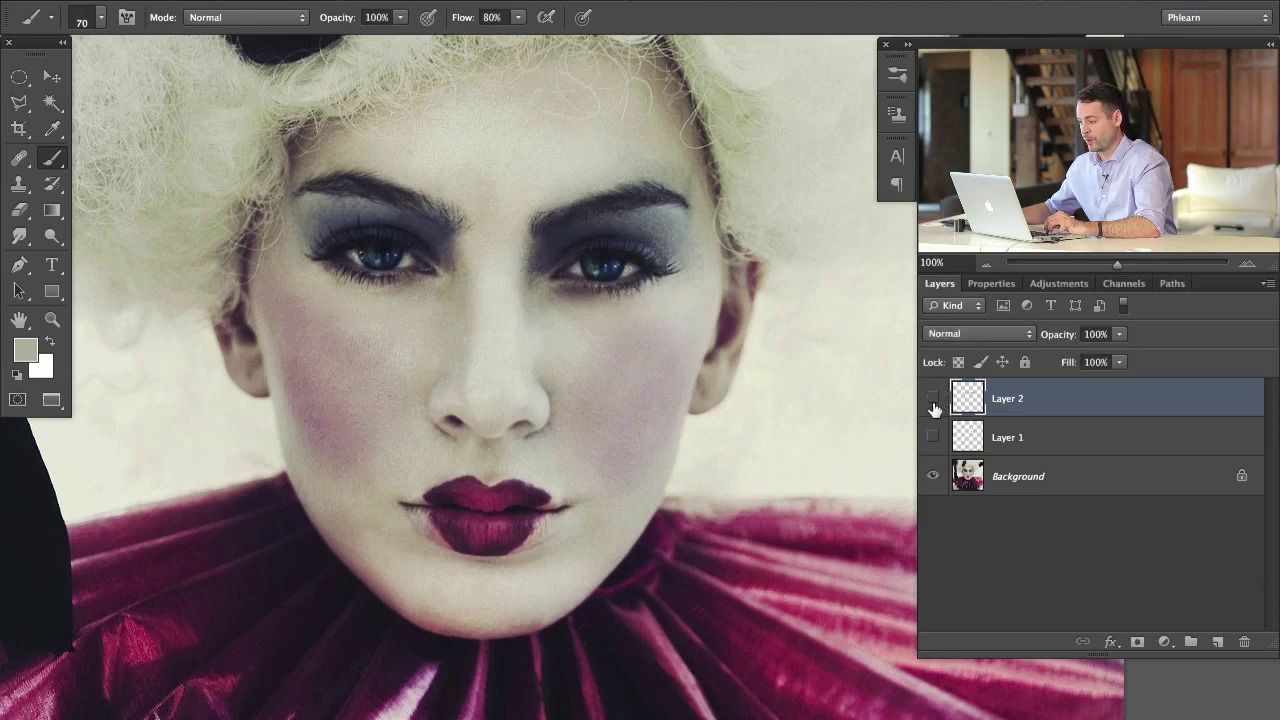
pyautogui.click(934, 407)
pyautogui.click(934, 407)
pyautogui.click(935, 408)
pyautogui.click(935, 408)
pyautogui.click(934, 408)
pyautogui.click(934, 408)
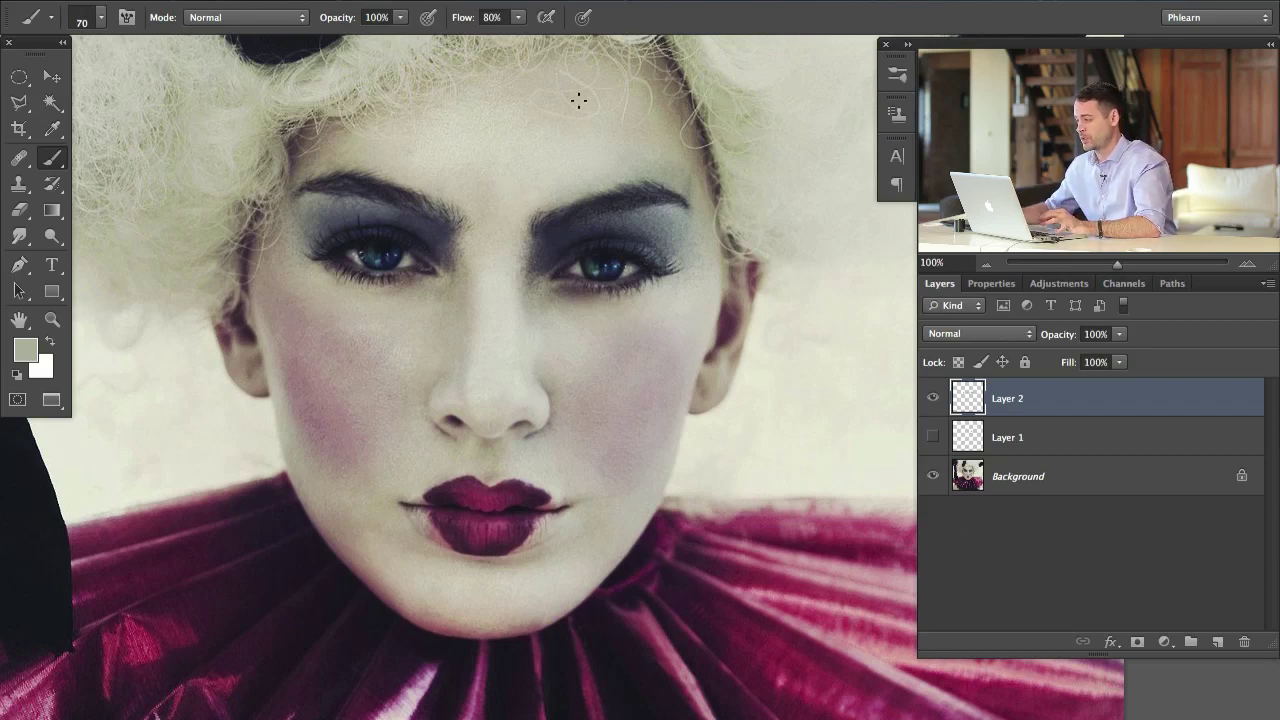
# From the Brush panel flyout, save the current jittered dots brush as preset 'EyeMakeup Brush'.
pyautogui.click(636, 1)
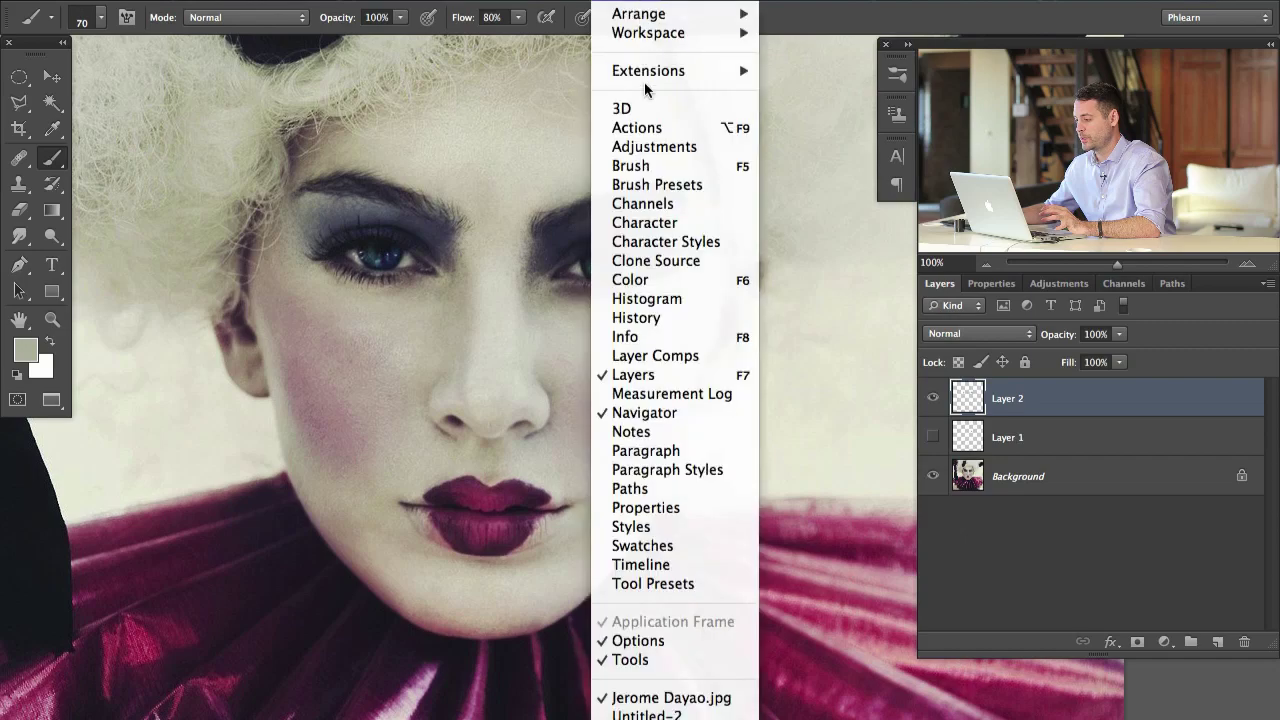
pyautogui.click(645, 163)
pyautogui.click(418, 57)
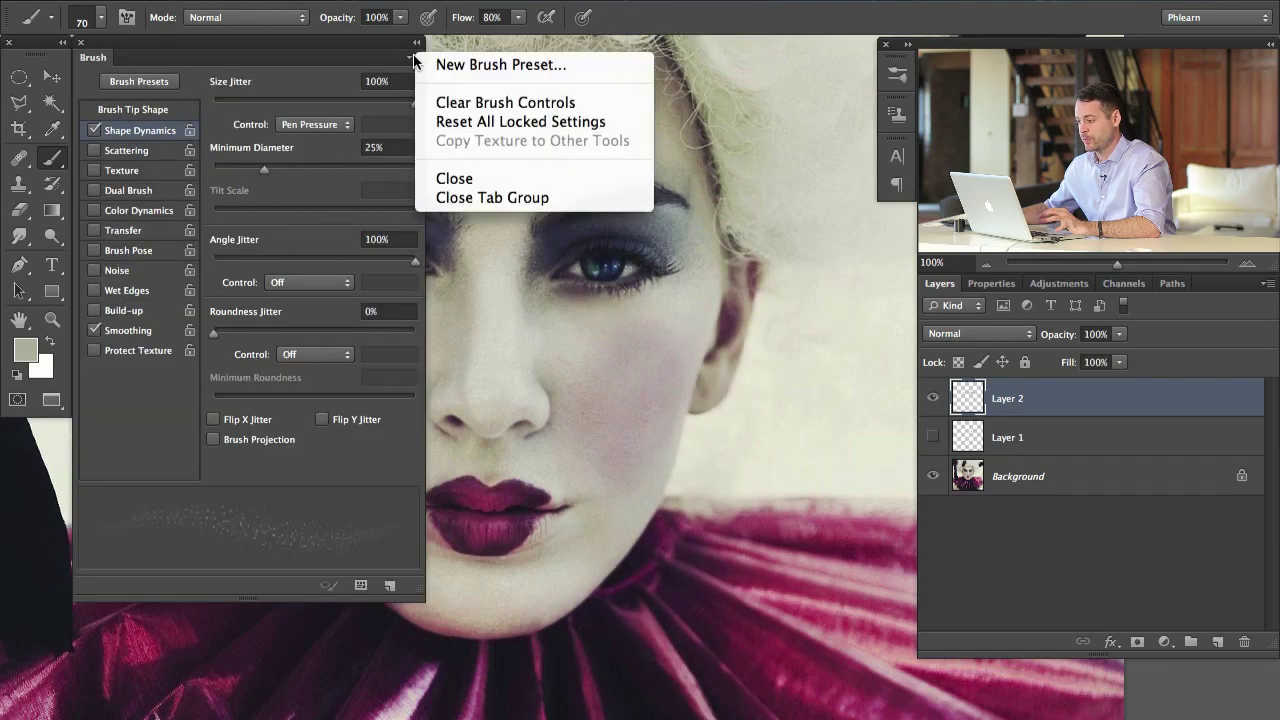
pyautogui.click(462, 63)
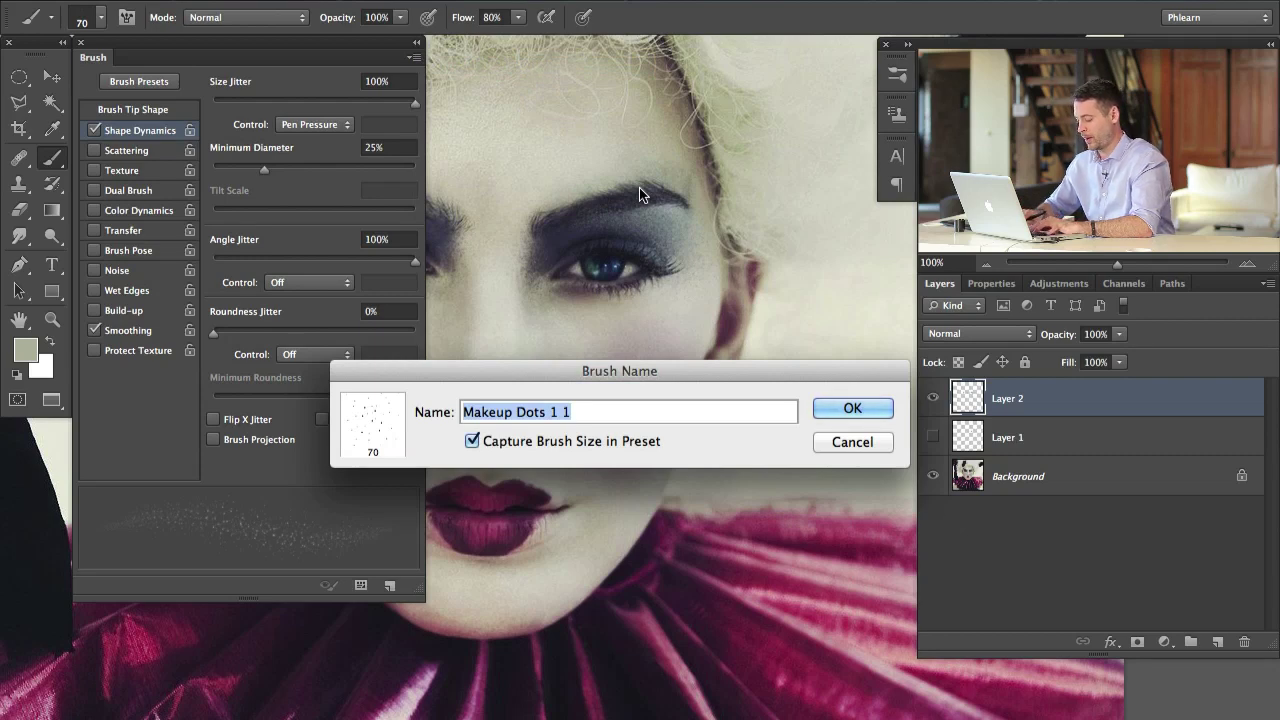
pyautogui.write('EyeMake')
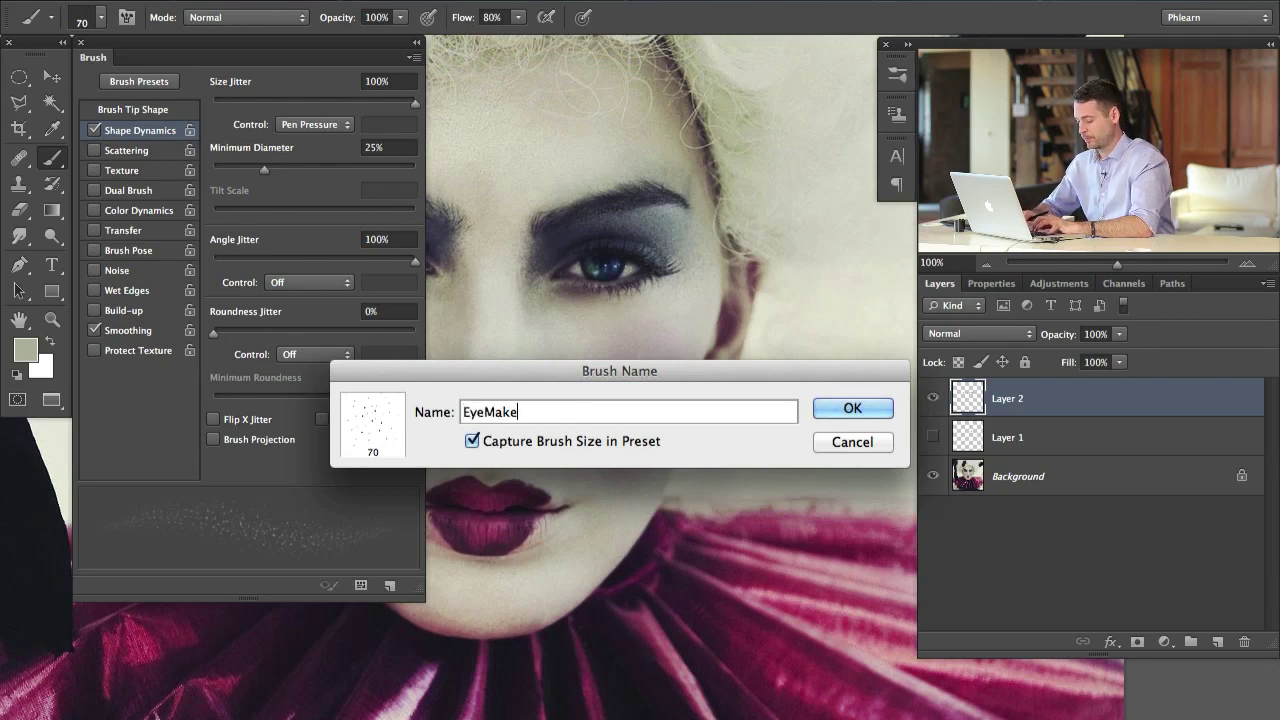
pyautogui.write('up Brush')
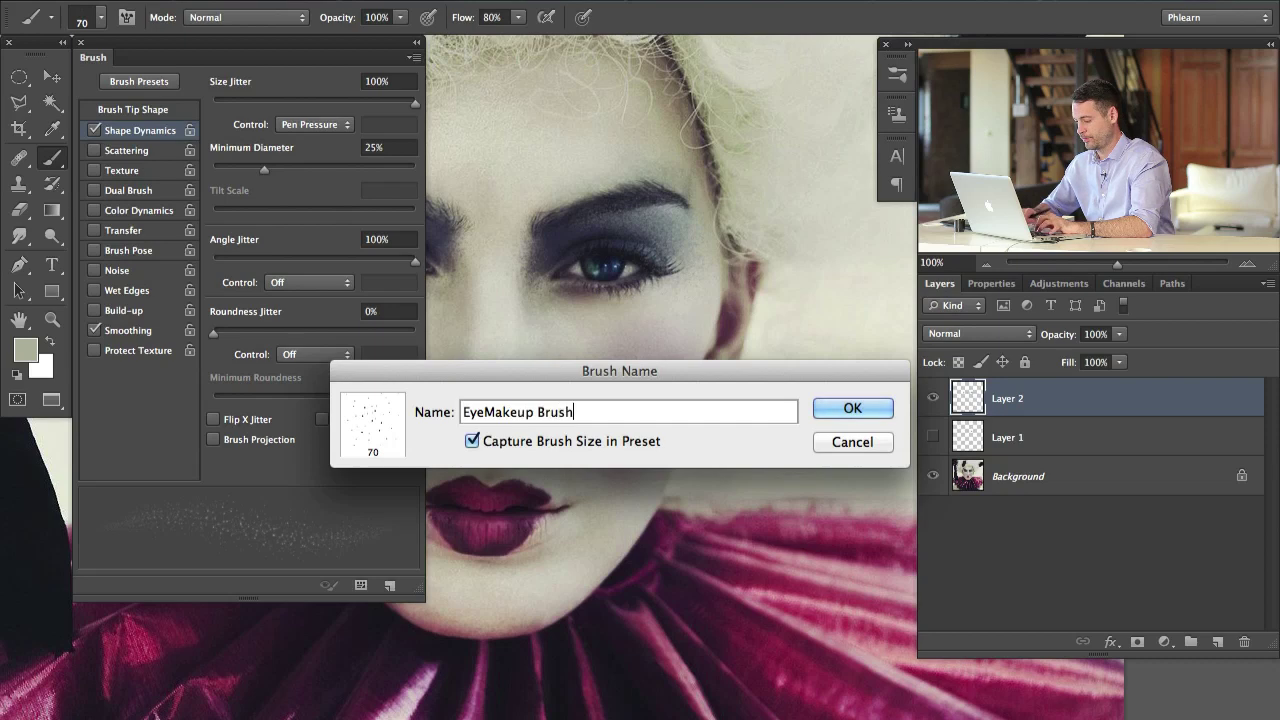
pyautogui.press('Return')
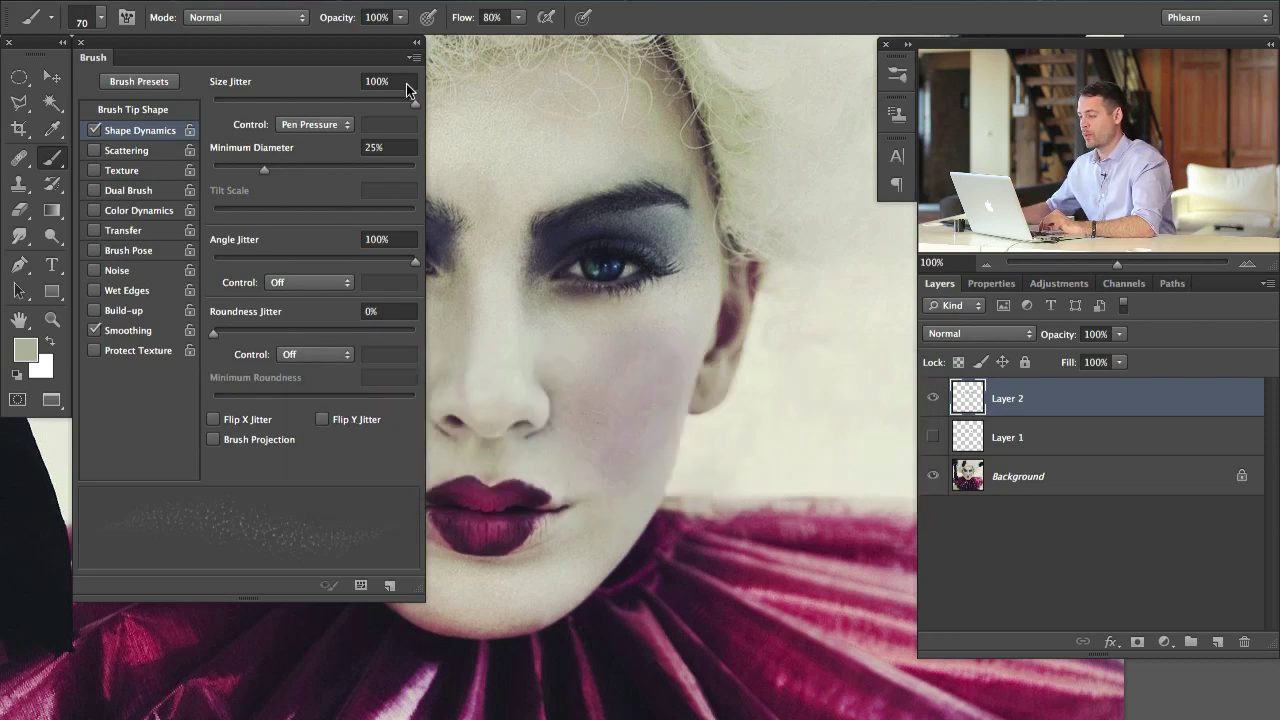
# Close the Brush panel and check the new preset in the brush picker.
pyautogui.click(81, 43)
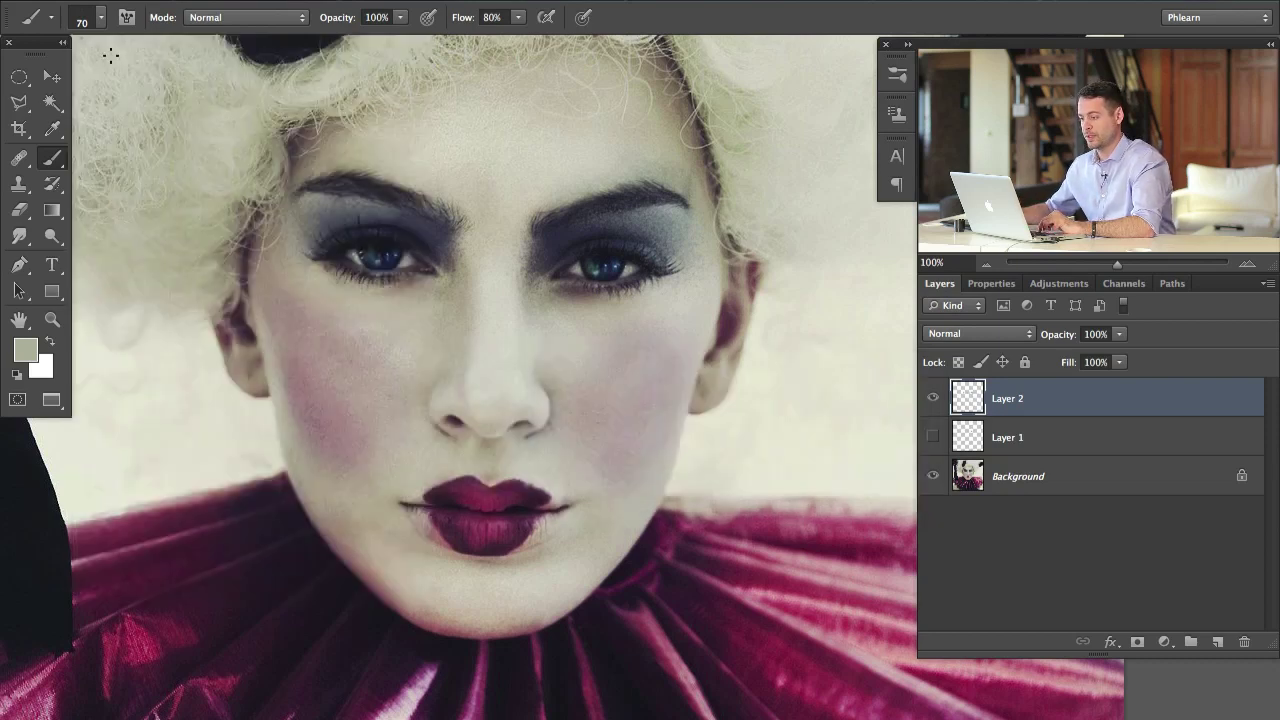
pyautogui.rightClick(325, 137)
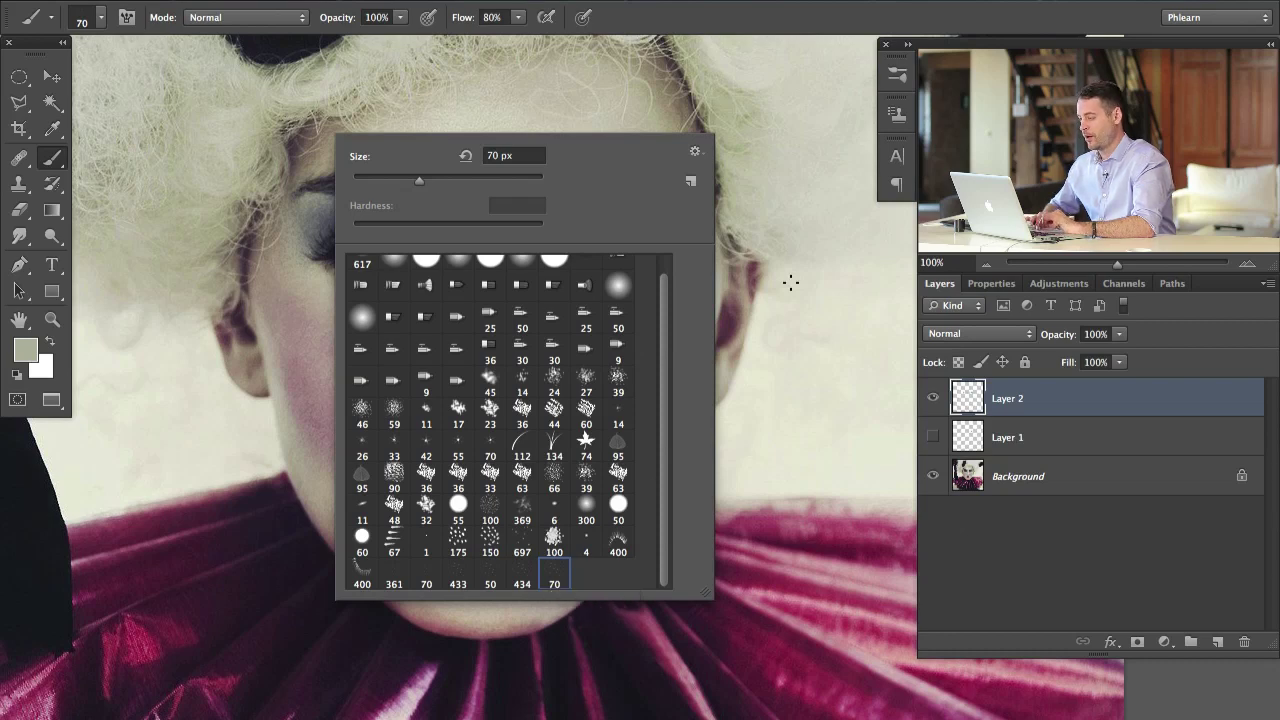
pyautogui.click(751, 22)
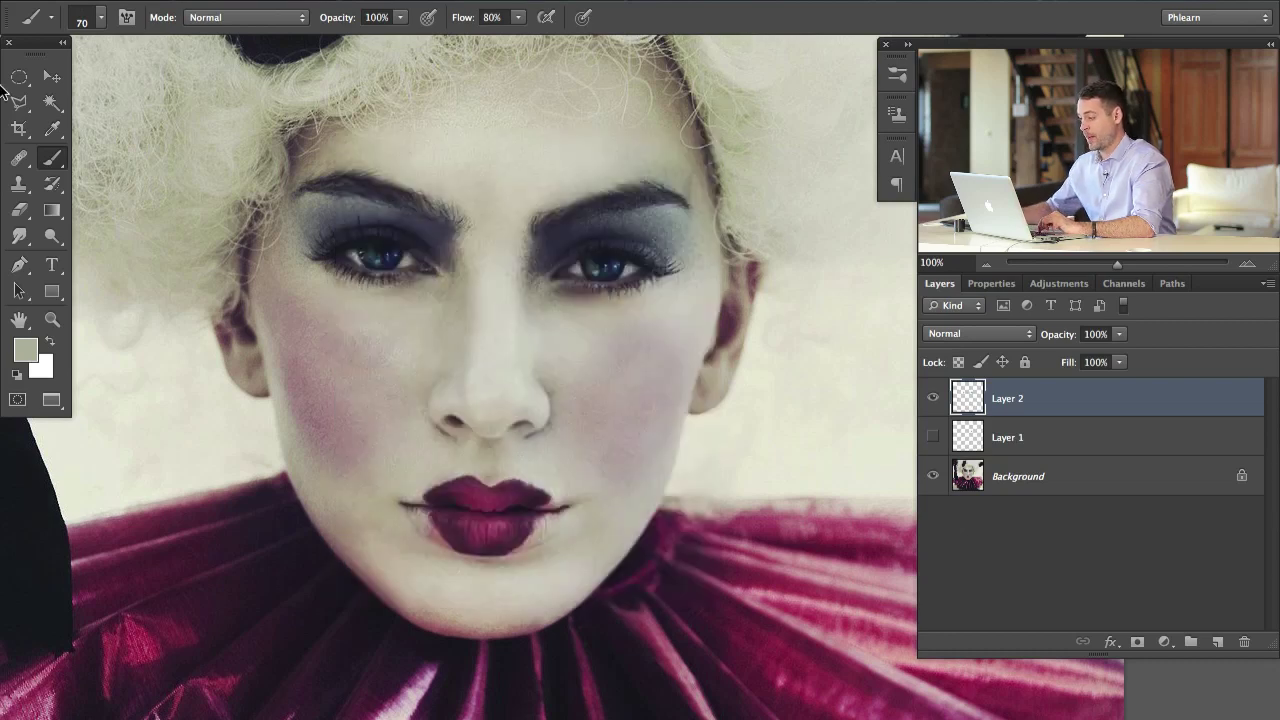
# Zoom to 300% on the eye and compare it with Layer 2 hidden and shown.
pyautogui.click(933, 398)
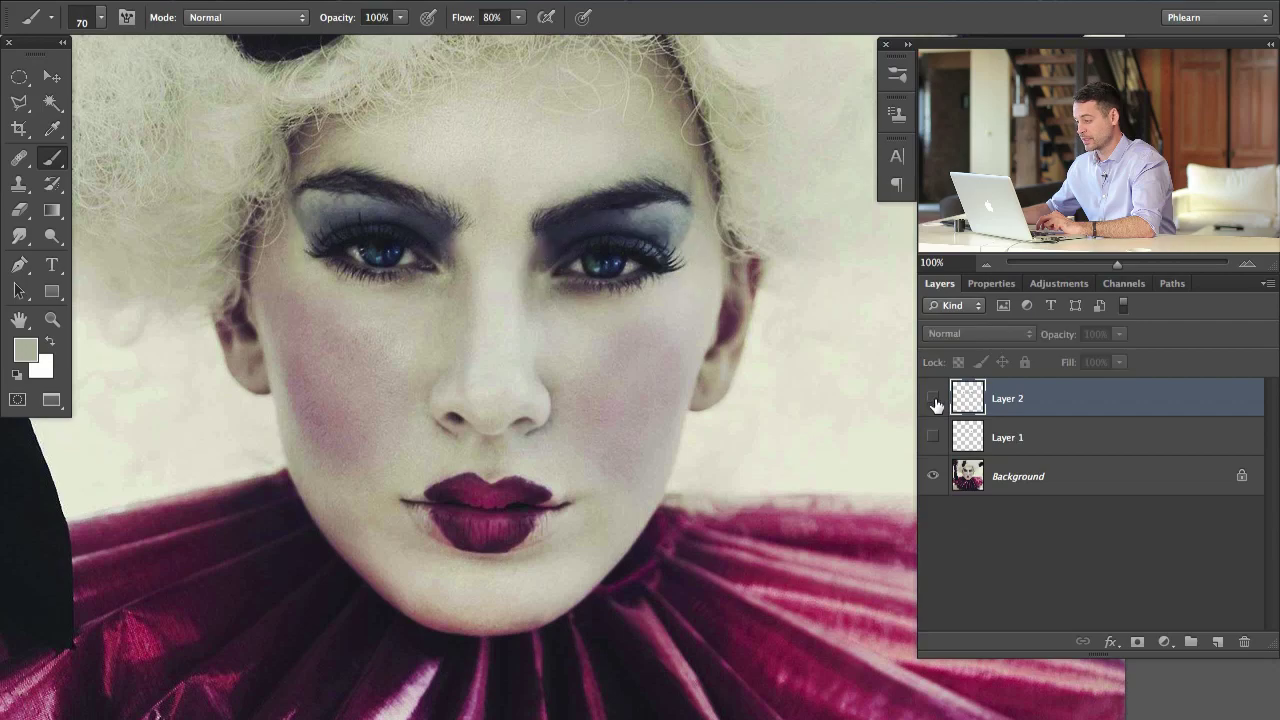
pyautogui.click(934, 400)
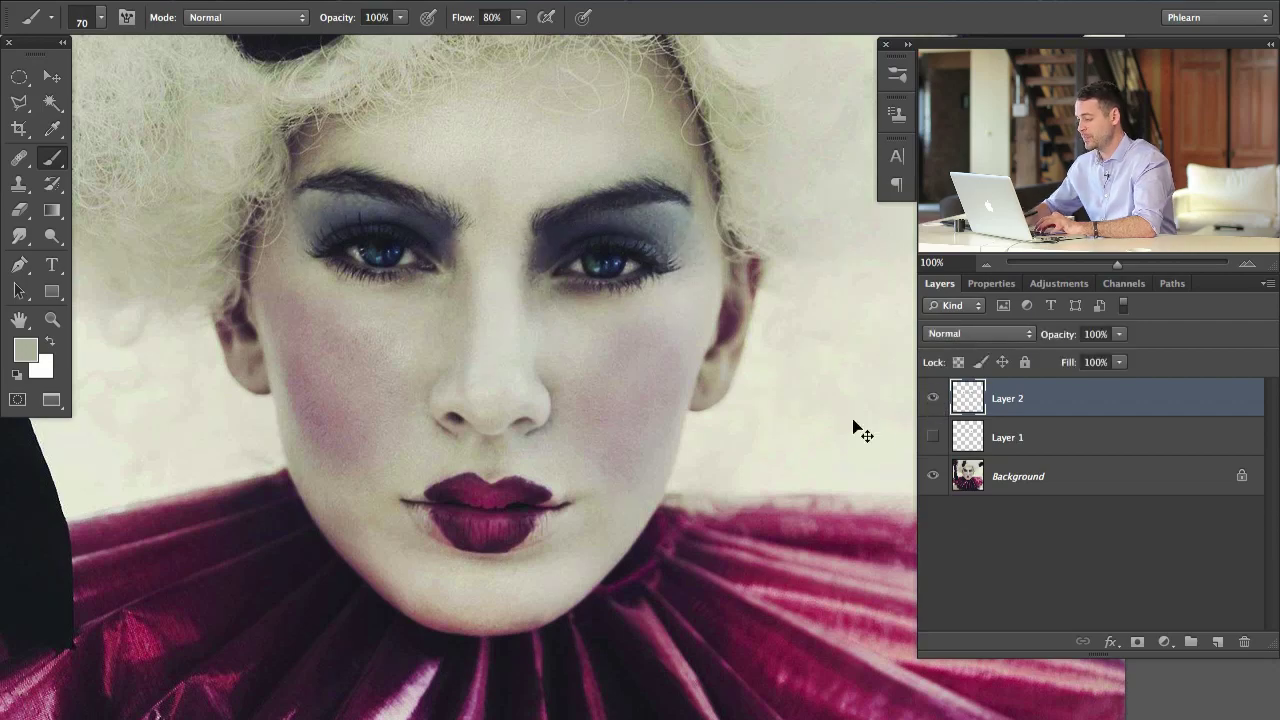
pyautogui.hotkey('ctrl', '+')
pyautogui.hotkey('ctrl', '+')
pyautogui.moveTo(550, 515); pyautogui.dragTo(666, 437)
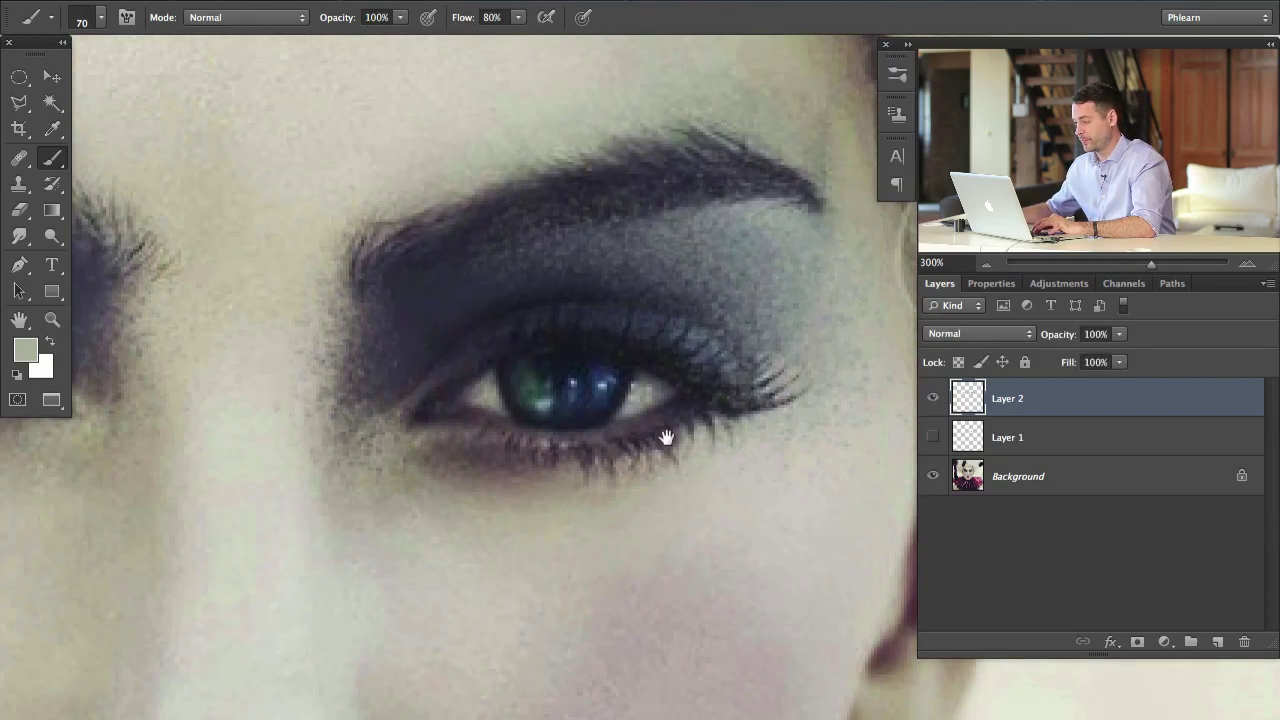
pyautogui.click(933, 400)
pyautogui.click(933, 400)
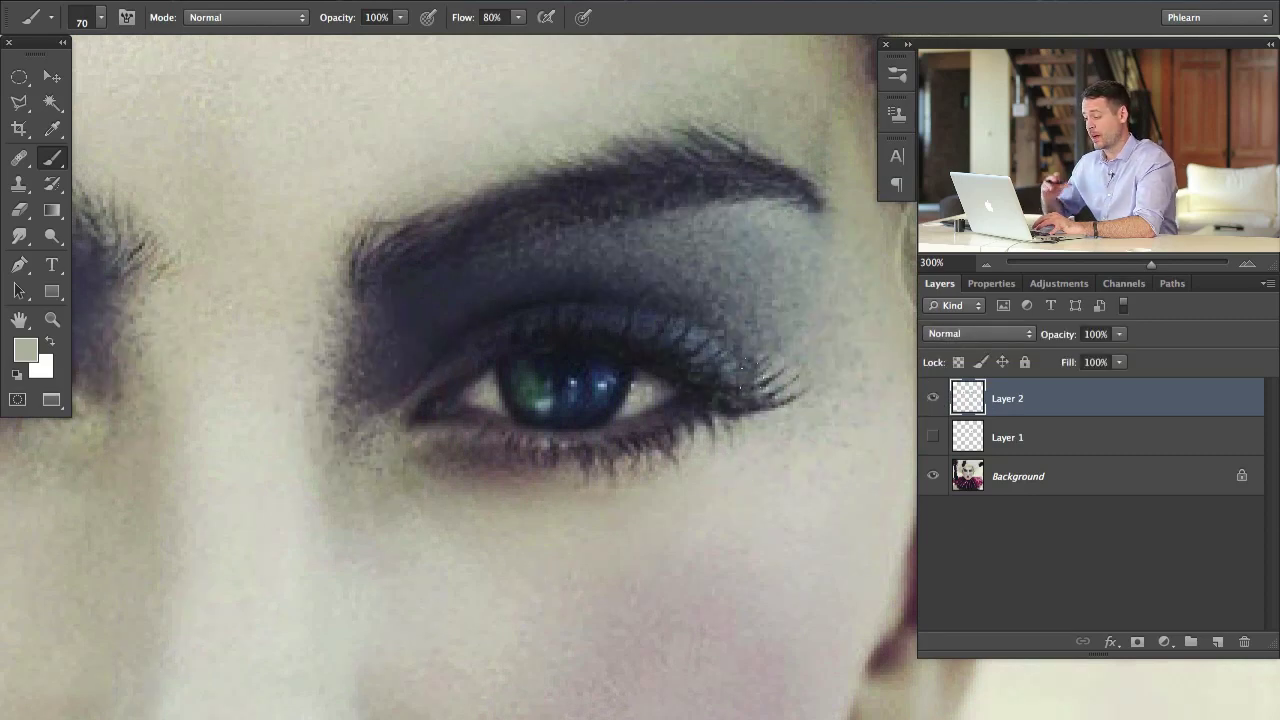
pyautogui.click(933, 399)
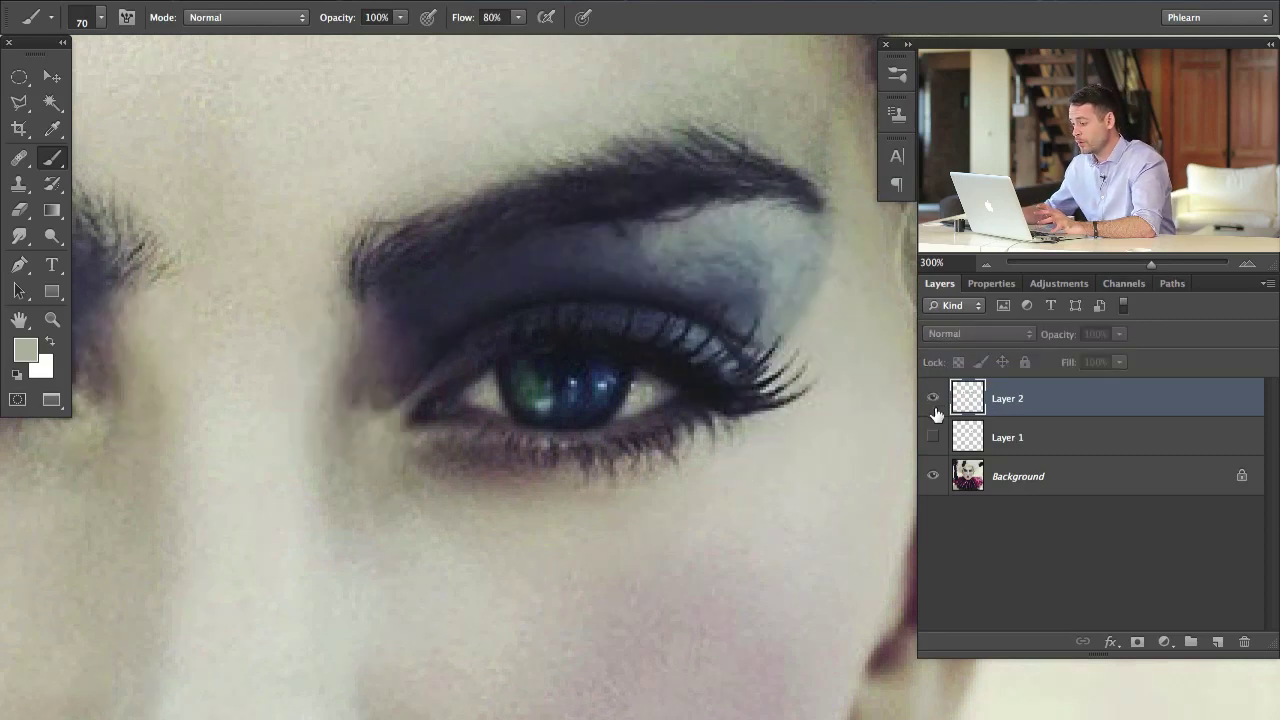
pyautogui.click(933, 400)
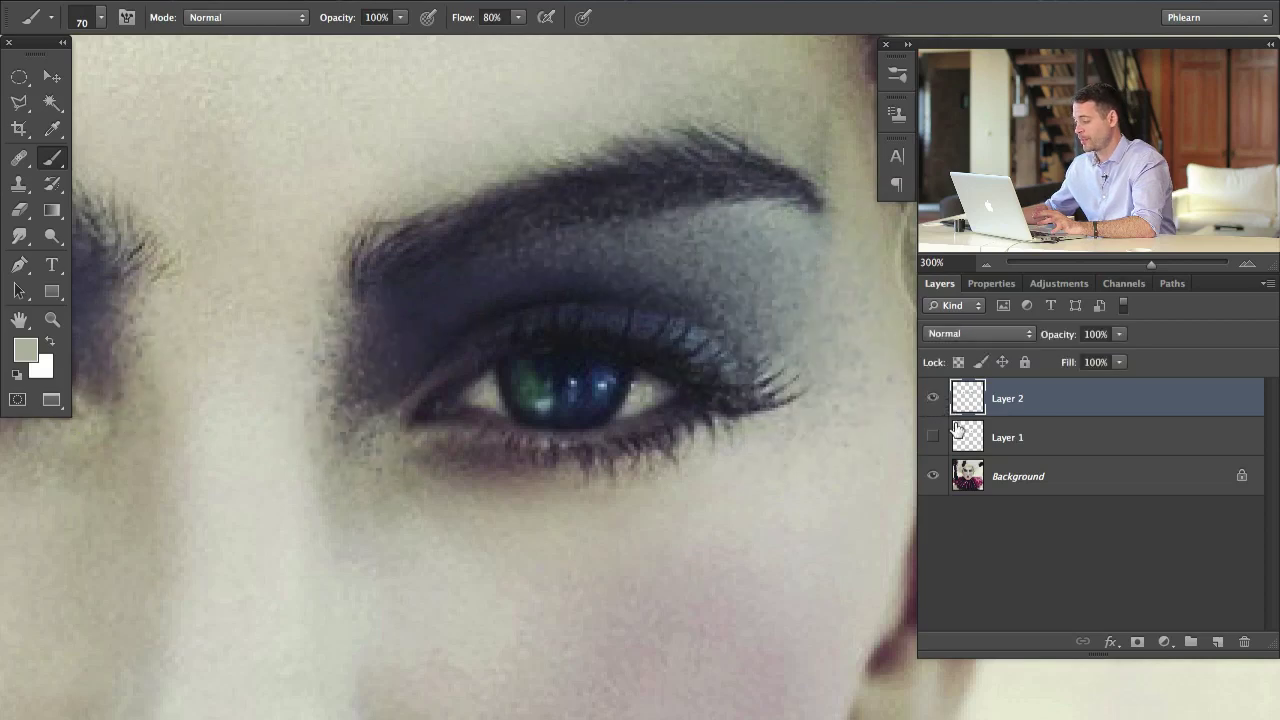
# Add a white layer mask to Layer 2 and set a soft round 22 px brush at 50% flow.
pyautogui.click(1137, 641)
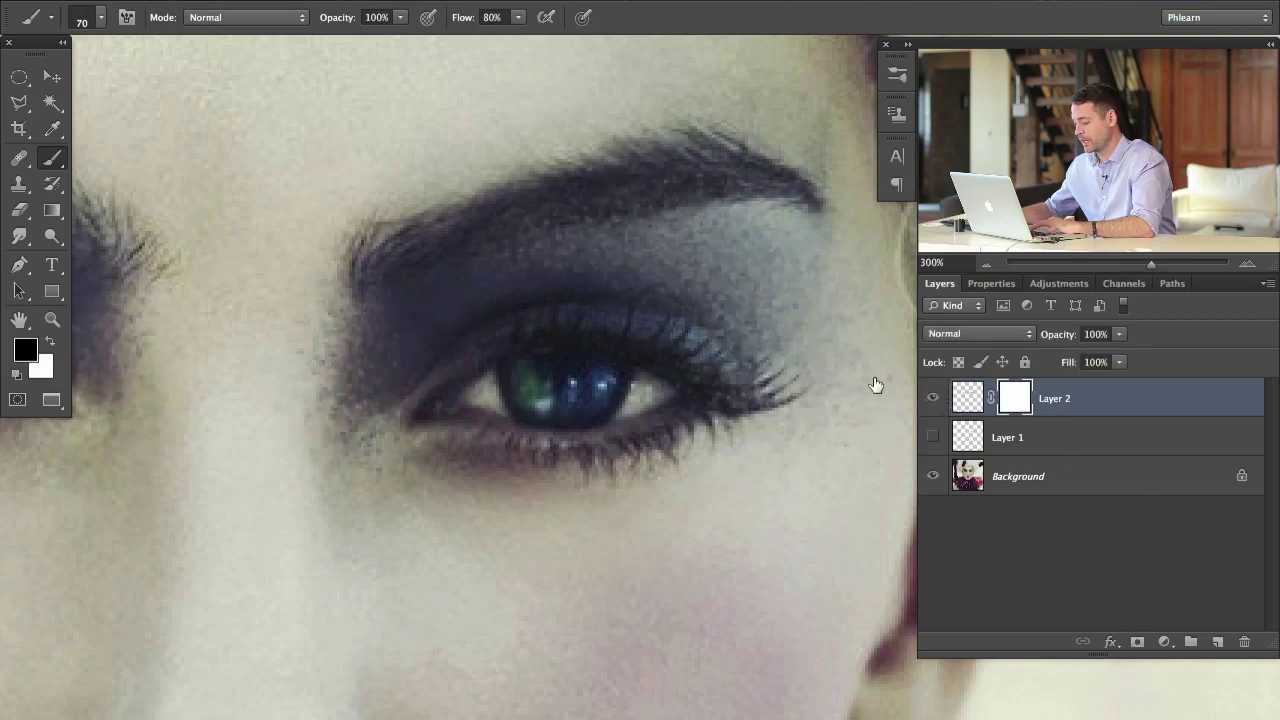
pyautogui.rightClick(555, 142)
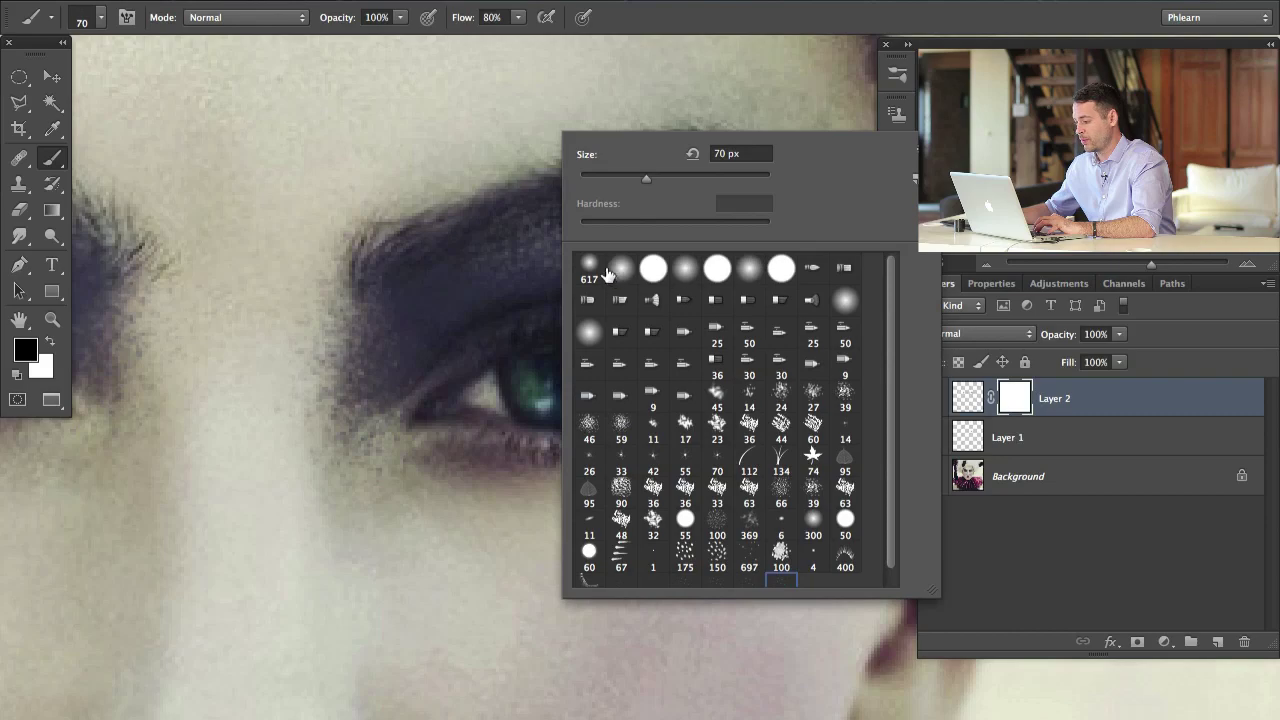
pyautogui.doubleClick(606, 272)
pyautogui.moveTo(640, 200); pyautogui.dragTo(150, 335)
pyautogui.moveTo(514, 371); pyautogui.dragTo(200, 335)
pyautogui.hotkey('shift', '5')
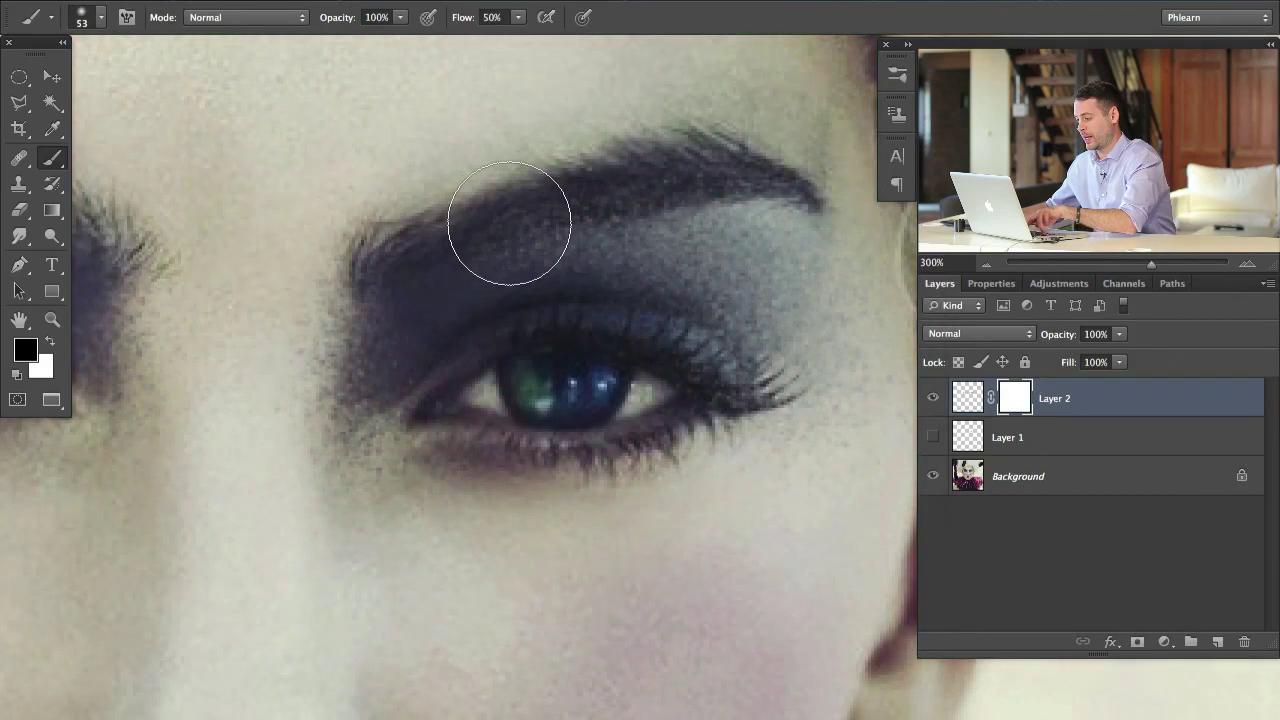
pyautogui.moveTo(600, 205); pyautogui.dragTo(563, 203)
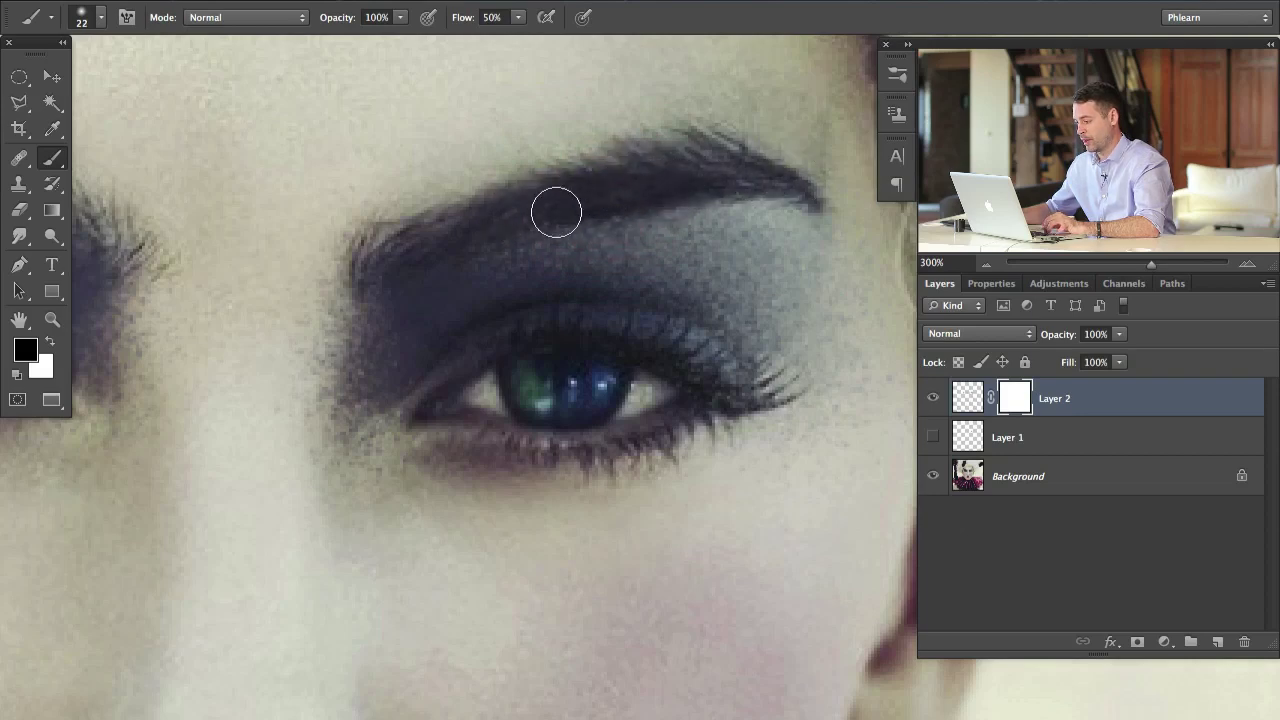
# With a 10 px brush at 60% flow, touch up the mask along the outer lash tips.
pyautogui.click(933, 398)
pyautogui.click(933, 398)
pyautogui.click(933, 398)
pyautogui.moveTo(766, 410); pyautogui.dragTo(748, 409)
pyautogui.hotkey('shift', '6')
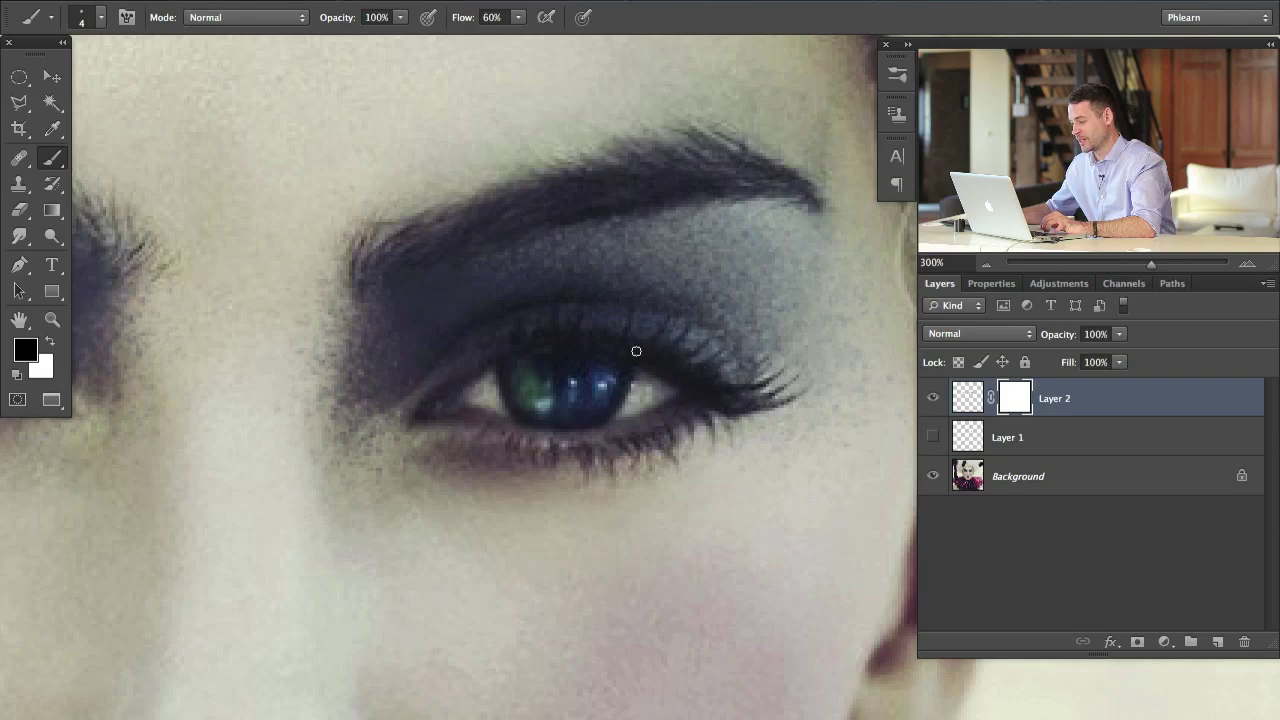
pyautogui.moveTo(744, 400); pyautogui.dragTo(768, 392)
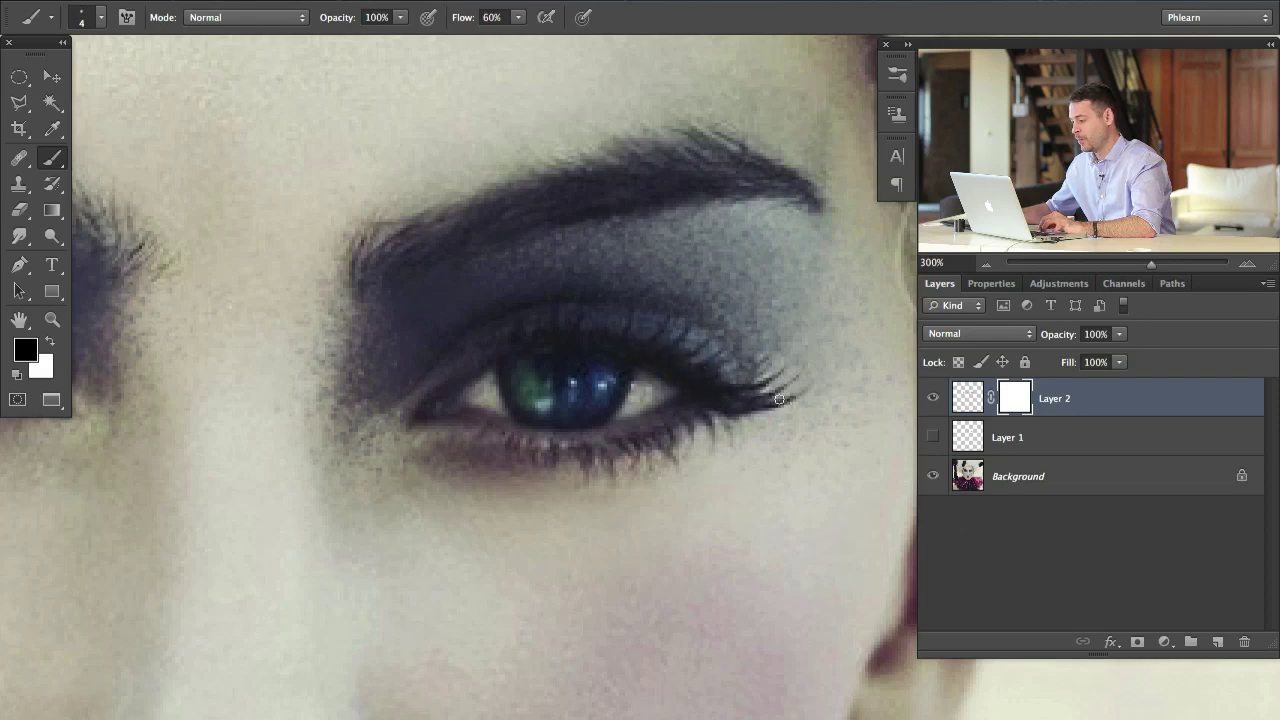
# Pan to show both eyes and compare them with and without the eyeshadow.
pyautogui.hscroll(5, 786, 414)
pyautogui.click(934, 399)
pyautogui.click(934, 399)
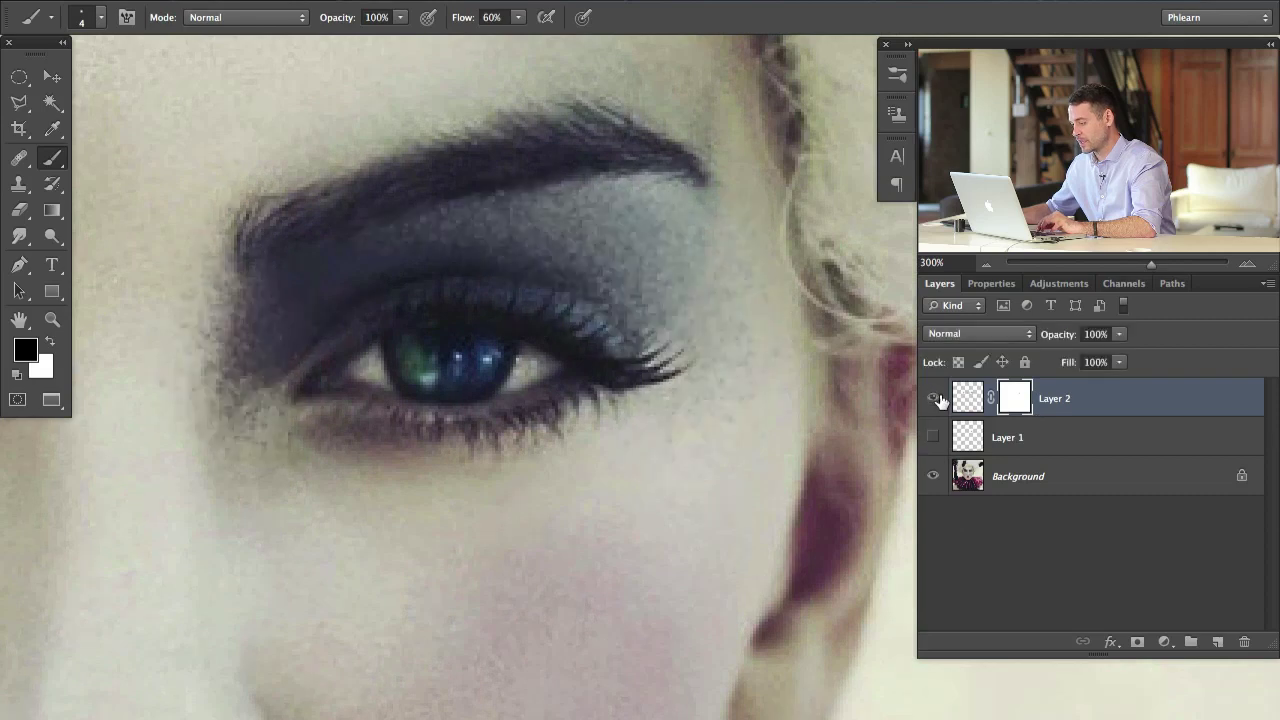
pyautogui.click(934, 399)
pyautogui.click(934, 399)
pyautogui.click(934, 399)
pyautogui.click(934, 399)
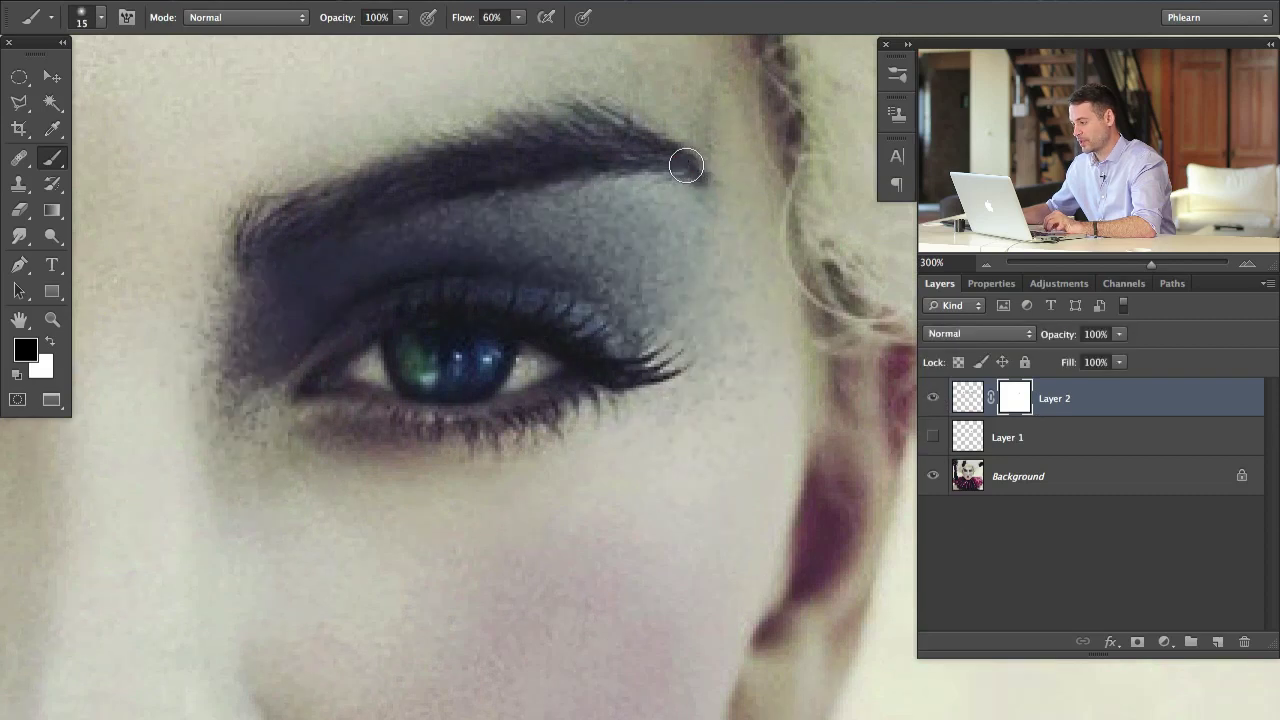
pyautogui.click(931, 402)
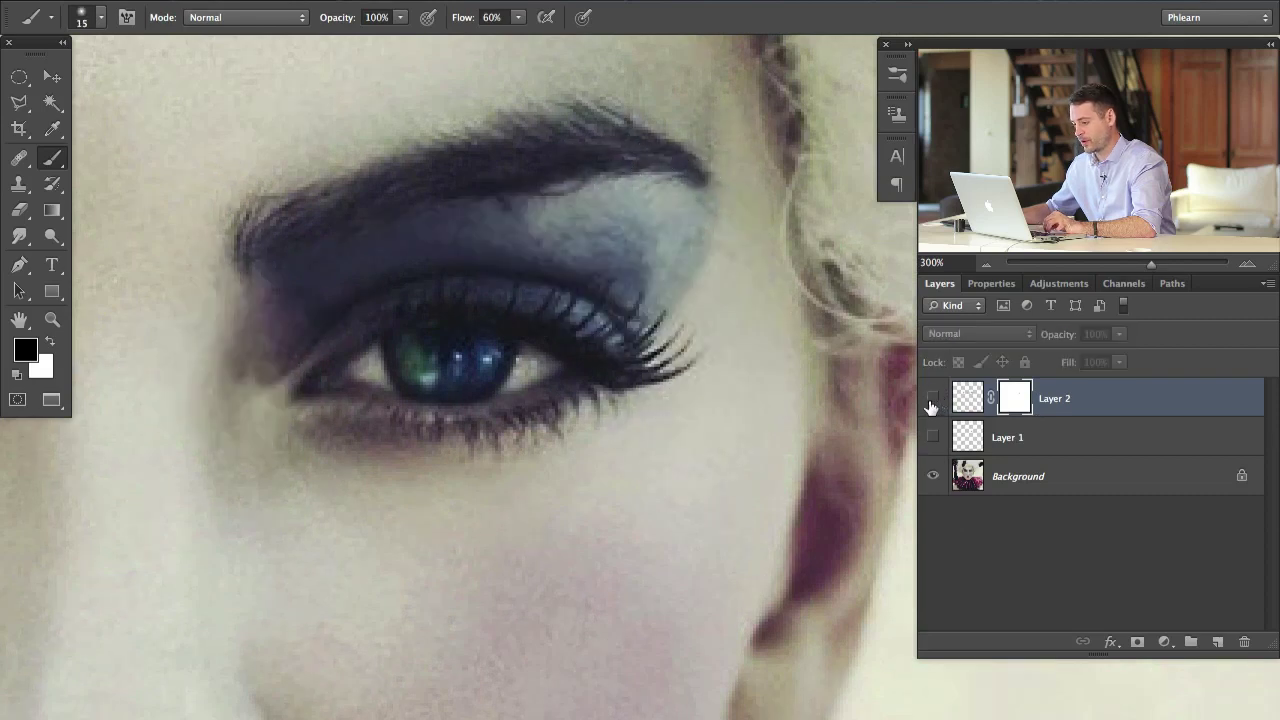
pyautogui.click(931, 402)
pyautogui.click(931, 402)
pyautogui.click(931, 402)
pyautogui.moveTo(243, 234); pyautogui.dragTo(680, 322)
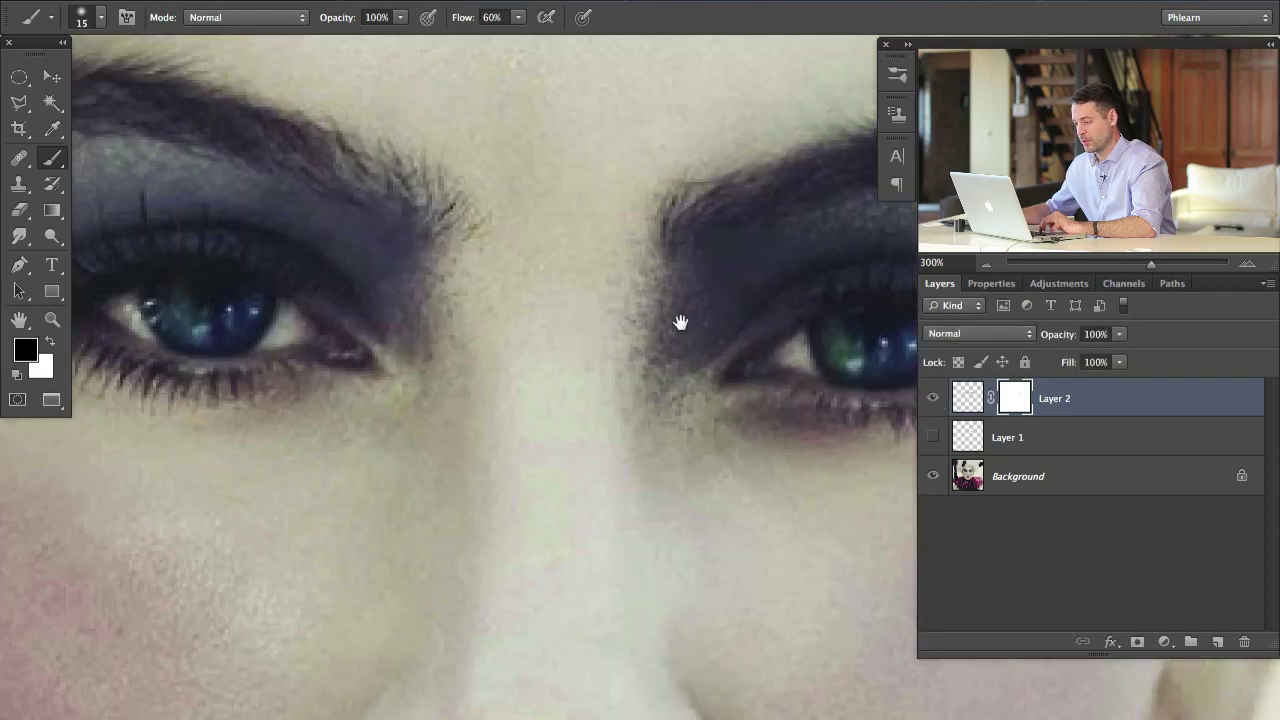
pyautogui.click(934, 401)
pyautogui.click(934, 401)
pyautogui.click(934, 401)
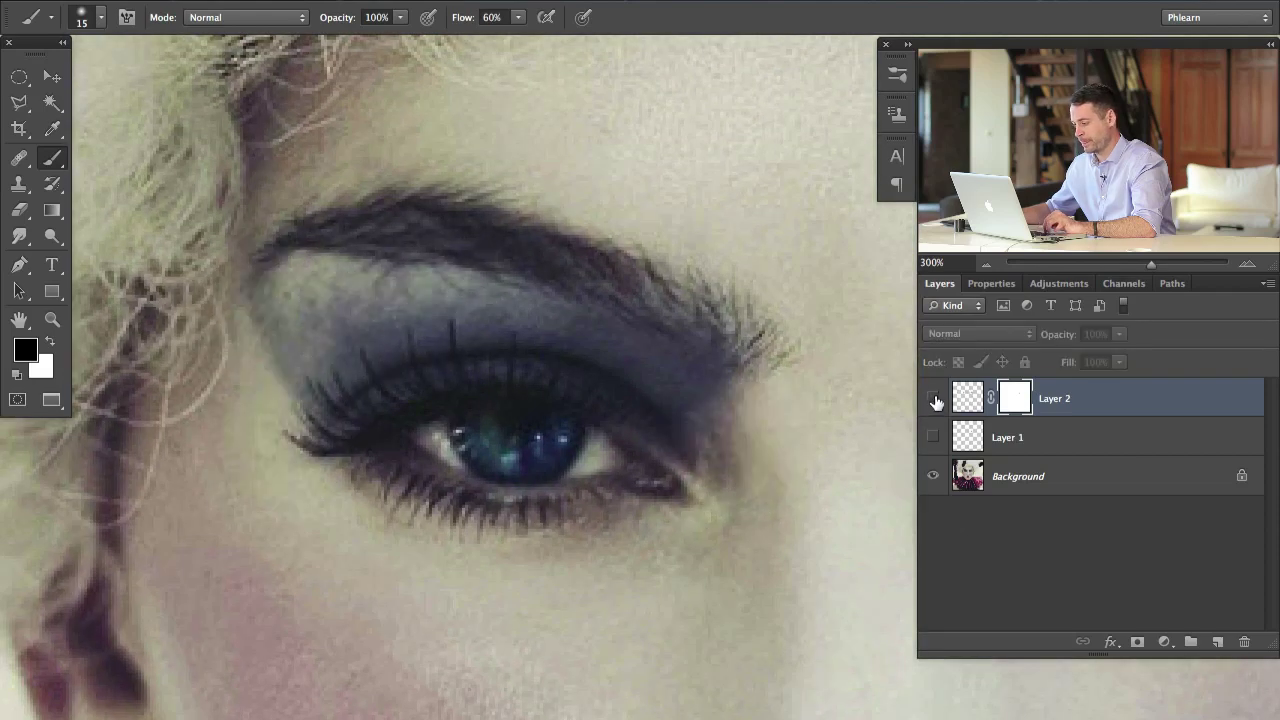
pyautogui.click(934, 401)
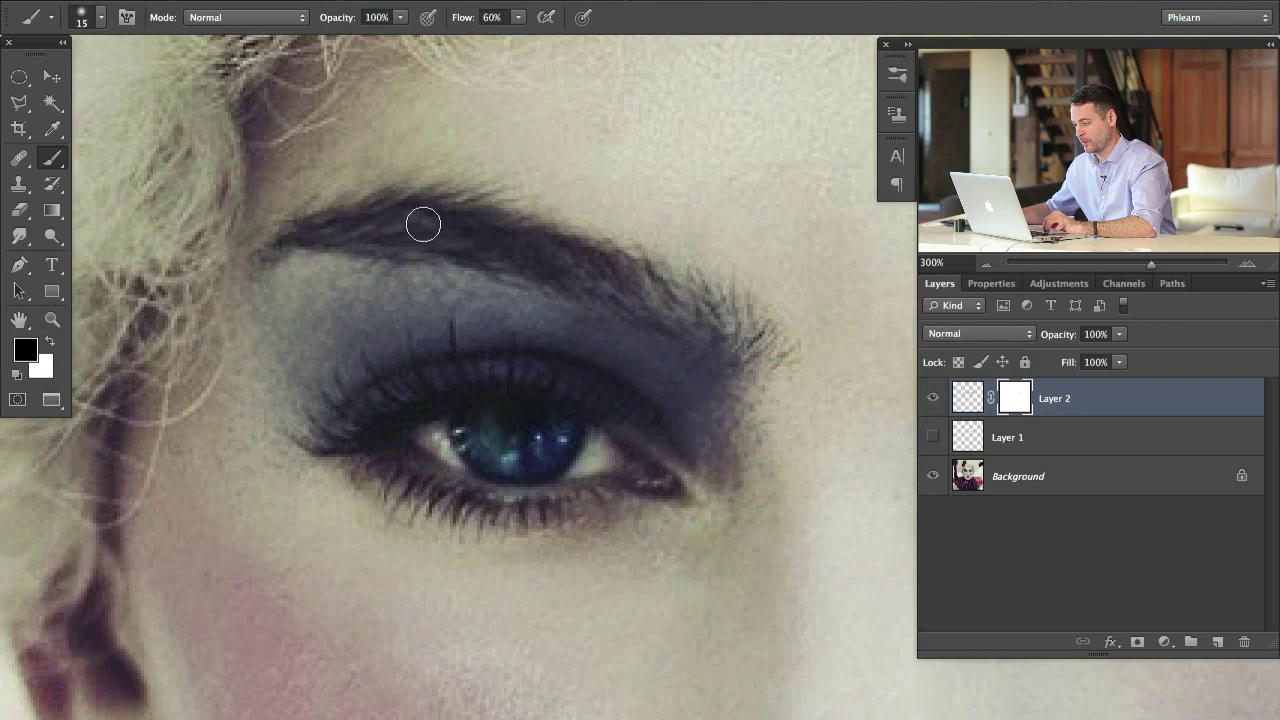
# Zoom out to 100% and centre the whole face in the view.
pyautogui.hotkey('ctrl', '1')
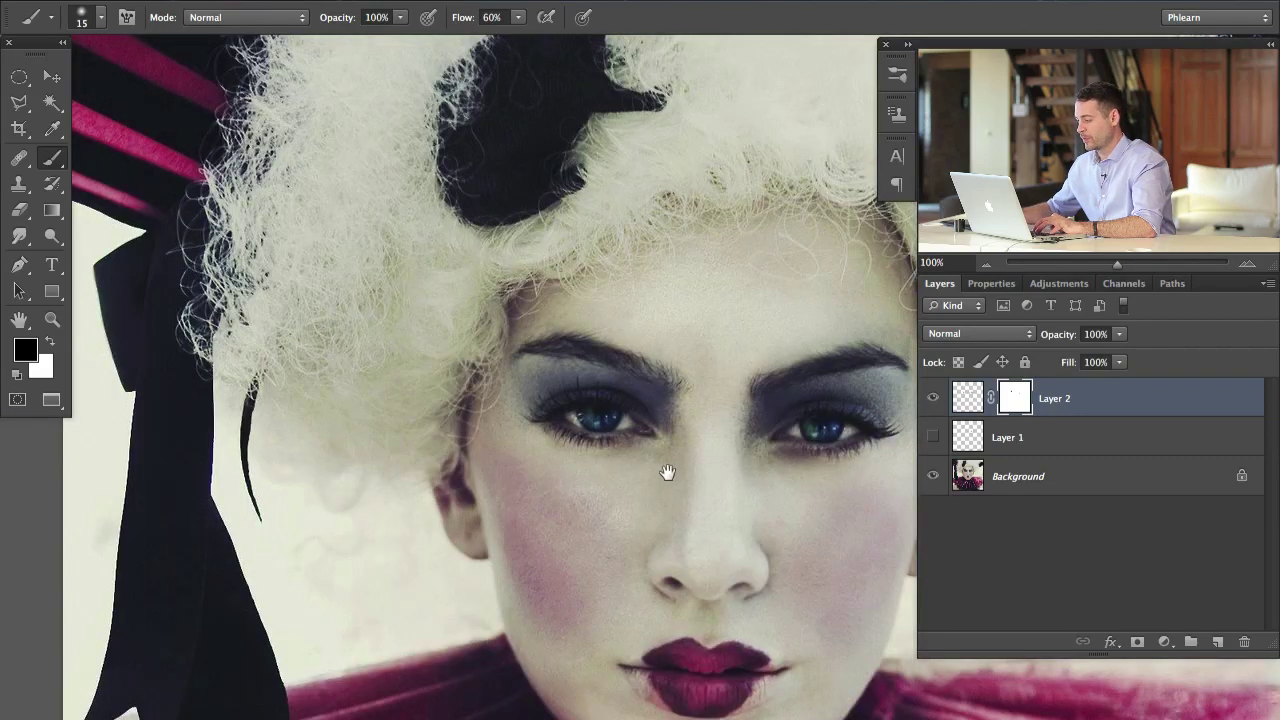
pyautogui.moveTo(667, 472); pyautogui.dragTo(609, 346)
pyautogui.click(934, 401)
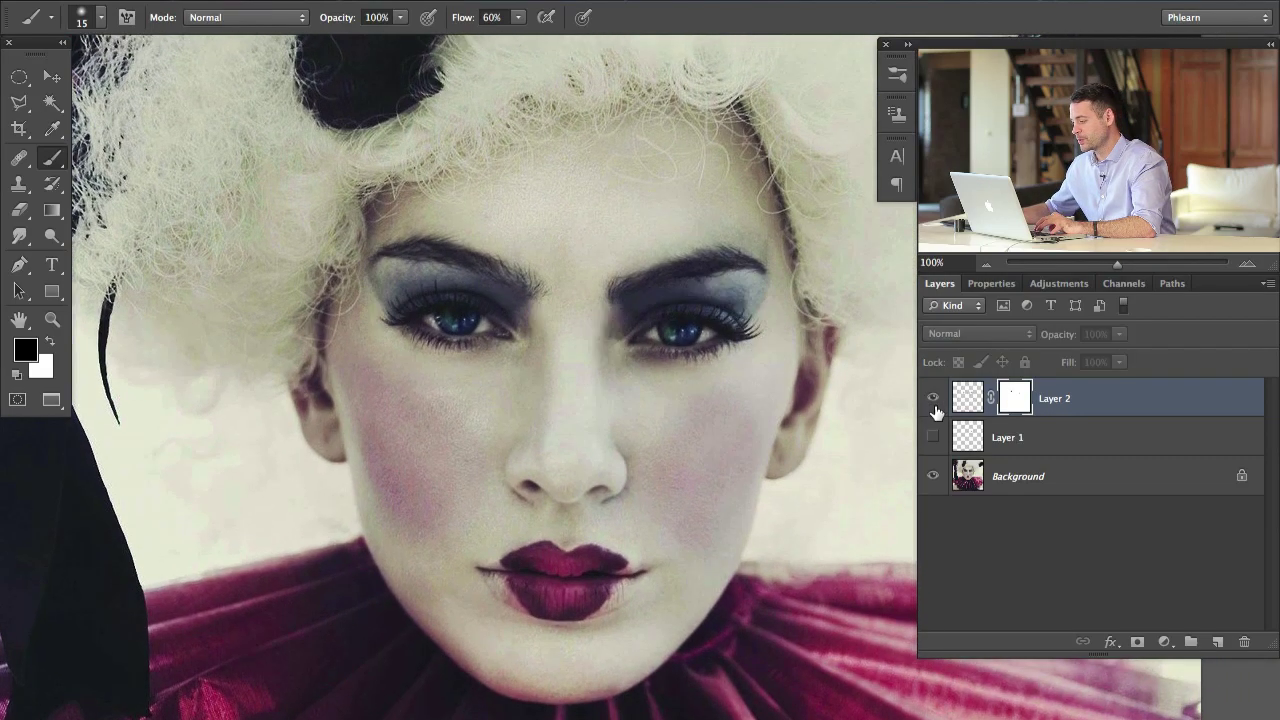
pyautogui.click(934, 401)
pyautogui.click(934, 401)
pyautogui.click(934, 401)
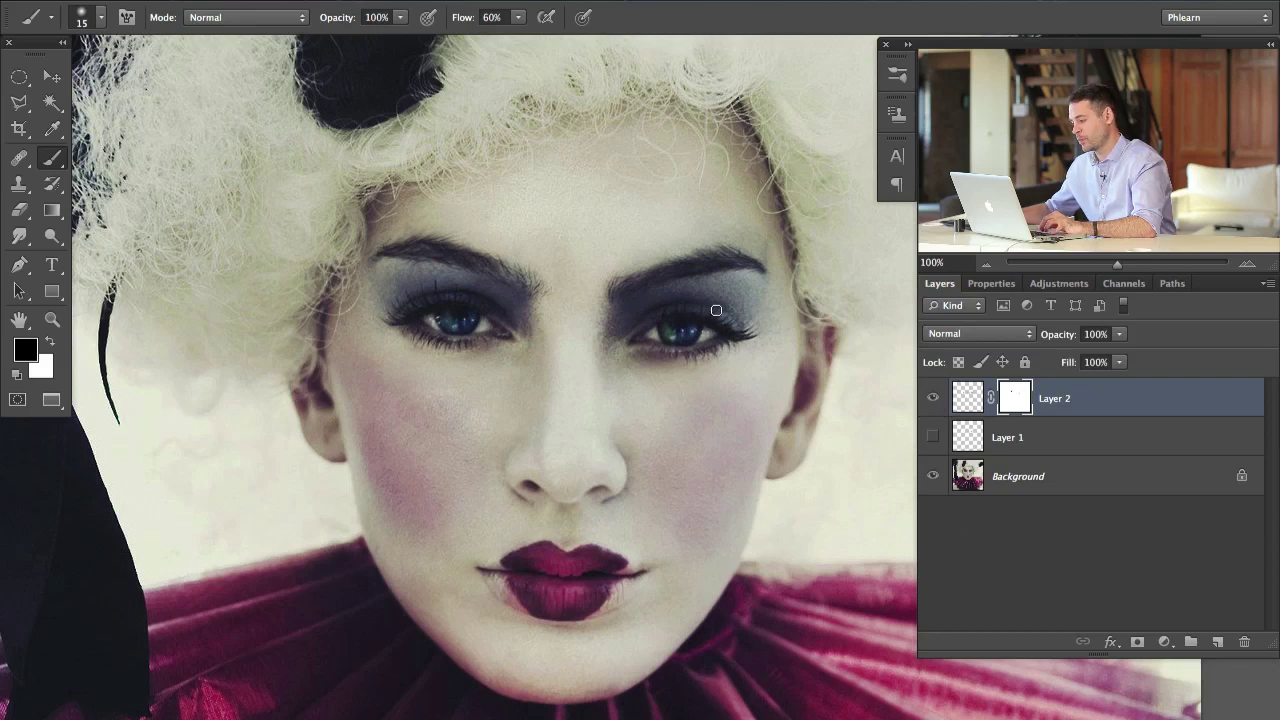
# Compare the face with and without Layer 2, then target Layer 2's pixels instead of its mask.
pyautogui.click(932, 430)
pyautogui.click(930, 405)
pyautogui.click(930, 405)
pyautogui.click(930, 405)
pyautogui.click(930, 405)
pyautogui.click(930, 405)
pyautogui.click(930, 405)
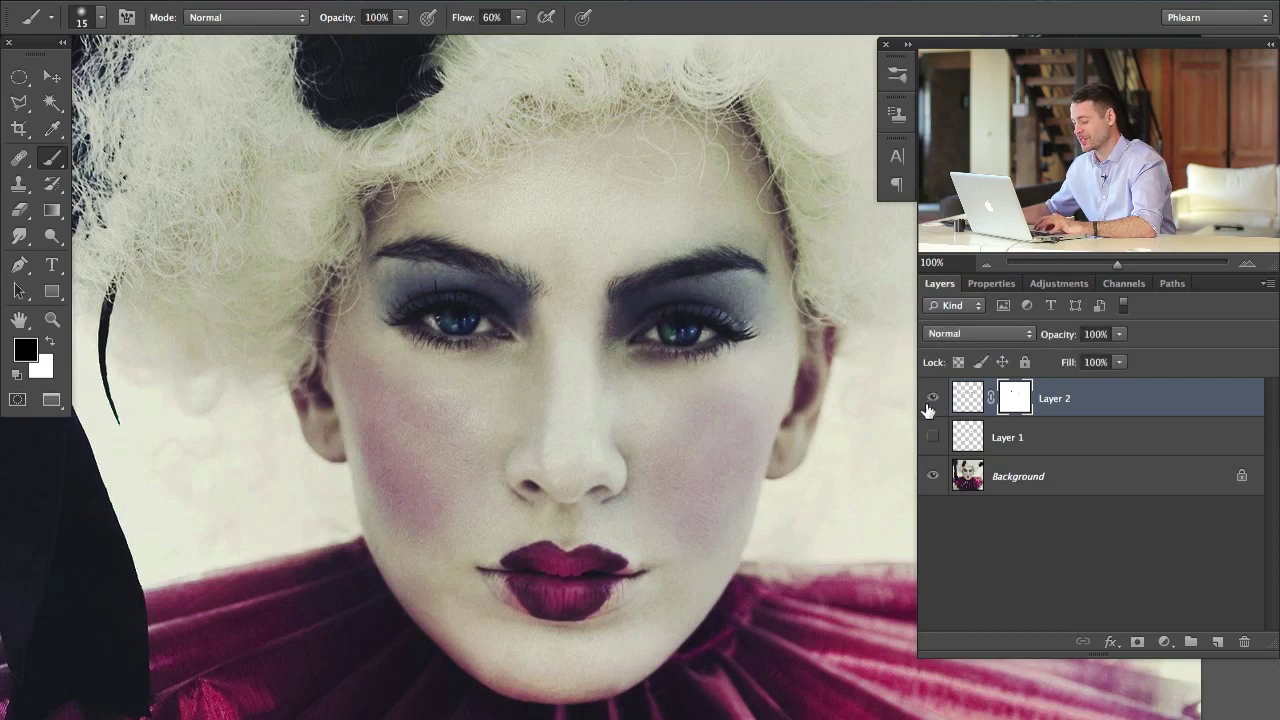
pyautogui.click(930, 401)
pyautogui.click(930, 401)
pyautogui.click(930, 401)
pyautogui.click(930, 401)
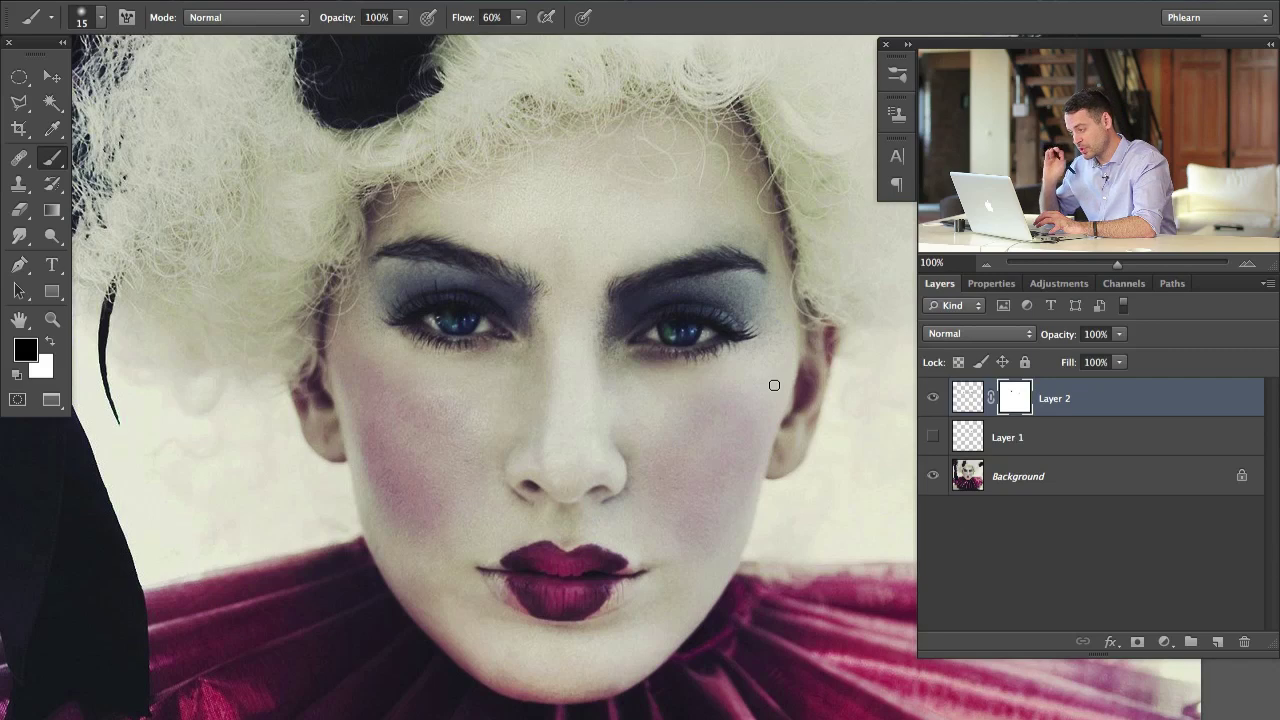
pyautogui.click(976, 402)
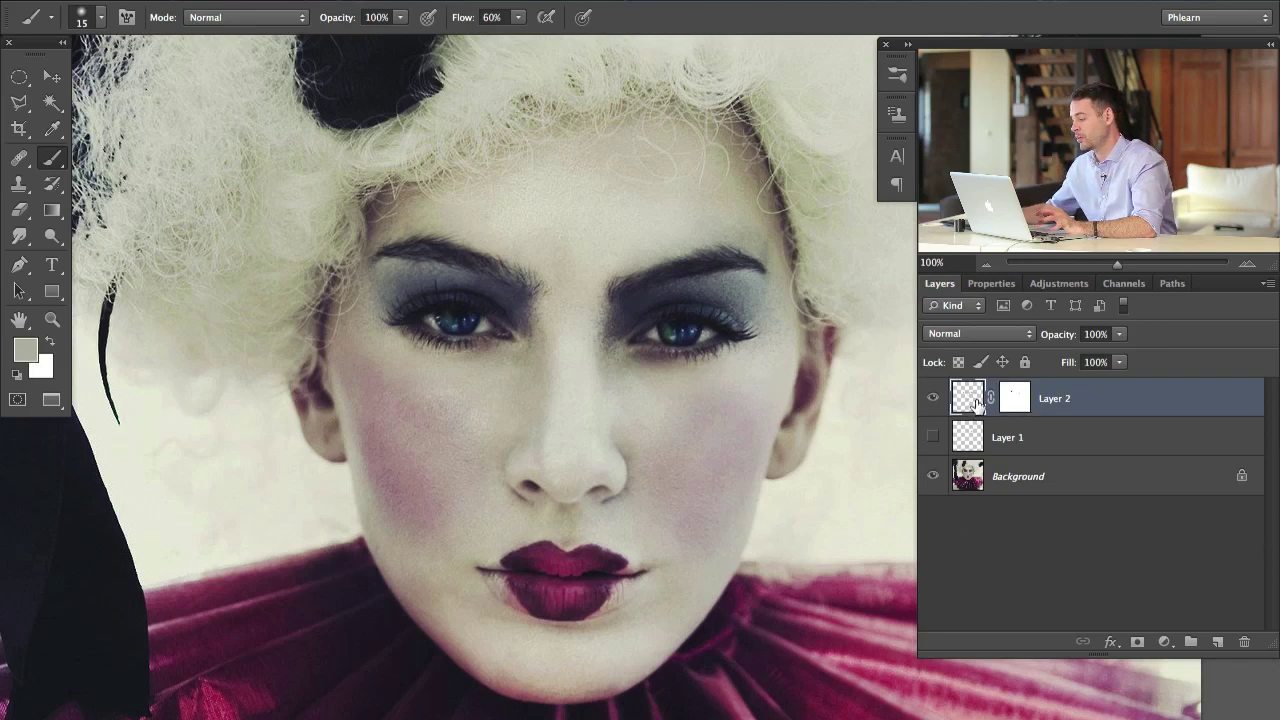
# Apply a Gaussian Blur with a 0.3-pixel radius to the eyeshadow layer.
pyautogui.click(477, 5)
pyautogui.moveTo(589, 222)
pyautogui.click(762, 373)
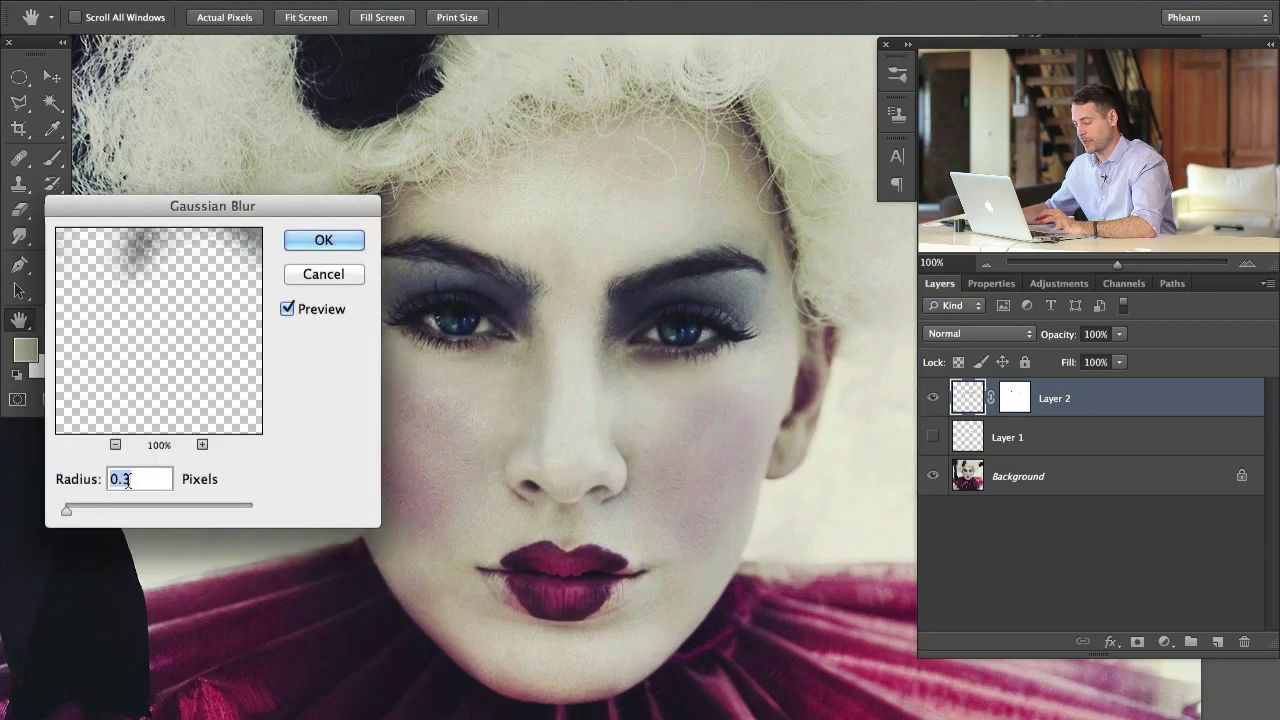
pyautogui.click(324, 241)
# Switch back to the Brush and compare the blurred eyeshadow by toggling Layer 2.
pyautogui.press('b')
pyautogui.moveTo(741, 433); pyautogui.dragTo(694, 409)
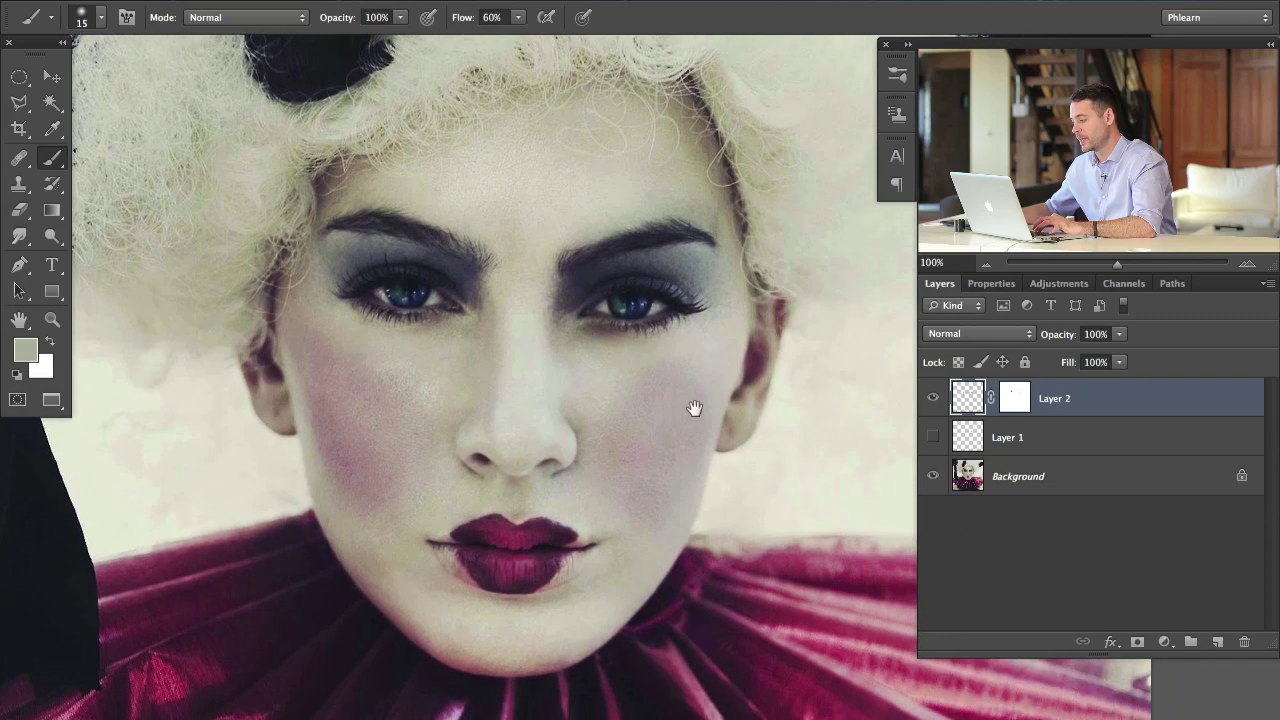
pyautogui.click(932, 398)
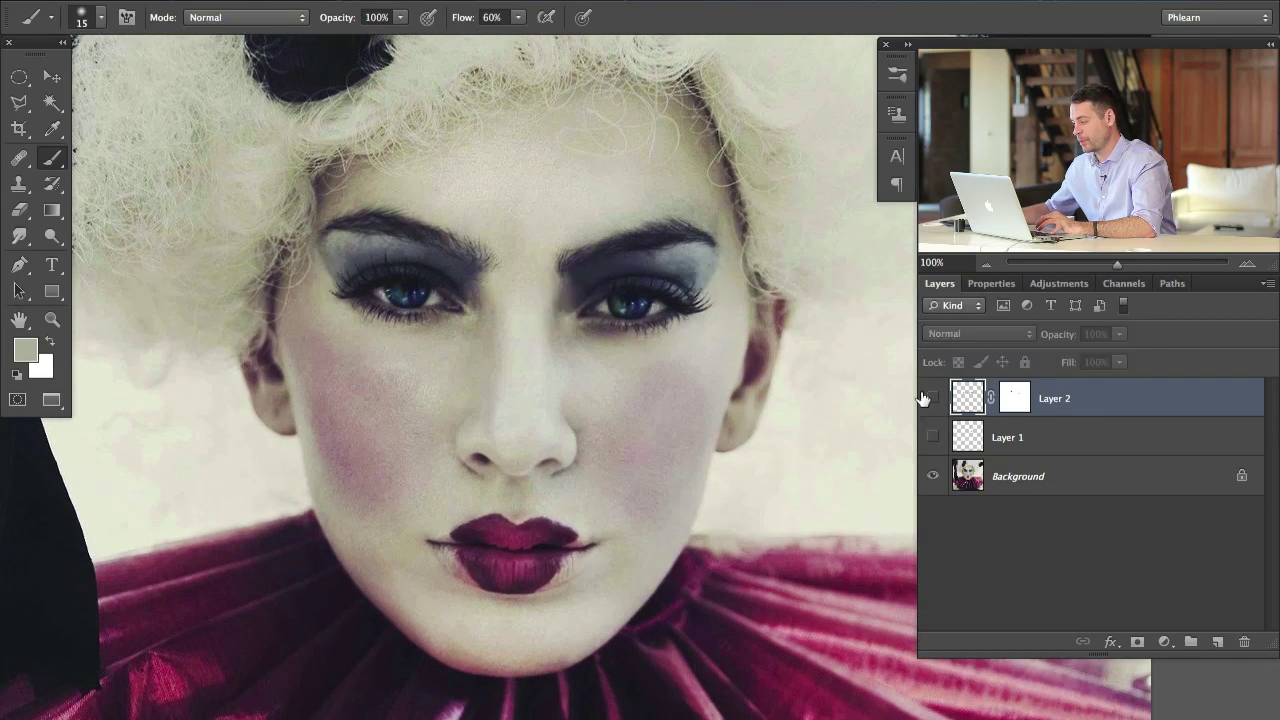
pyautogui.click(932, 400)
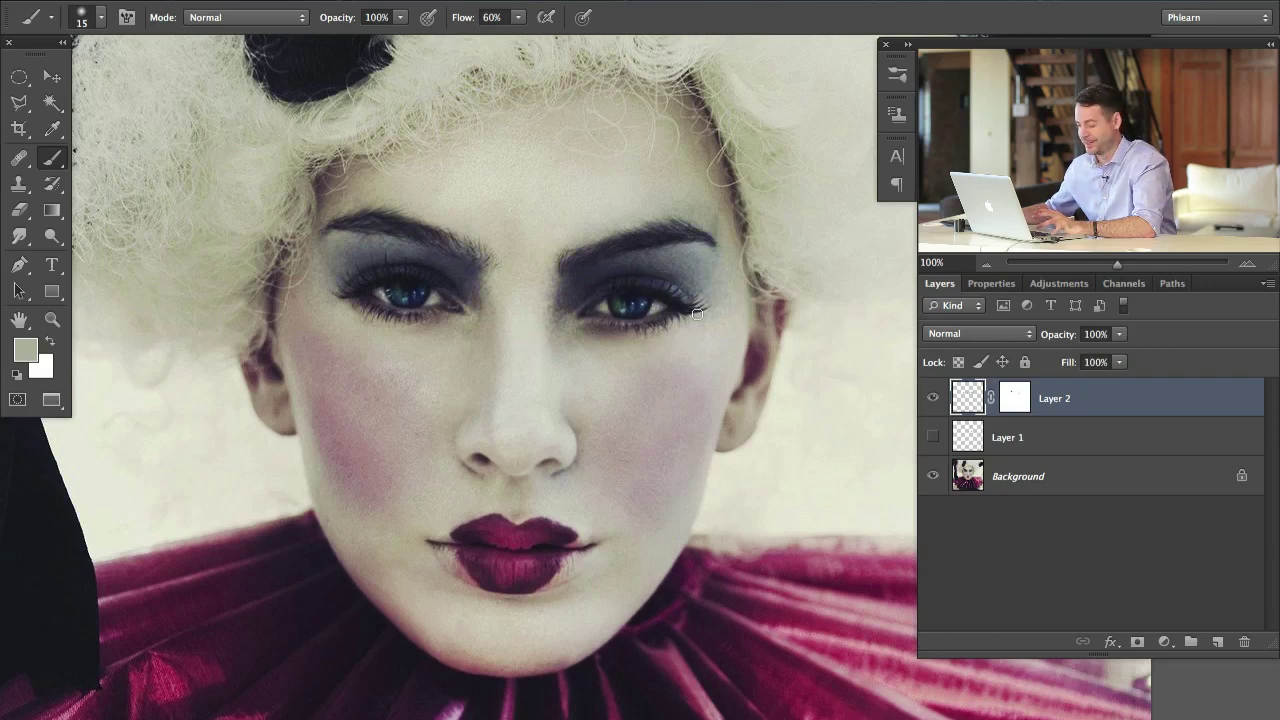
pyautogui.click(933, 398)
pyautogui.click(933, 398)
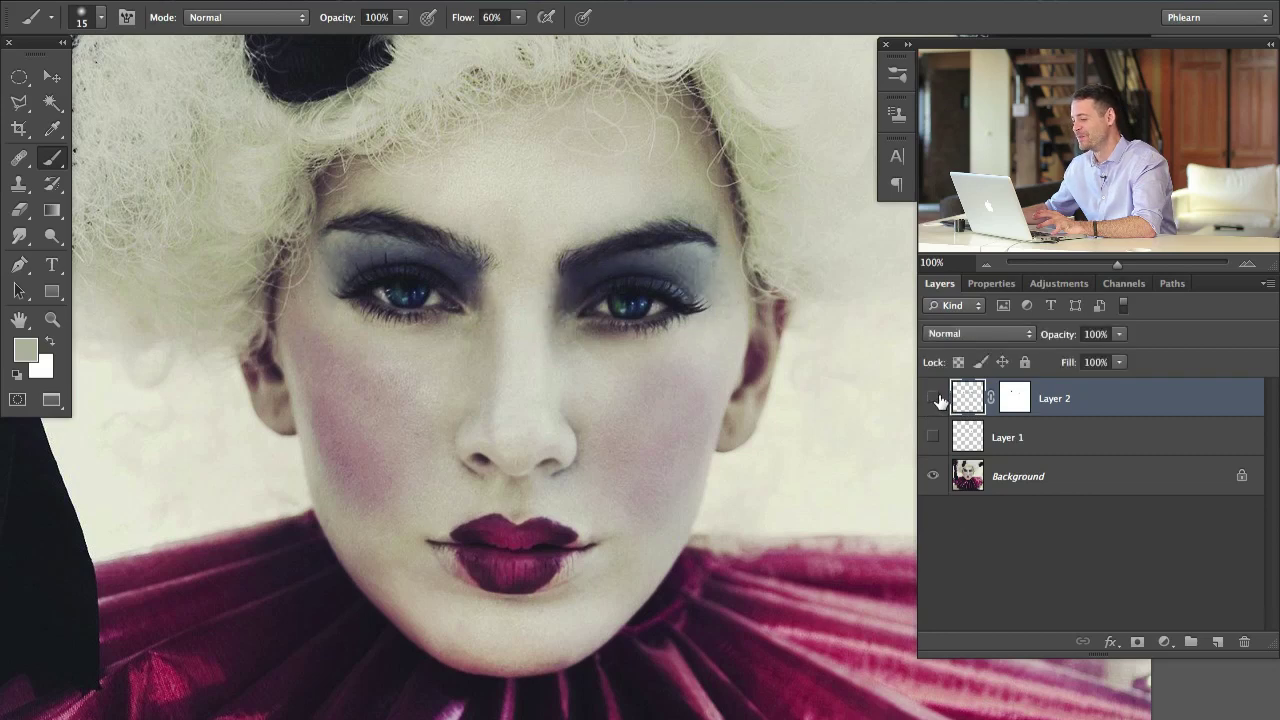
pyautogui.click(933, 398)
pyautogui.click(933, 398)
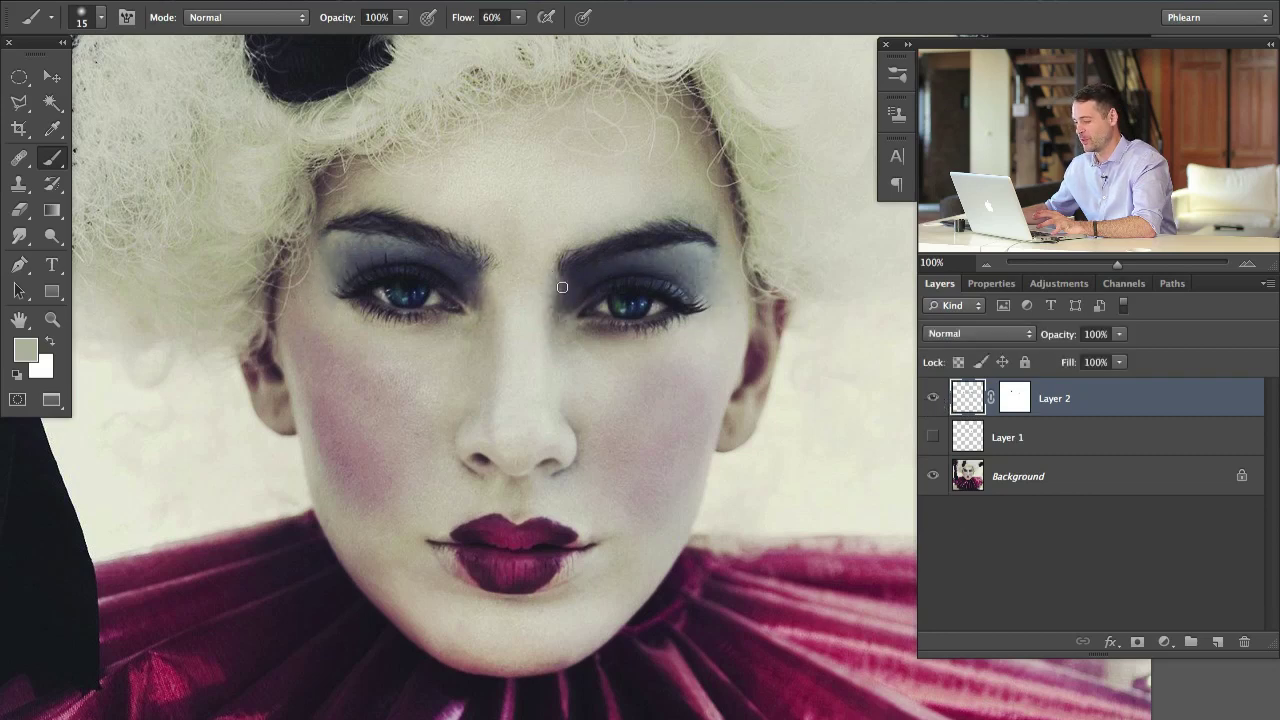
pyautogui.click(933, 398)
pyautogui.click(933, 398)
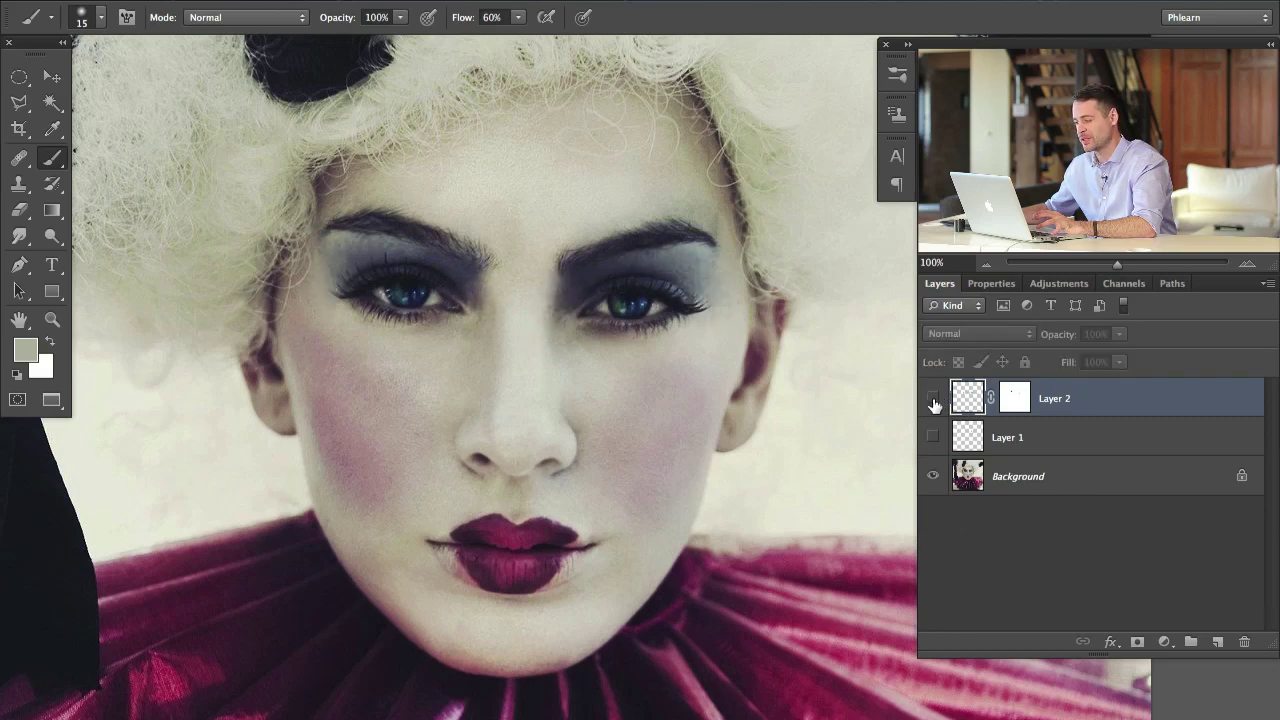
pyautogui.click(933, 398)
pyautogui.click(933, 398)
# Target Layer 2's mask, set white as the painting colour, and resize the brush.
pyautogui.click(1014, 398)
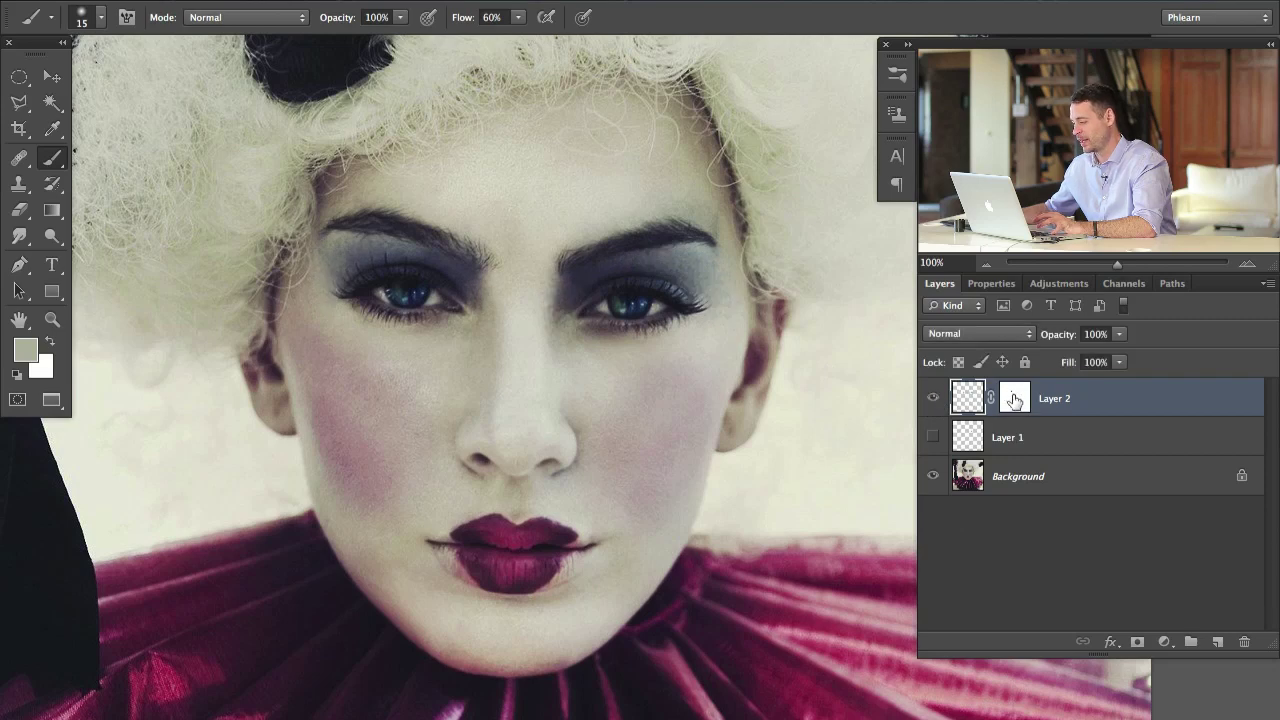
pyautogui.press('d')
pyautogui.moveTo(678, 288); pyautogui.dragTo(743, 237)
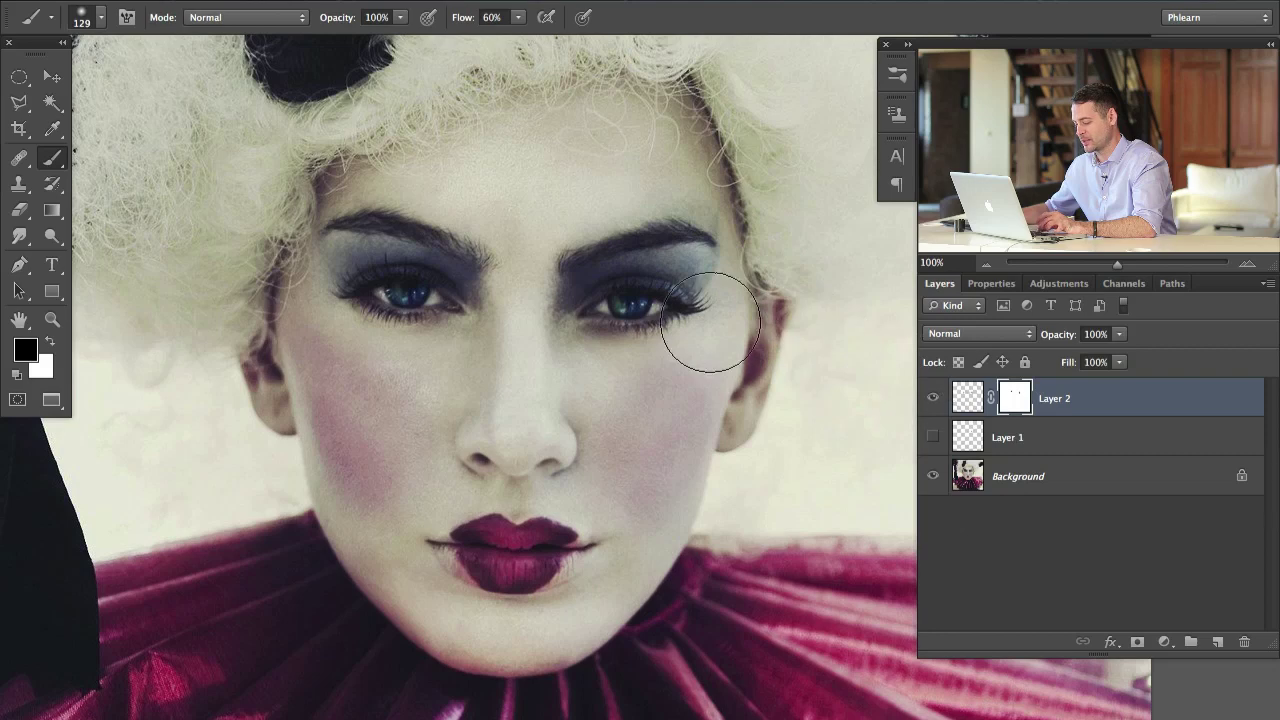
pyautogui.press('x')
pyautogui.moveTo(668, 283); pyautogui.dragTo(611, 282)
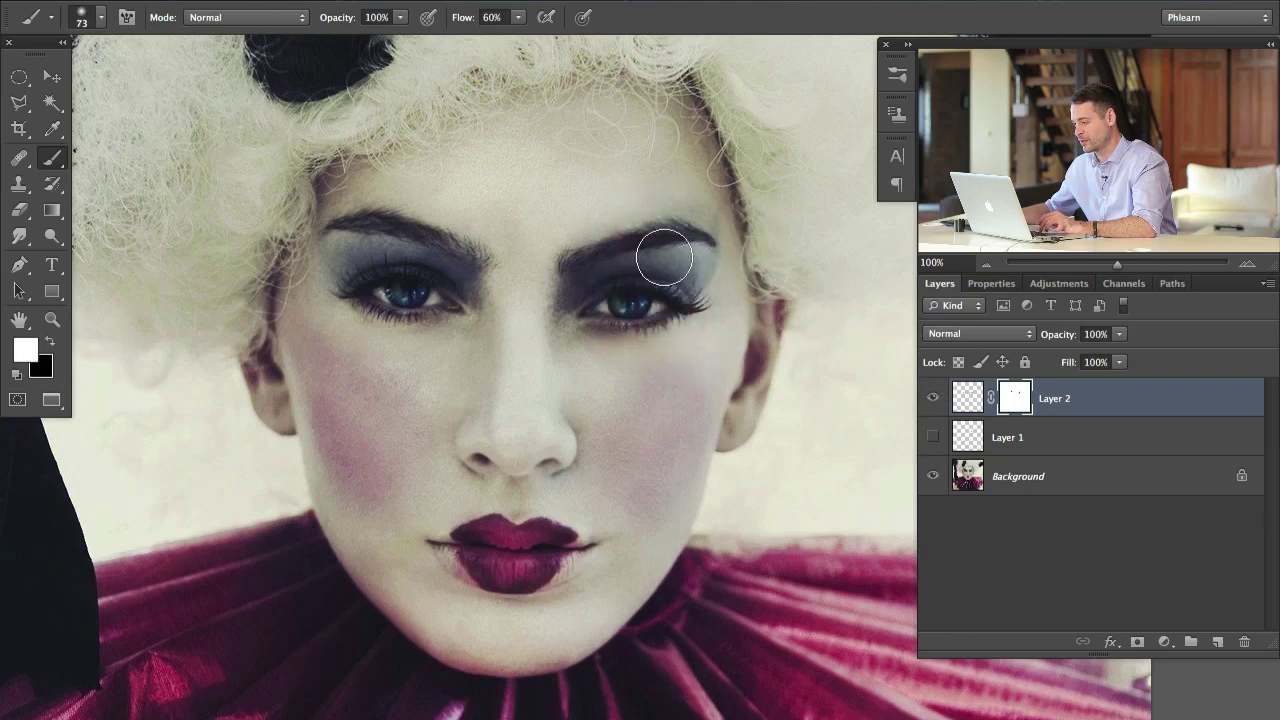
# Check the inner eye with Layer 2 toggled and shrink the brush for fine mask touch-ups.
pyautogui.click(932, 398)
pyautogui.click(932, 398)
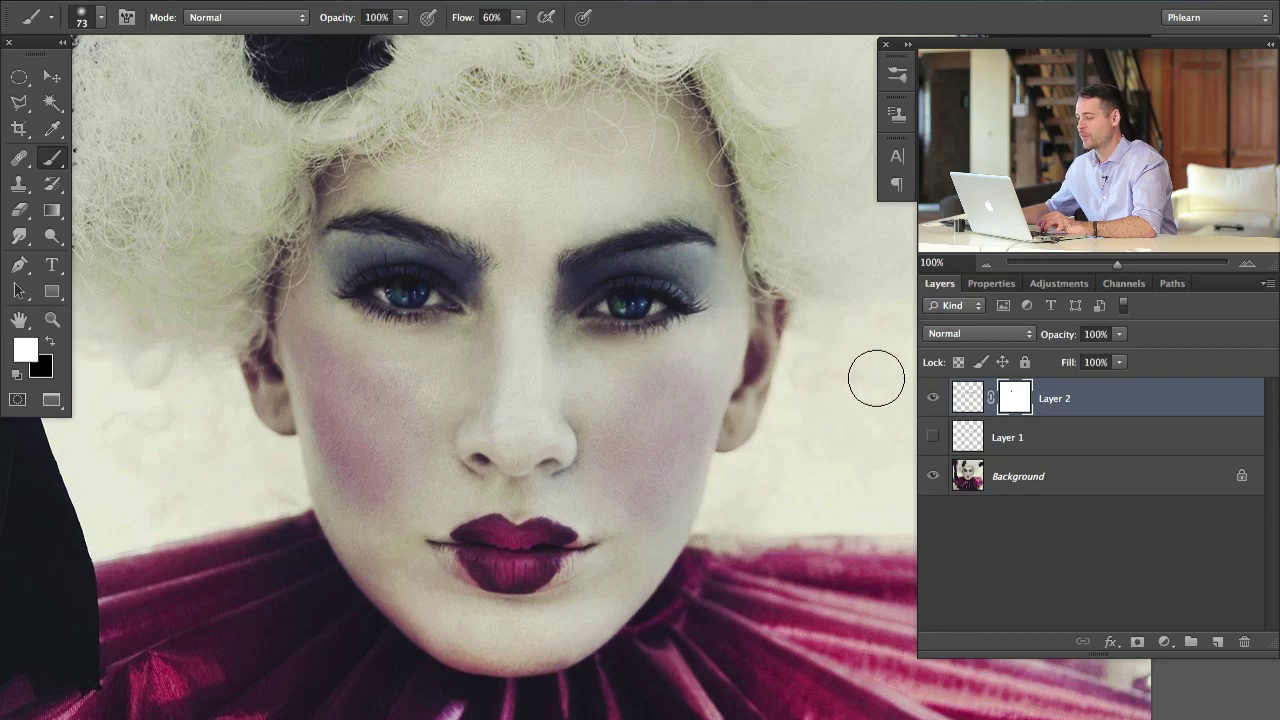
pyautogui.click(932, 398)
pyautogui.click(932, 398)
pyautogui.click(932, 398)
pyautogui.click(932, 398)
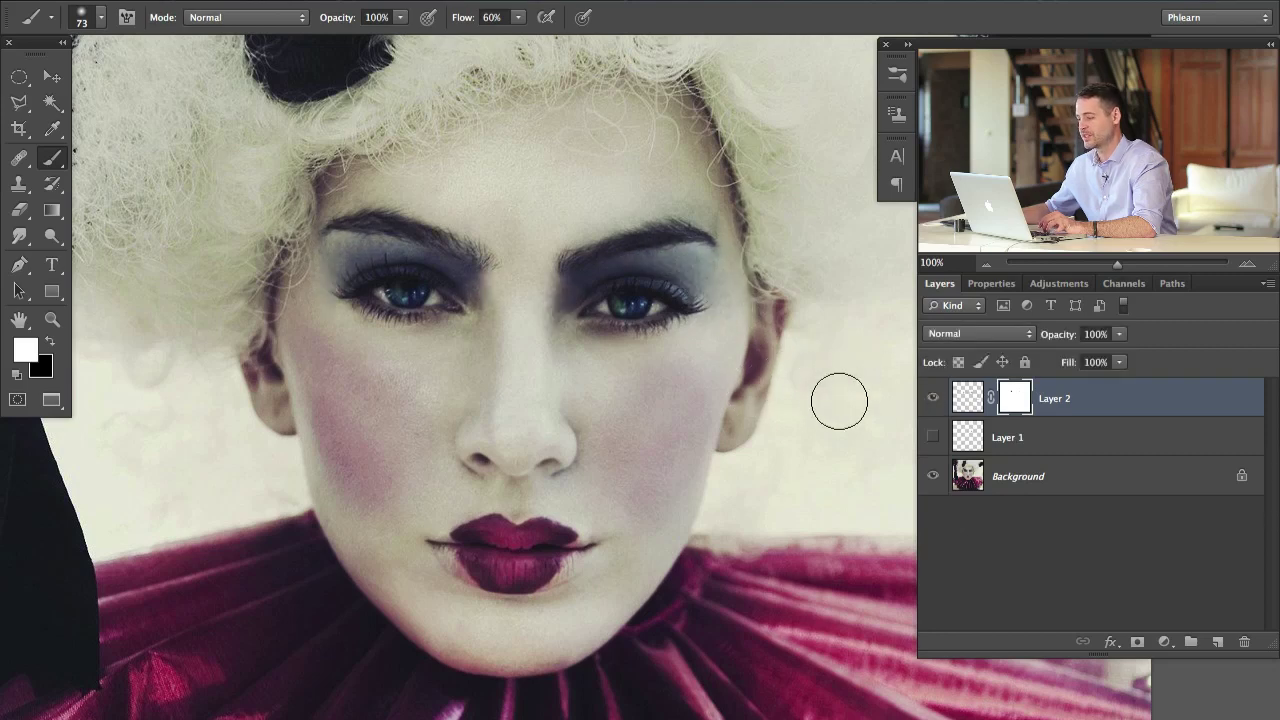
pyautogui.moveTo(720, 331); pyautogui.dragTo(682, 324)
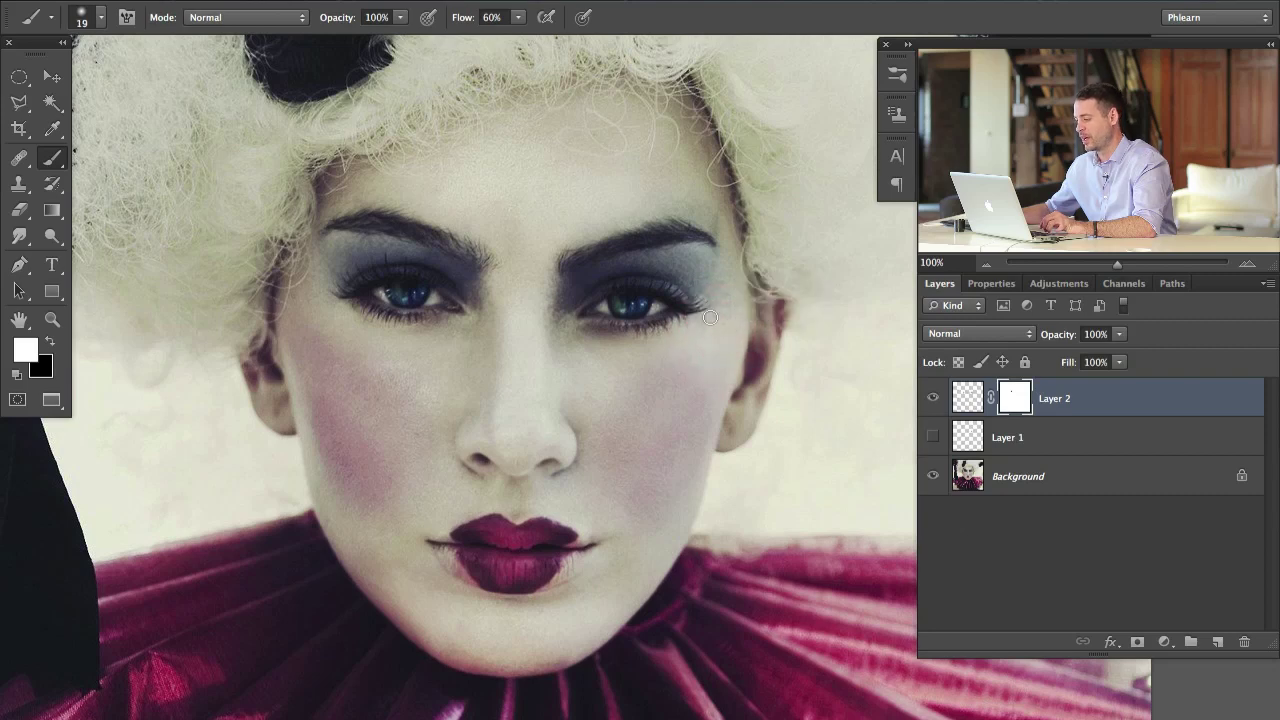
pyautogui.click(932, 398)
pyautogui.click(932, 398)
pyautogui.click(932, 398)
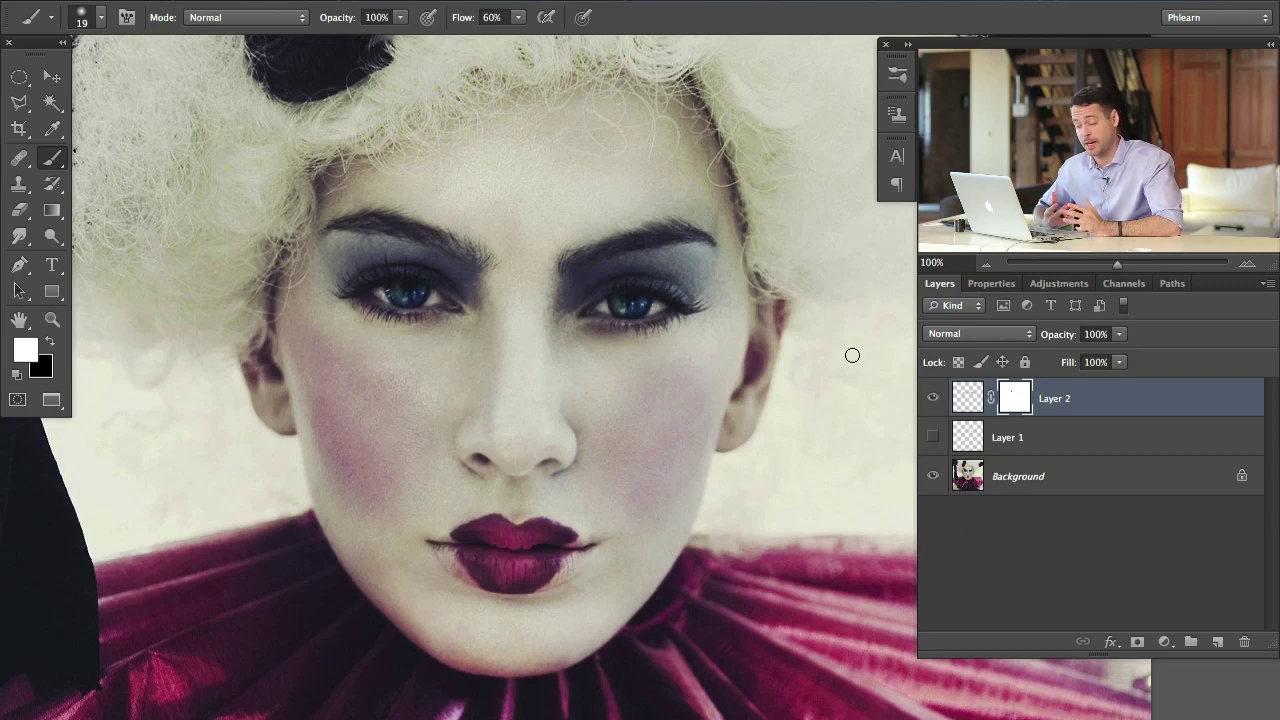
pyautogui.click(933, 398)
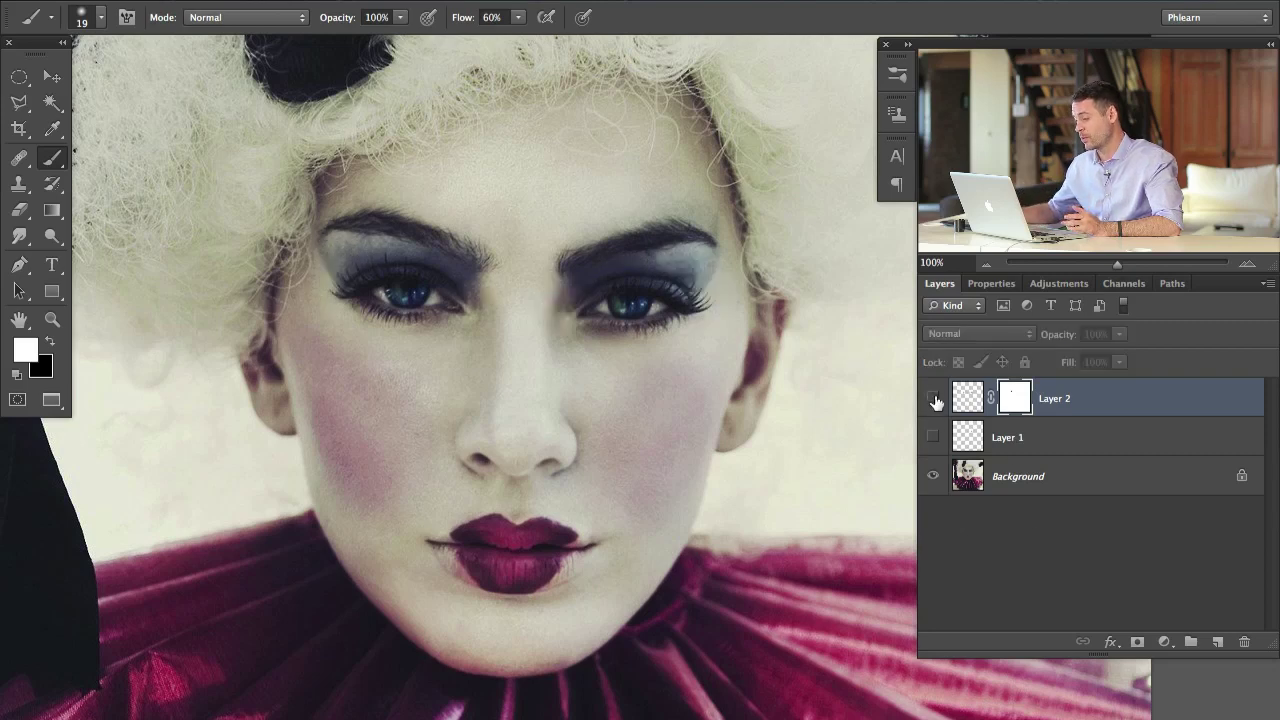
pyautogui.click(933, 398)
pyautogui.click(933, 398)
pyautogui.click(933, 398)
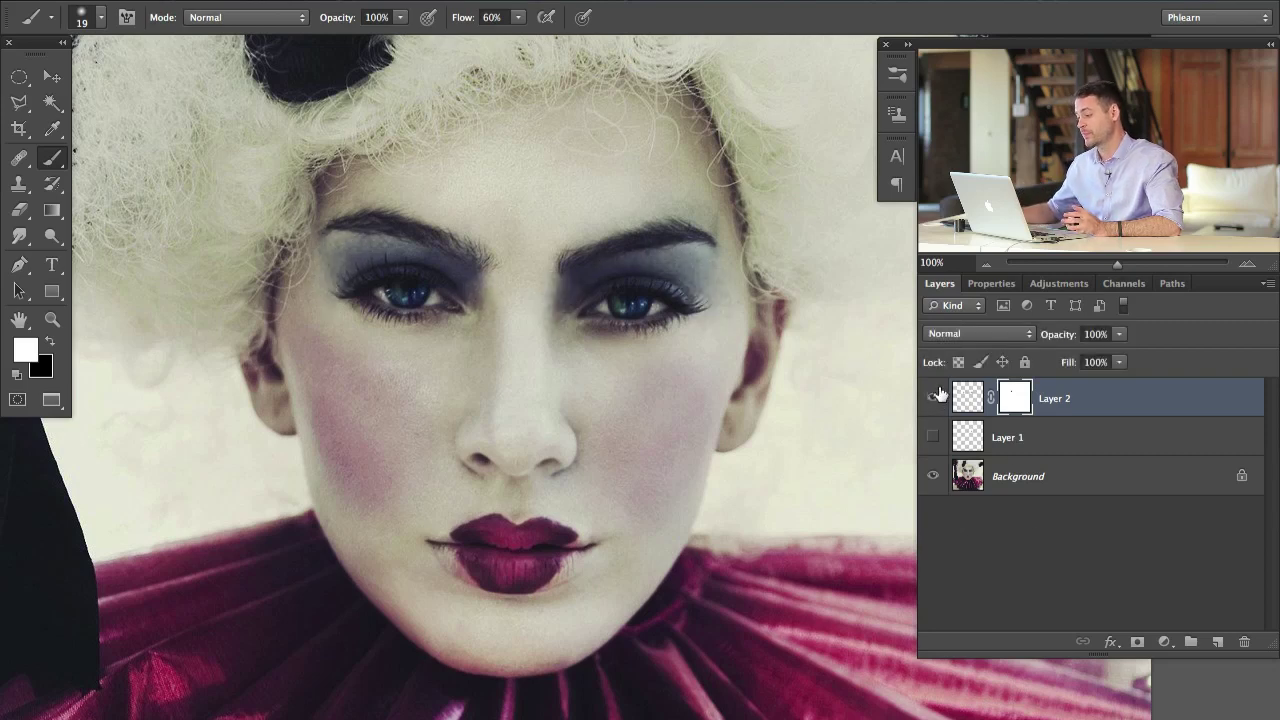